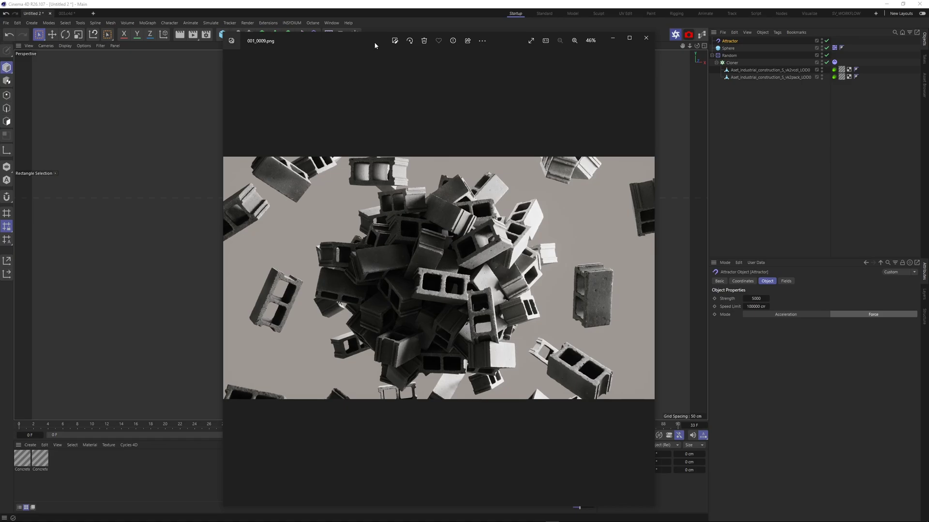
Close the reference render image and play the cinder block simulation from the first frame
{"action": "left_click", "coordinate": [646, 38]}
{"action": "left_click", "coordinate": [707, 149]}
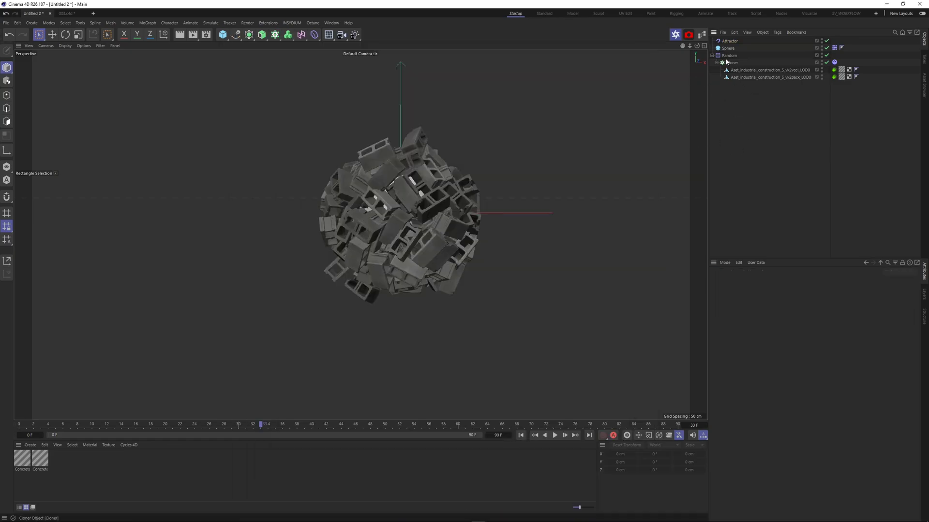
{"action": "left_click", "coordinate": [520, 436]}
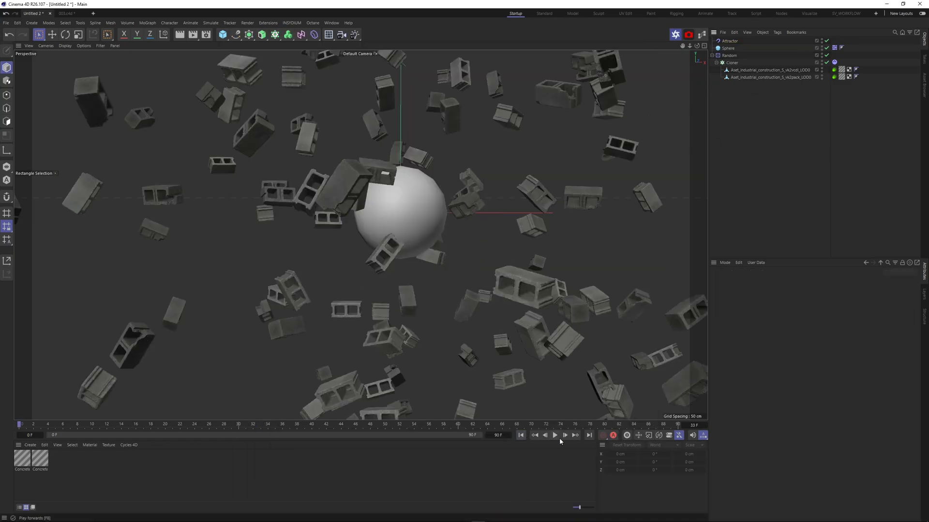
{"action": "left_click", "coordinate": [554, 435]}
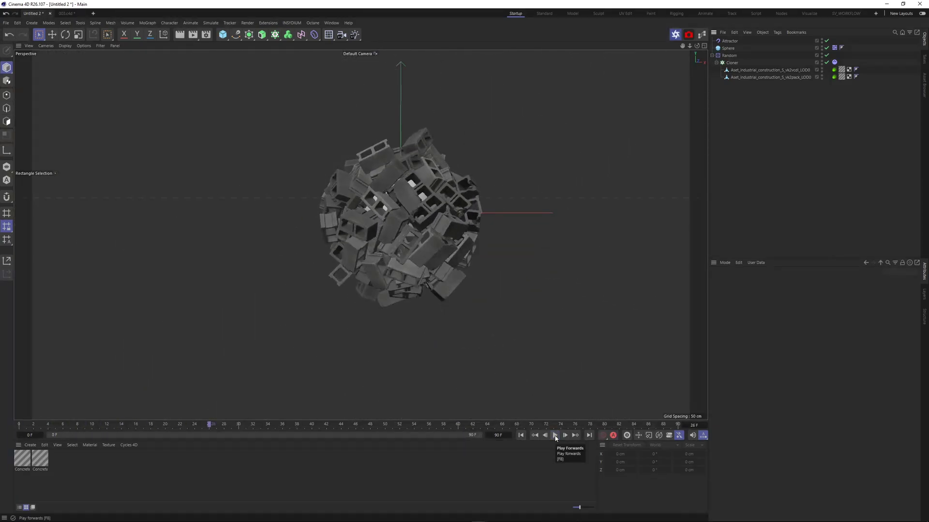
{"action": "left_click", "coordinate": [521, 435]}
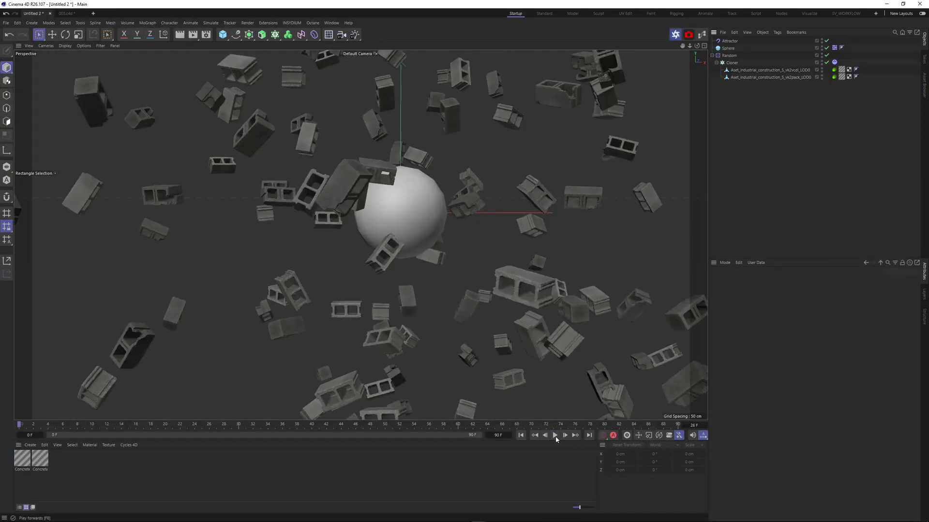
Hide the sphere in the viewport and renders, and replay the cinder block simulation from the first frame
{"action": "double_click", "coordinate": [822, 46]}
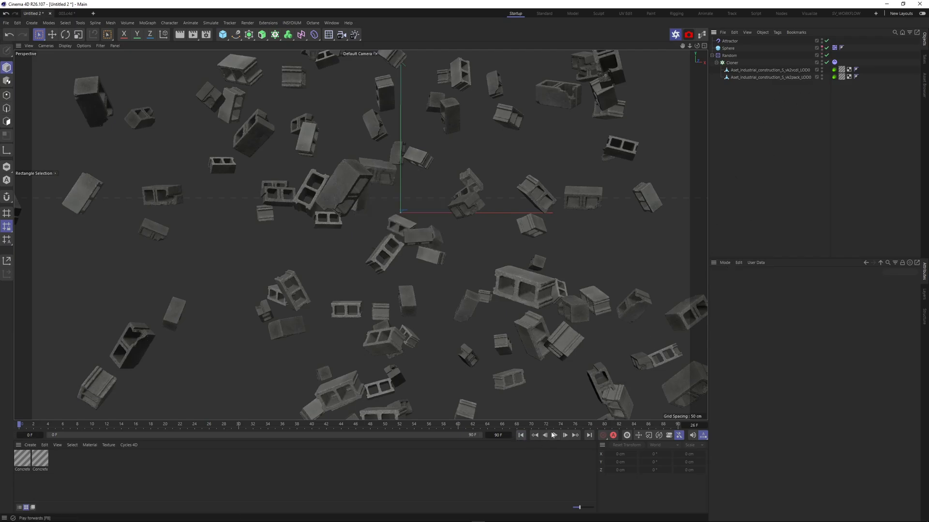
{"action": "left_click", "coordinate": [553, 435]}
{"action": "left_click", "coordinate": [554, 435]}
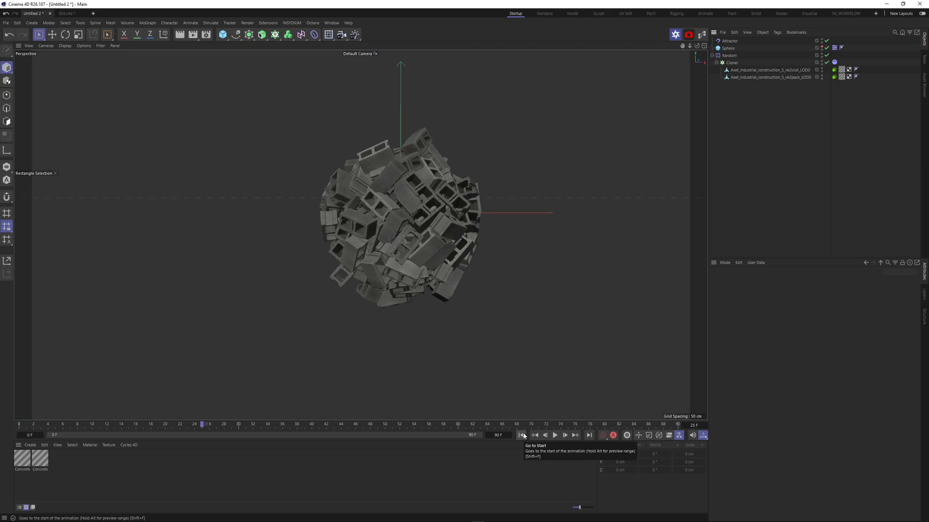
{"action": "left_click", "coordinate": [522, 435]}
{"action": "left_click", "coordinate": [554, 435]}
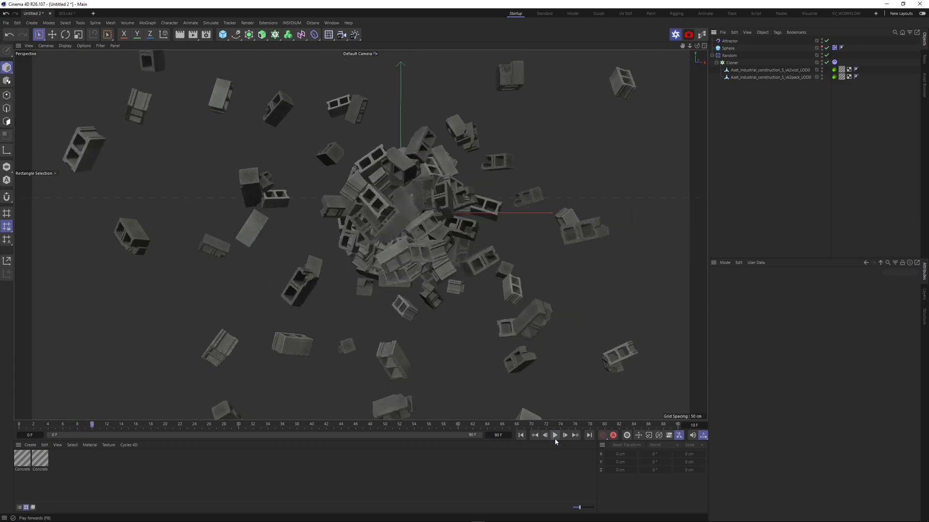
{"action": "left_click_drag", "start_coordinate": [682, 45], "coordinate": [835, 207]}
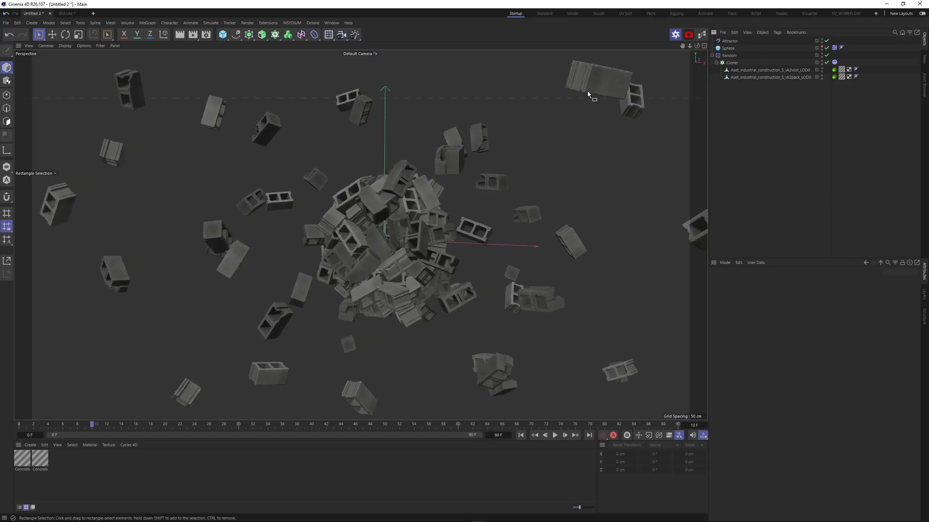
Create a new empty project and switch to Quixel Bridge
{"action": "left_click", "coordinate": [6, 23]}
{"action": "left_click", "coordinate": [11, 37]}
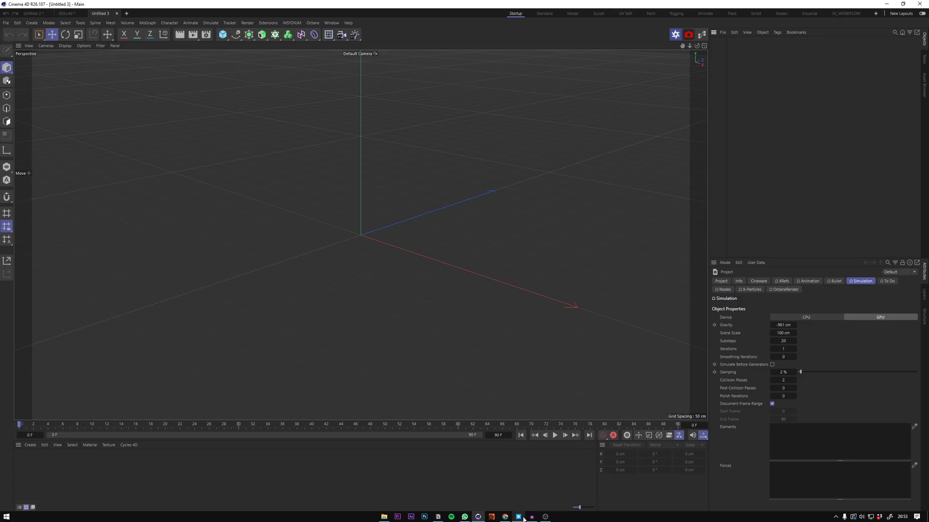
{"action": "left_click", "coordinate": [523, 517]}
Clear the 3D Assets filter and search the asset library for Cinder Block
{"action": "scroll", "coordinate": [547, 251], "scroll_direction": "down", "scroll_amount": 10}
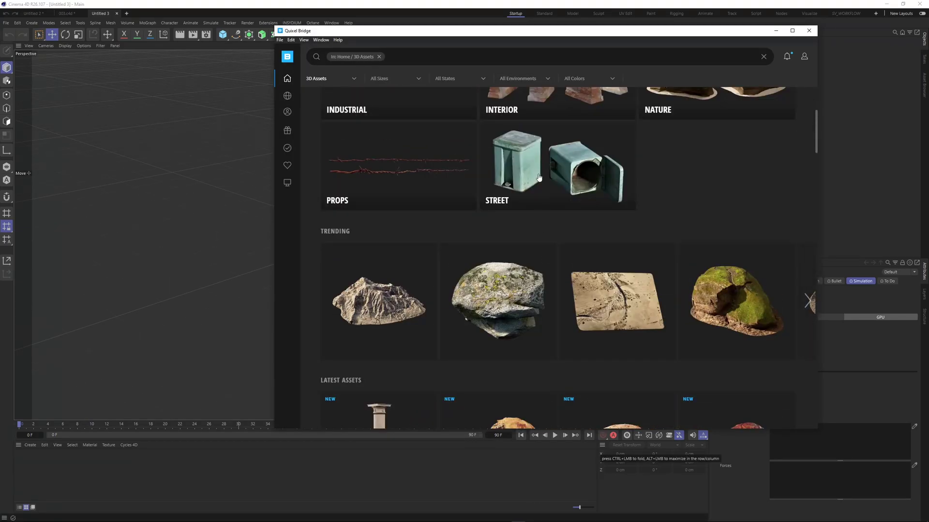
{"action": "scroll", "coordinate": [546, 232], "scroll_direction": "up", "scroll_amount": 4}
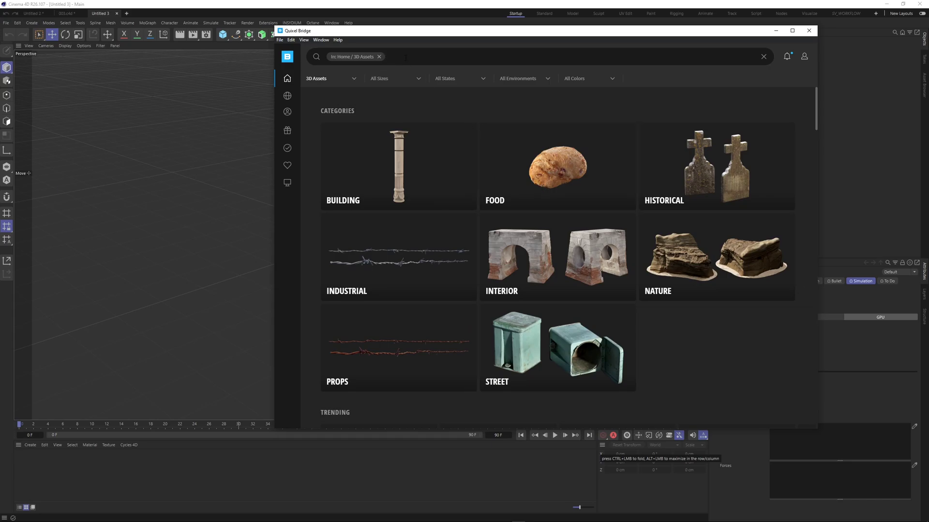
{"action": "left_click", "coordinate": [379, 57]}
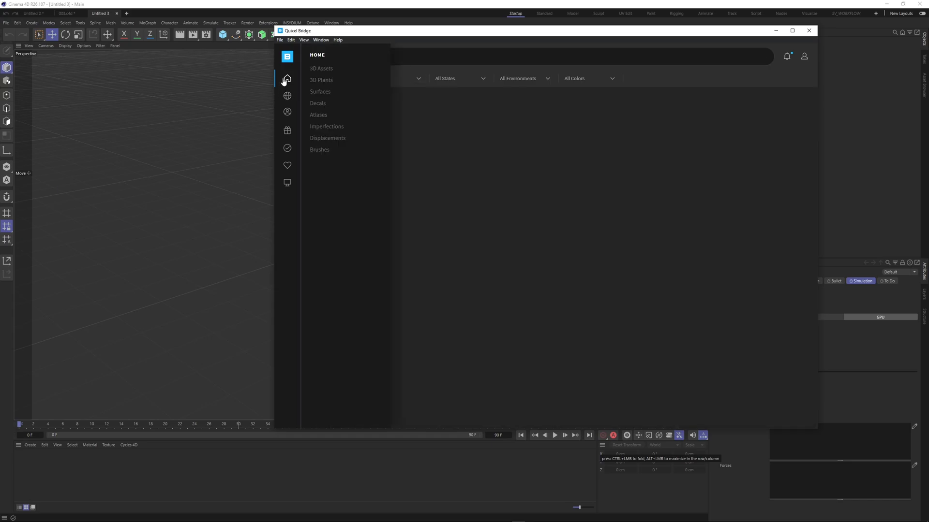
{"action": "left_click", "coordinate": [468, 55]}
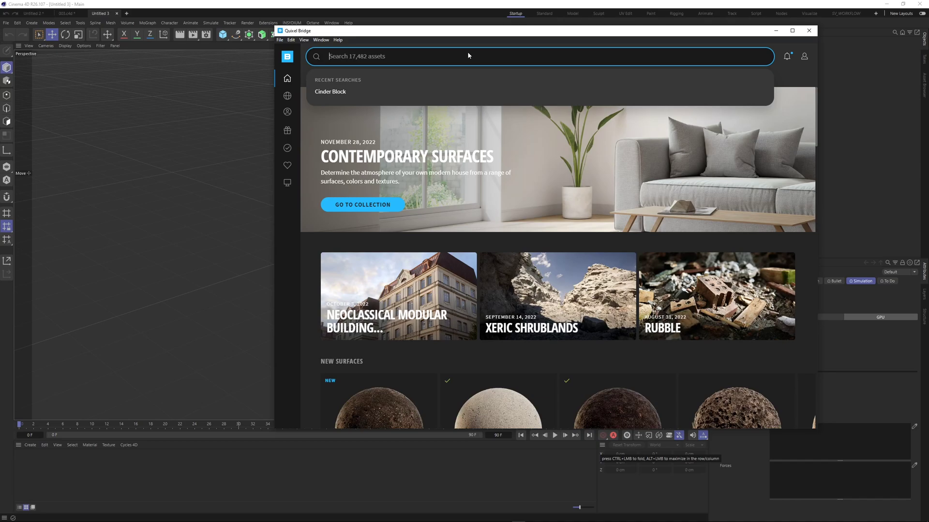
{"action": "type", "text": "cinder"}
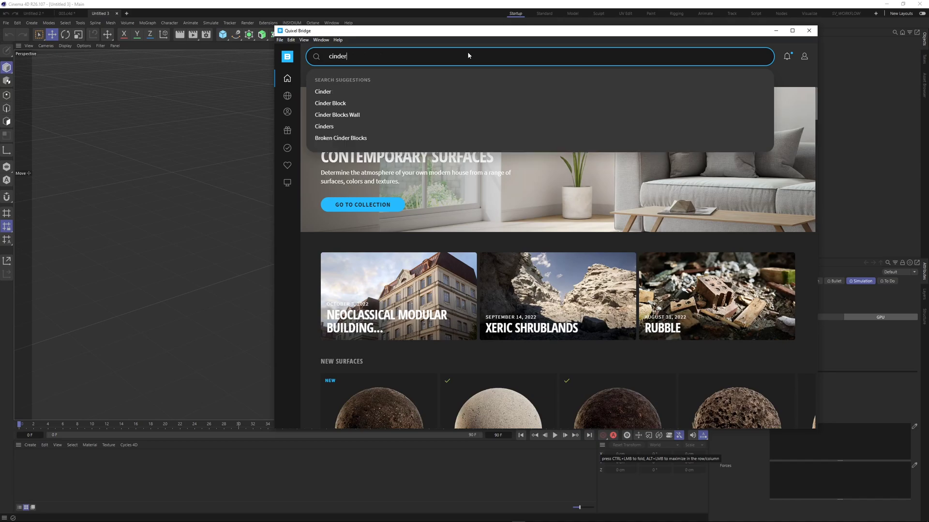
{"action": "left_click", "coordinate": [352, 103]}
{"action": "scroll", "coordinate": [460, 238], "scroll_direction": "down", "scroll_amount": 6}
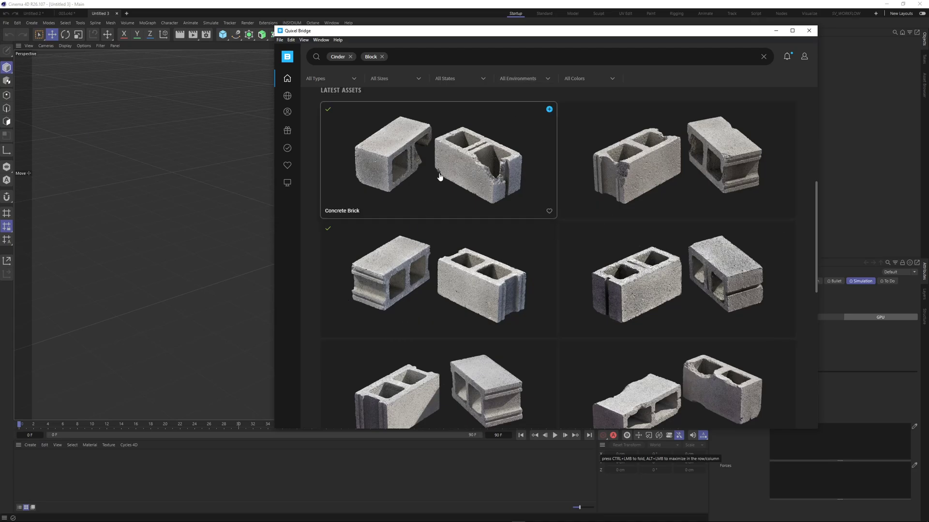
{"action": "scroll", "coordinate": [441, 172], "scroll_direction": "up", "scroll_amount": 1}
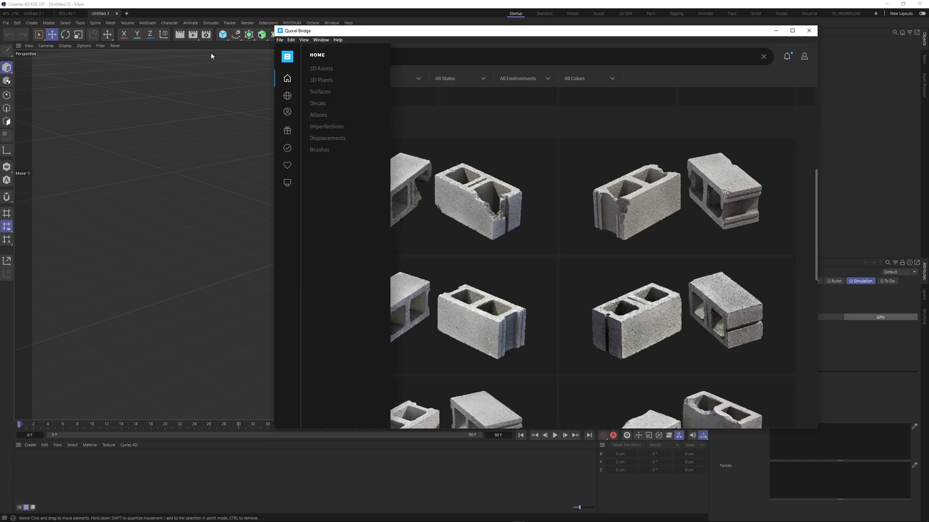
Switch back to Cinema 4D and set the project's renderer to Octane Renderer
{"action": "left_click", "coordinate": [206, 37]}
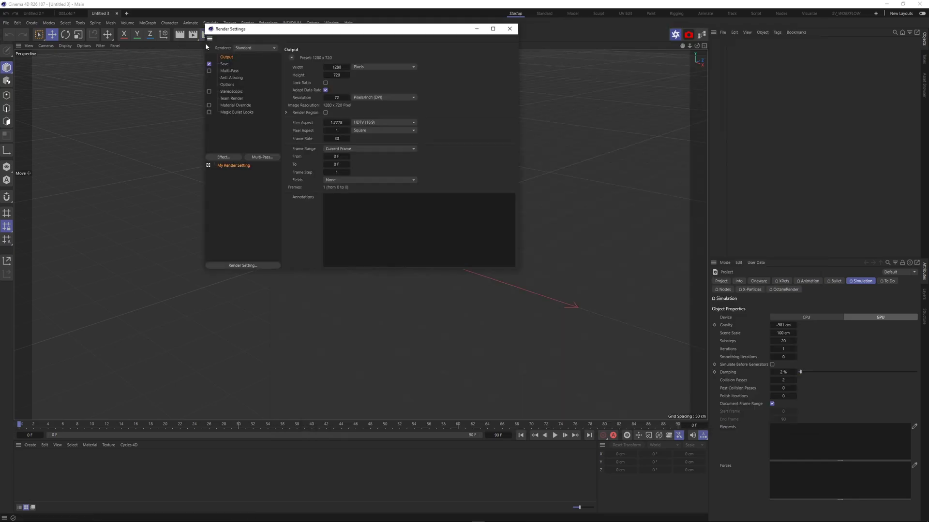
{"action": "left_click", "coordinate": [255, 48]}
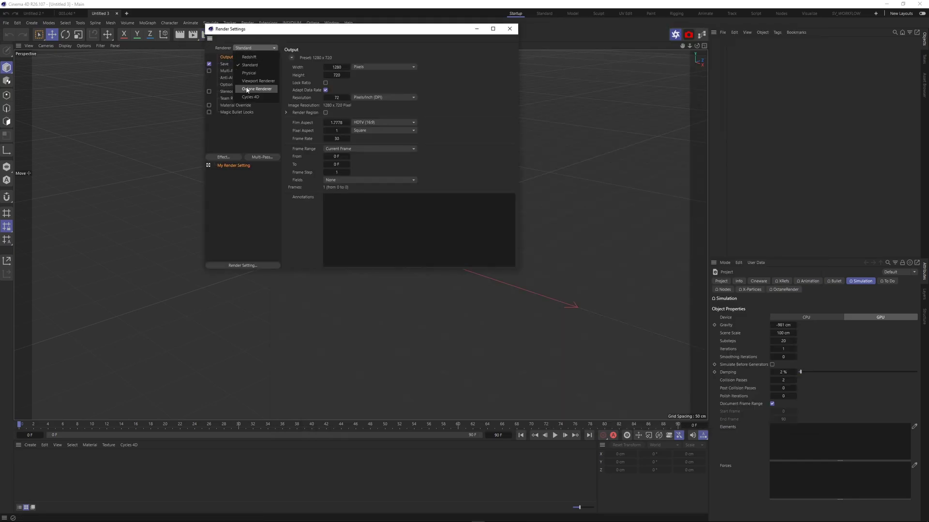
{"action": "left_click", "coordinate": [247, 89]}
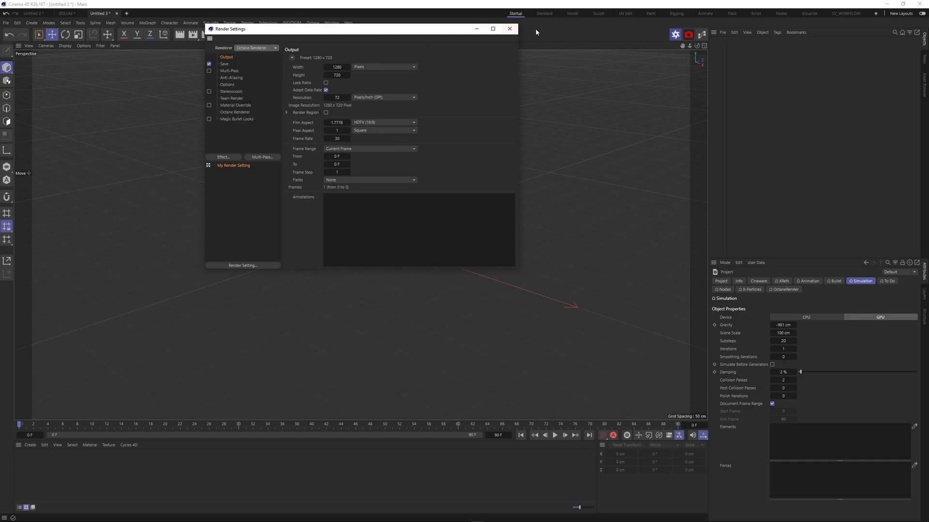
{"action": "left_click", "coordinate": [509, 29]}
Export the two downloaded Concrete Brick assets from Quixel Bridge to Cinema 4D
{"action": "left_click", "coordinate": [518, 517]}
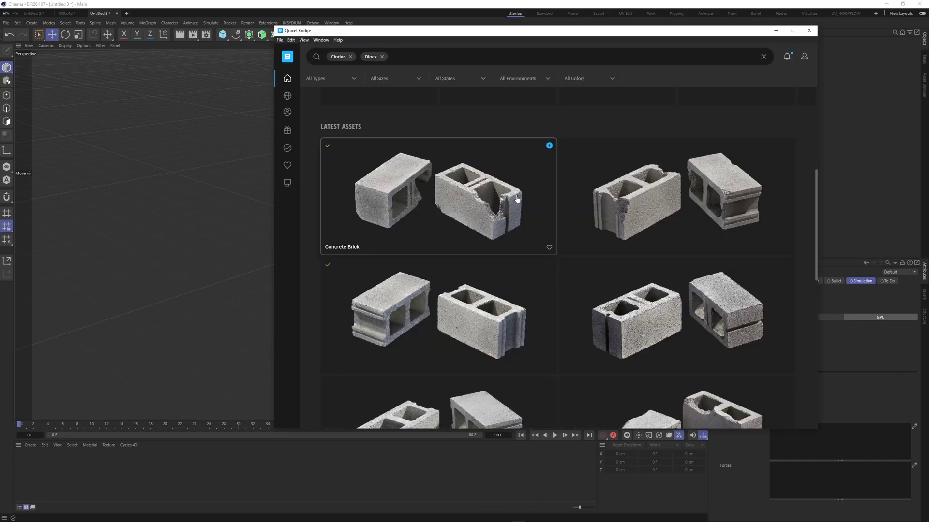
{"action": "left_click", "coordinate": [549, 145]}
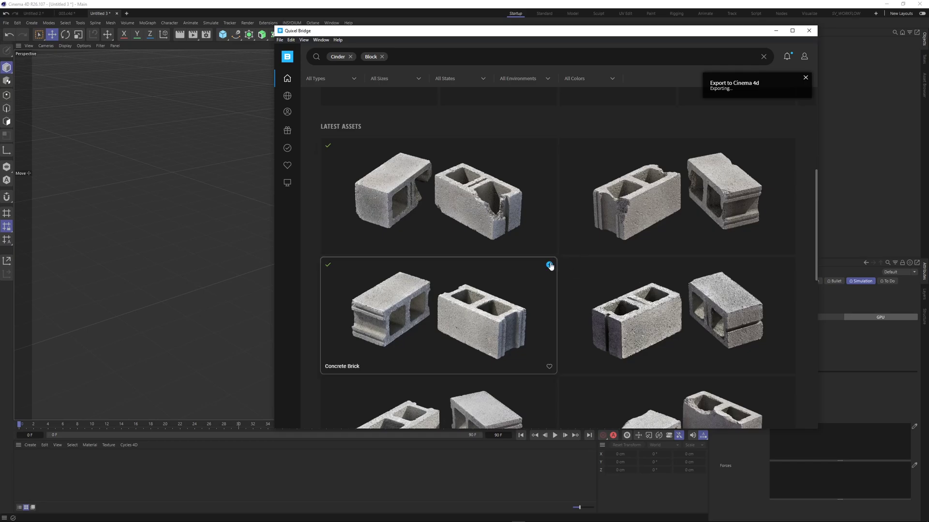
{"action": "left_click", "coordinate": [550, 265]}
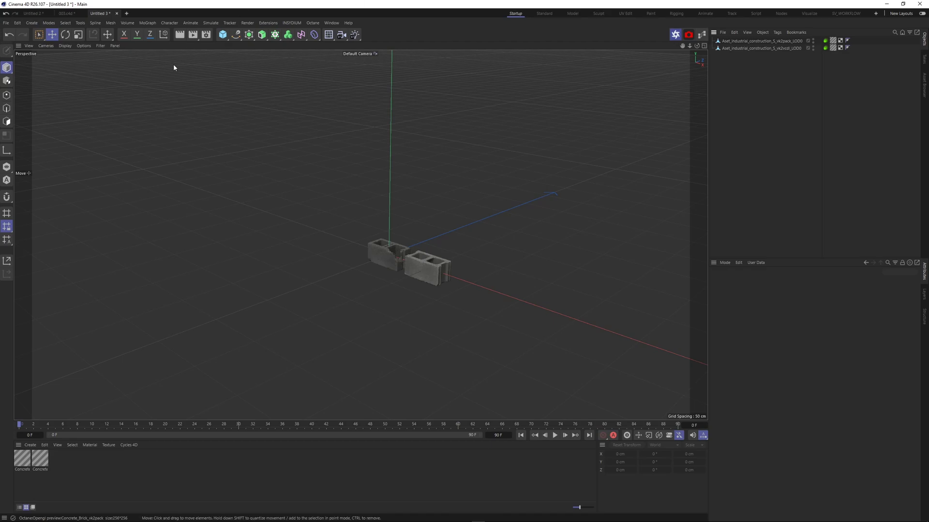
Turn off the grid display in the perspective viewport
{"action": "left_click", "coordinate": [101, 46]}
{"action": "left_click", "coordinate": [114, 94]}
{"action": "scroll", "coordinate": [387, 263], "scroll_direction": "down", "scroll_amount": 3}
{"action": "middle_click_drag", "start_coordinate": [394, 266], "coordinate": [379, 235], "text": "alt"}
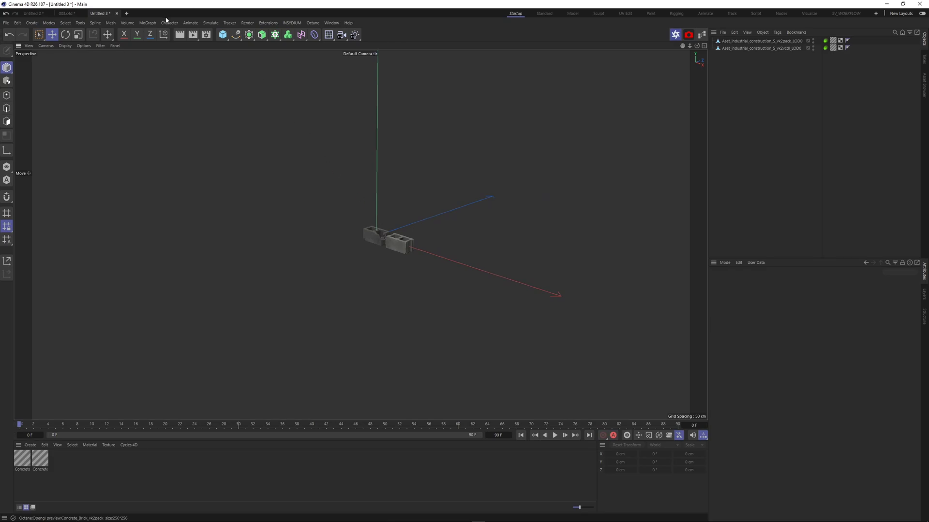
Add a MoGraph Cloner and make both concrete brick objects its children
{"action": "left_click", "coordinate": [147, 23]}
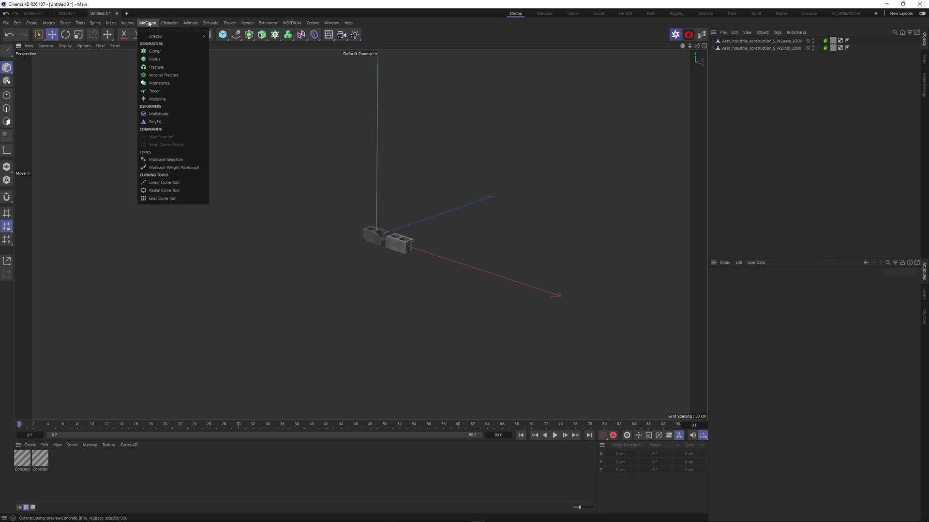
{"action": "left_click", "coordinate": [155, 51]}
{"action": "left_click_drag", "start_coordinate": [768, 92], "coordinate": [728, 41]}
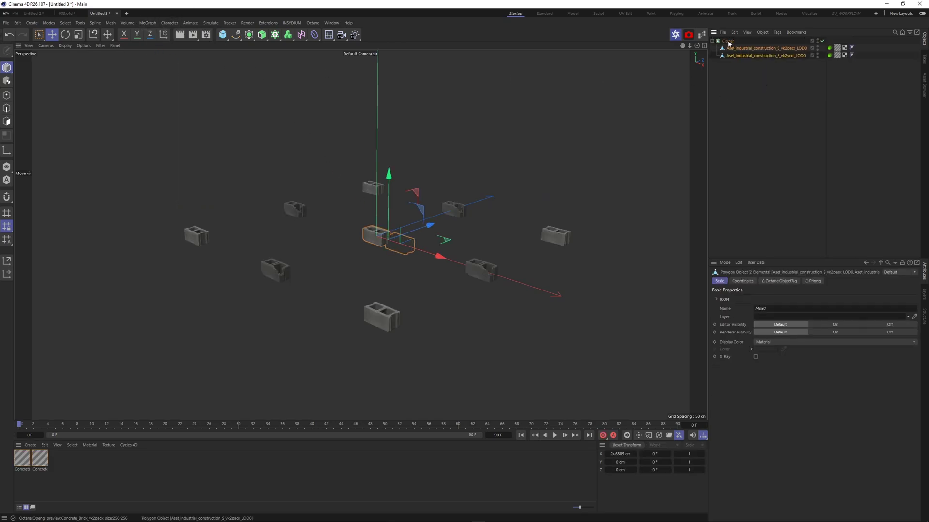
Keep the Cloner in Grid mode and set its count to 5 × 5 × 5
{"action": "left_click", "coordinate": [728, 42]}
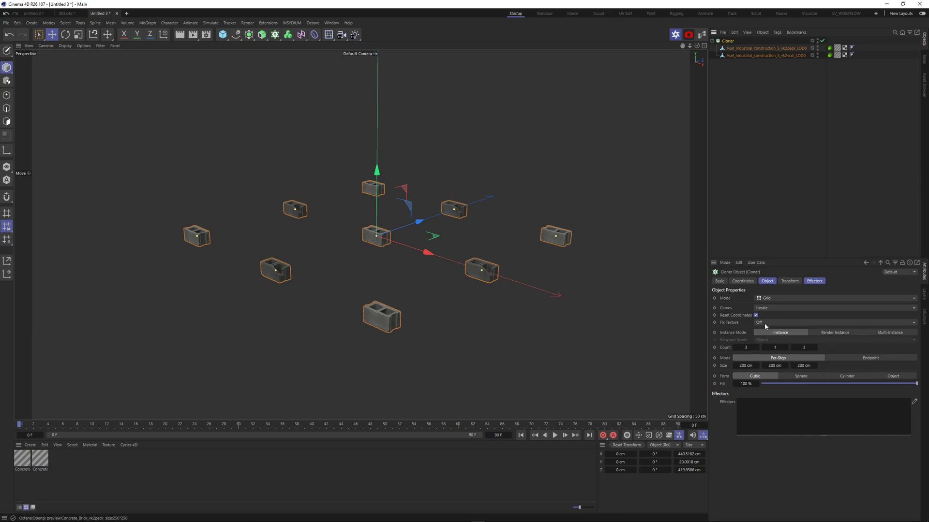
{"action": "left_click", "coordinate": [773, 298]}
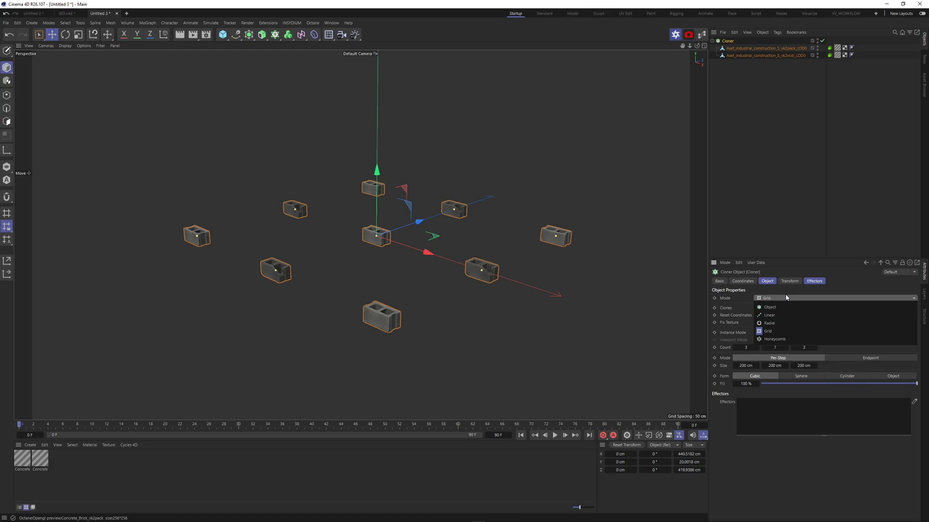
{"action": "left_click", "coordinate": [786, 298]}
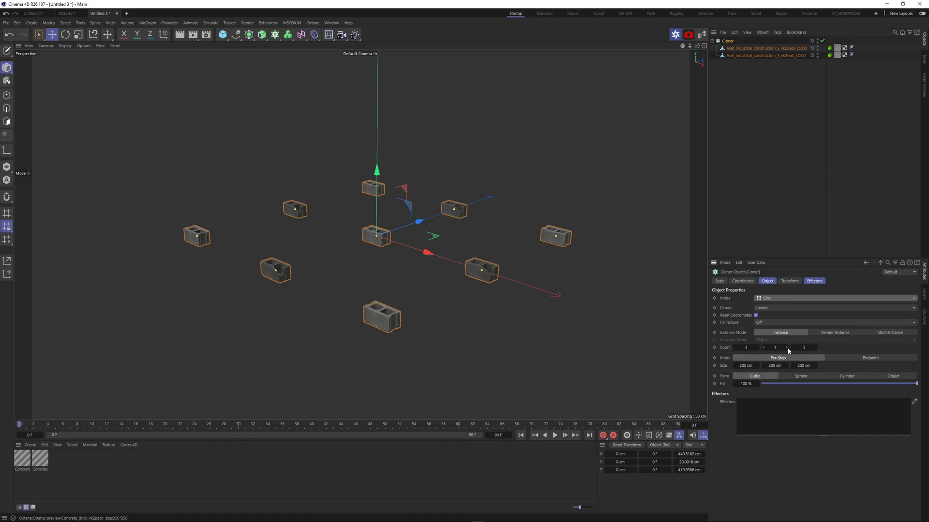
{"action": "left_click", "coordinate": [758, 347]}
{"action": "left_click", "coordinate": [758, 346]}
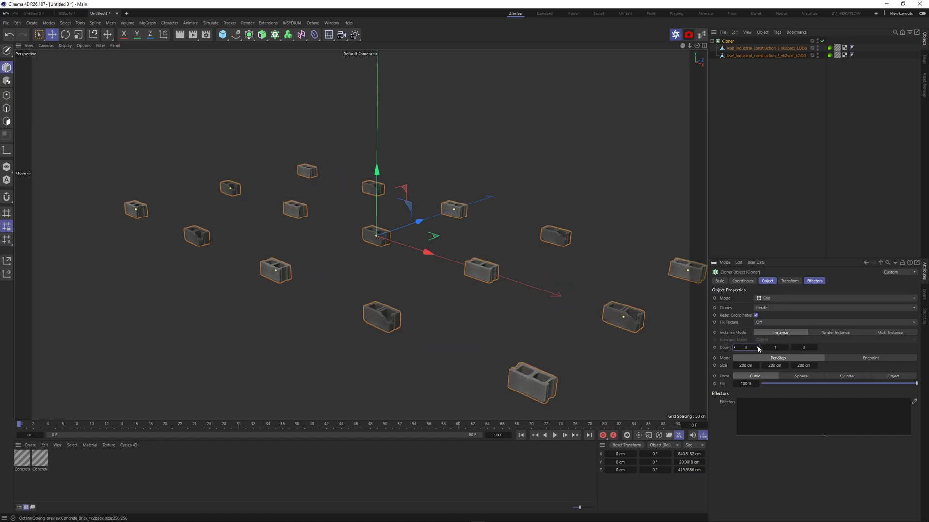
{"action": "left_click", "coordinate": [786, 348]}
{"action": "left_click", "coordinate": [786, 348]}
{"action": "left_click", "coordinate": [787, 348]}
{"action": "left_click", "coordinate": [786, 348]}
{"action": "left_click", "coordinate": [816, 349]}
{"action": "left_click", "coordinate": [816, 348]}
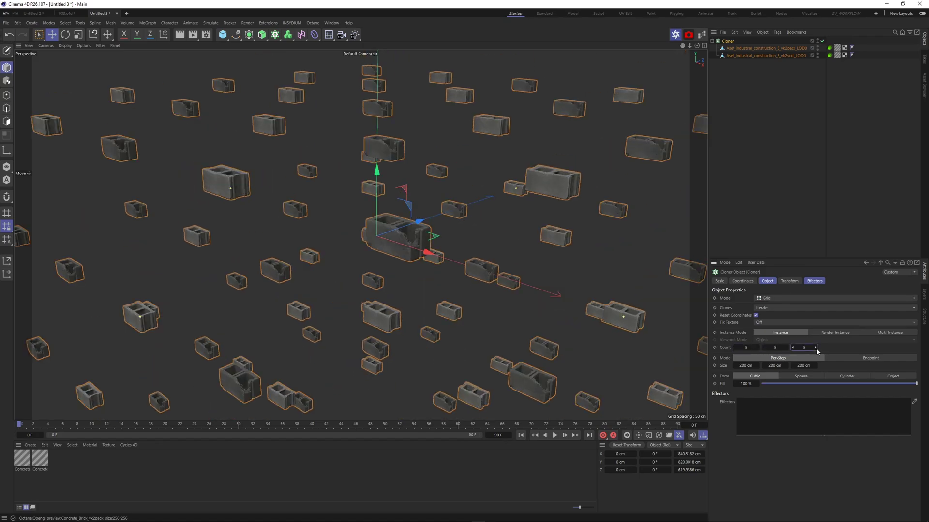
Set the Cloner's instance mode to Render Instance
{"action": "right_click_drag", "start_coordinate": [395, 208], "coordinate": [421, 251], "text": "alt"}
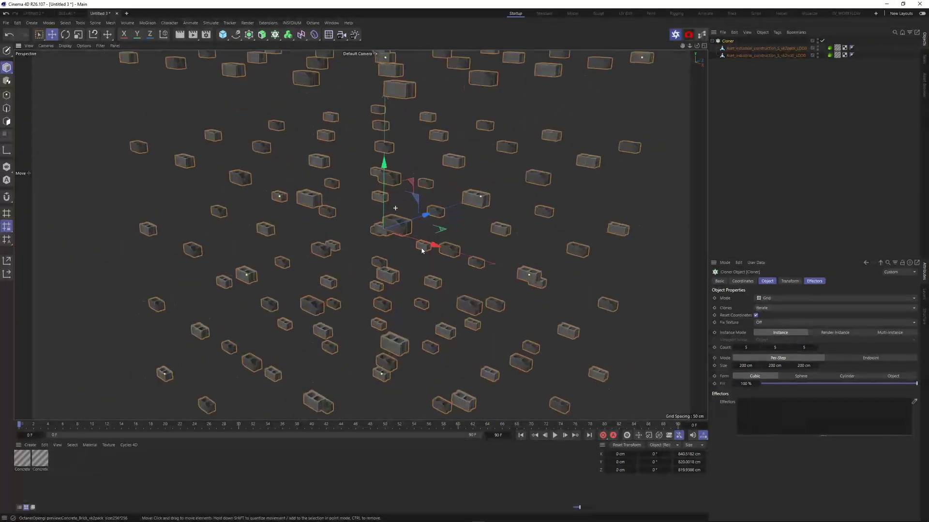
{"action": "scroll", "coordinate": [422, 251], "scroll_direction": "up", "scroll_amount": 2}
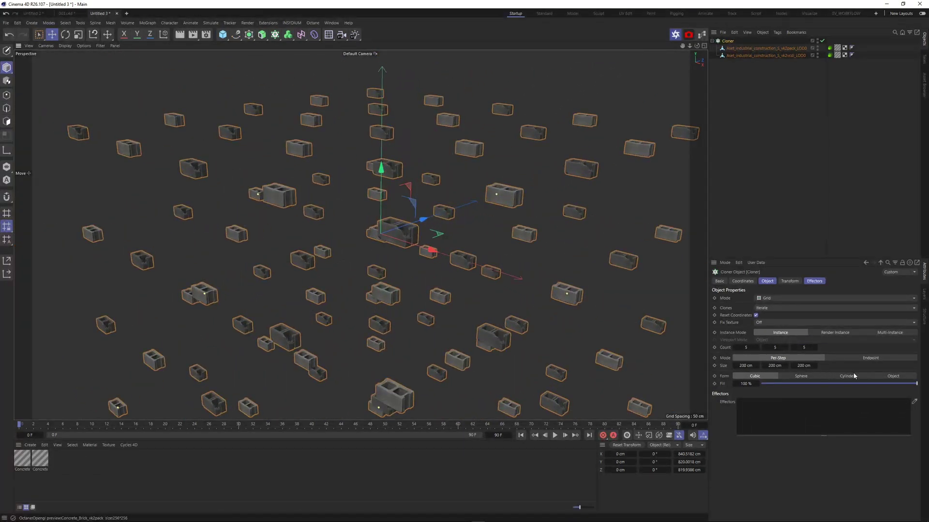
{"action": "left_click", "coordinate": [831, 336]}
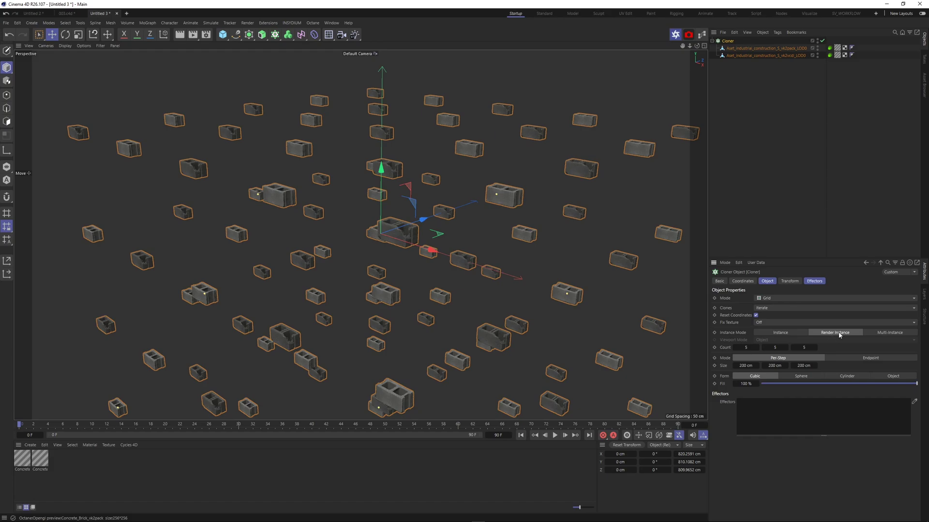
Add a Random effector to the Cloner and enable random rotation on all three axes, with heading 214° and pitch 425°
{"action": "left_click", "coordinate": [147, 23]}
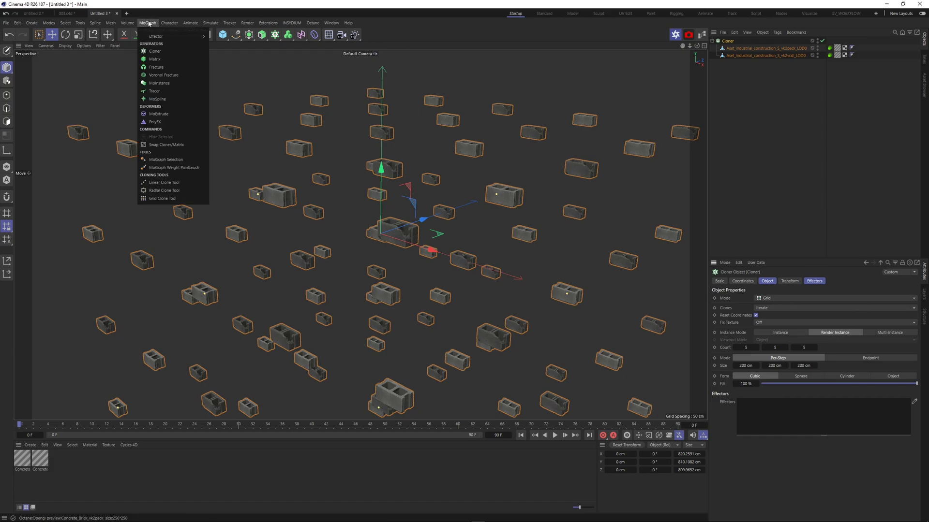
{"action": "mouse_move", "coordinate": [162, 37]}
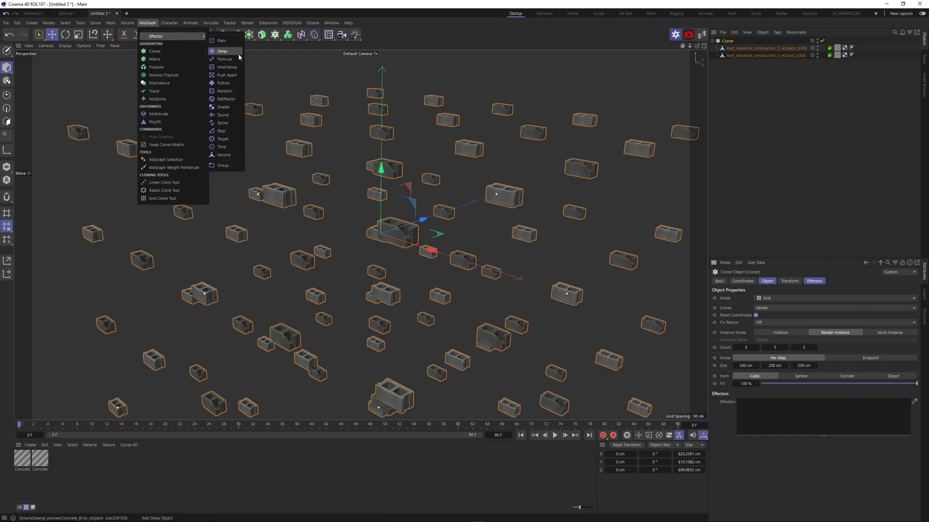
{"action": "left_click", "coordinate": [224, 91]}
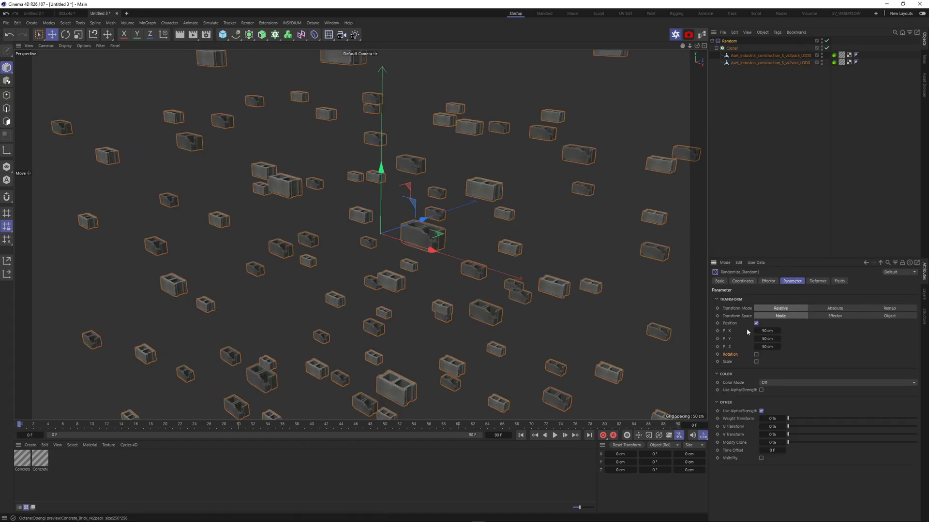
{"action": "left_click", "coordinate": [755, 354]}
{"action": "left_click_drag", "start_coordinate": [771, 362], "coordinate": [874, 370]}
{"action": "left_click_drag", "start_coordinate": [771, 378], "coordinate": [875, 378]}
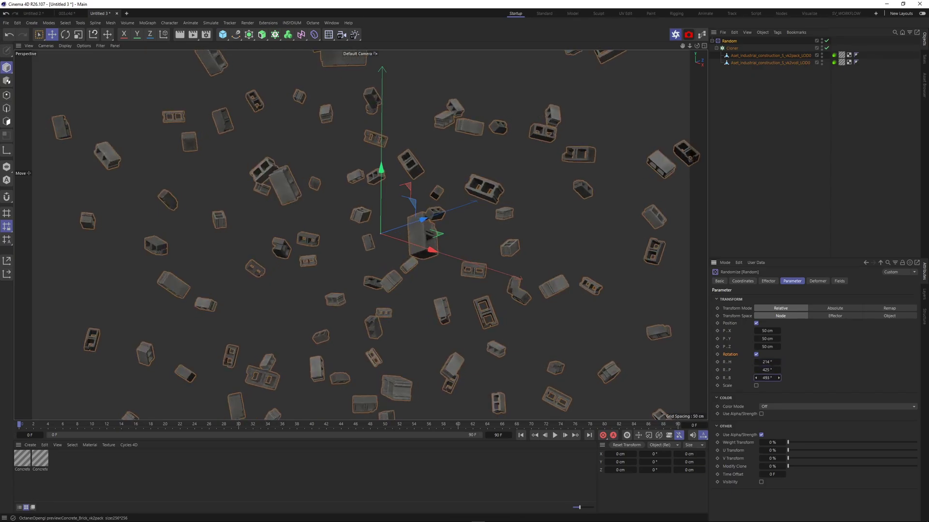
{"action": "left_click", "coordinate": [801, 141]}
Scale up both concrete brick objects inside the Cloner together so the clones appear slightly larger
{"action": "scroll", "coordinate": [367, 259], "scroll_direction": "down", "scroll_amount": 2}
{"action": "left_click_drag", "start_coordinate": [367, 260], "coordinate": [404, 213], "text": "alt"}
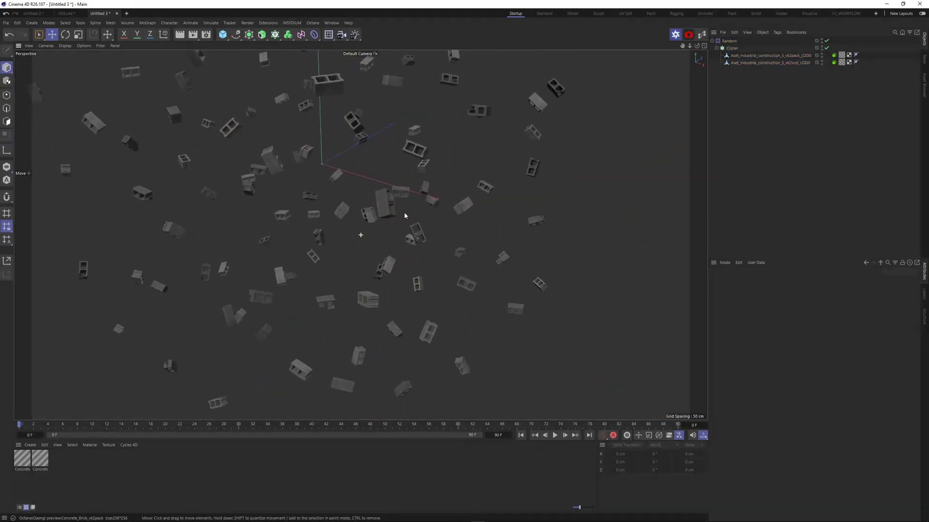
{"action": "middle_click_drag", "start_coordinate": [404, 213], "coordinate": [465, 326], "text": "alt"}
{"action": "mouse_move", "coordinate": [466, 329]}
{"action": "left_mouse_down", "text": "alt"}
{"action": "mouse_move", "coordinate": [415, 232]}
{"action": "mouse_move", "coordinate": [409, 237]}
{"action": "mouse_move", "coordinate": [382, 71]}
{"action": "left_mouse_up", "text": "alt"}
{"action": "middle_click_drag", "start_coordinate": [382, 71], "coordinate": [379, 162], "text": "alt"}
{"action": "left_click_drag", "start_coordinate": [741, 79], "coordinate": [736, 55]}
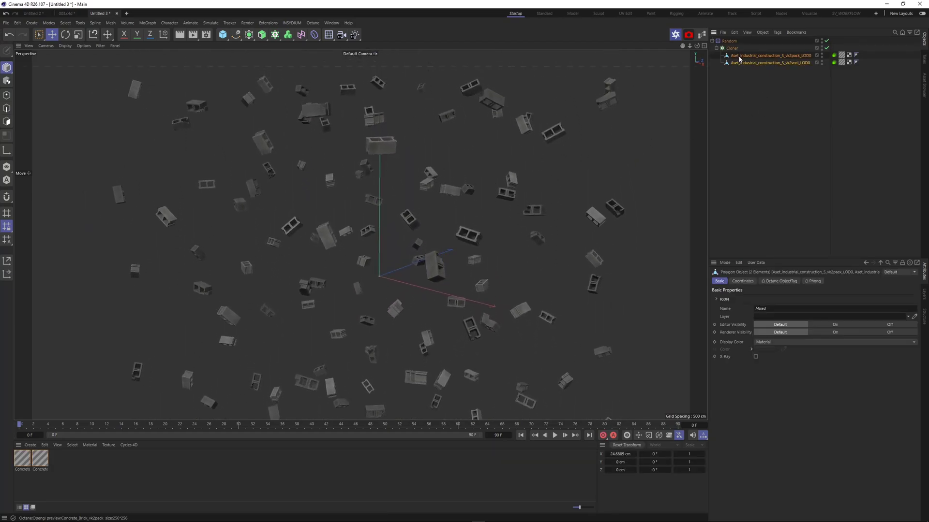
{"action": "key", "text": "t"}
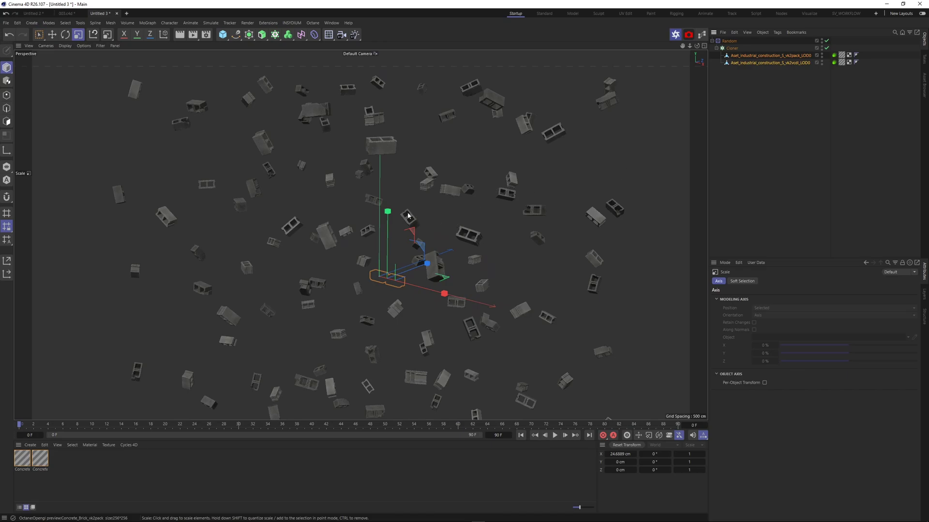
{"action": "left_click_drag", "start_coordinate": [416, 211], "coordinate": [496, 187]}
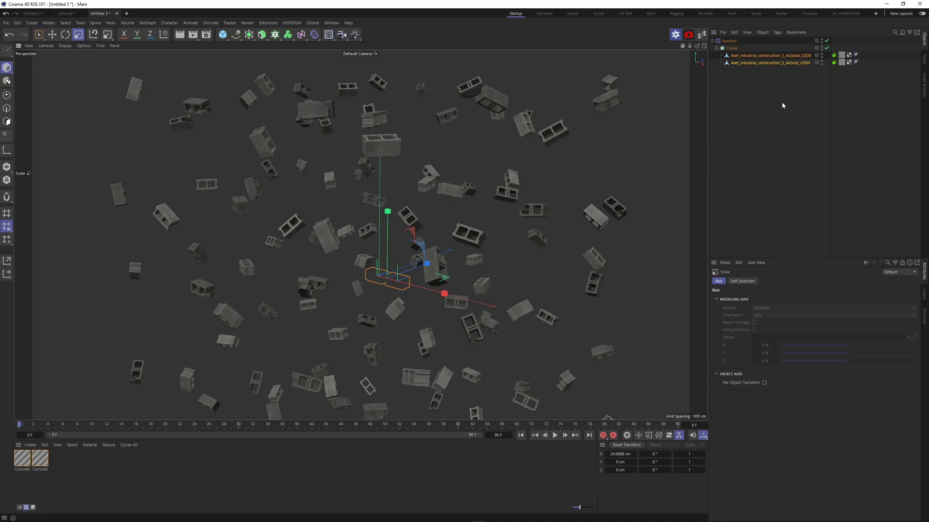
Add a sphere primitive at the center of the cloned bricks, keeping its 100 cm radius and 16 segments
{"action": "left_click", "coordinate": [223, 34]}
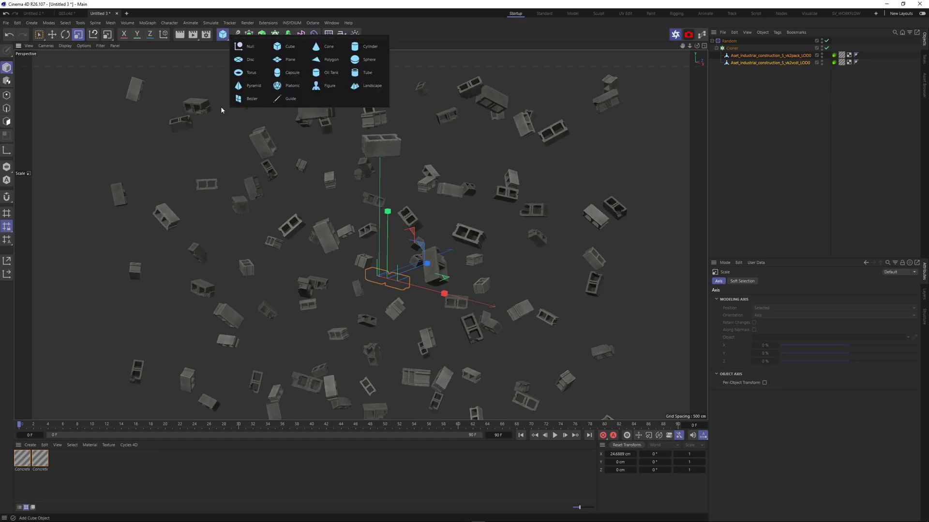
{"action": "left_click", "coordinate": [366, 61]}
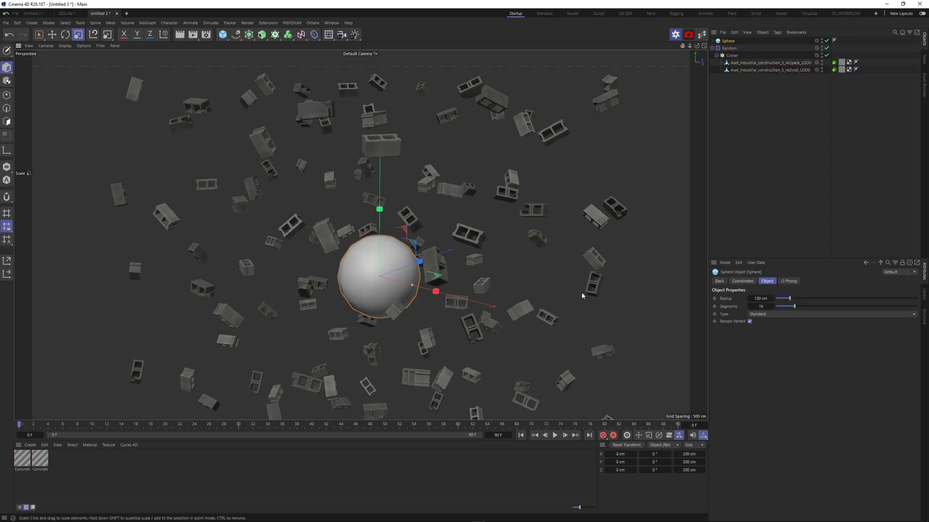
{"action": "left_click", "coordinate": [761, 306]}
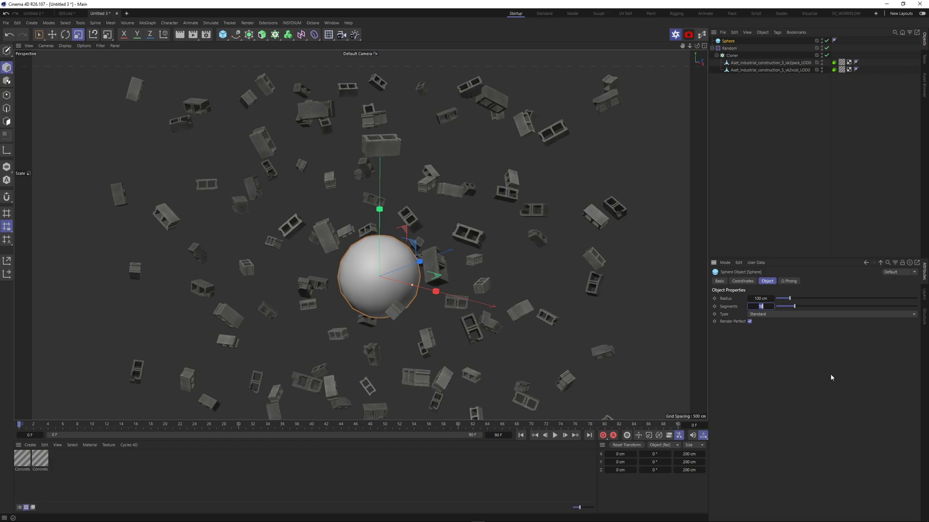
{"action": "left_click", "coordinate": [832, 155]}
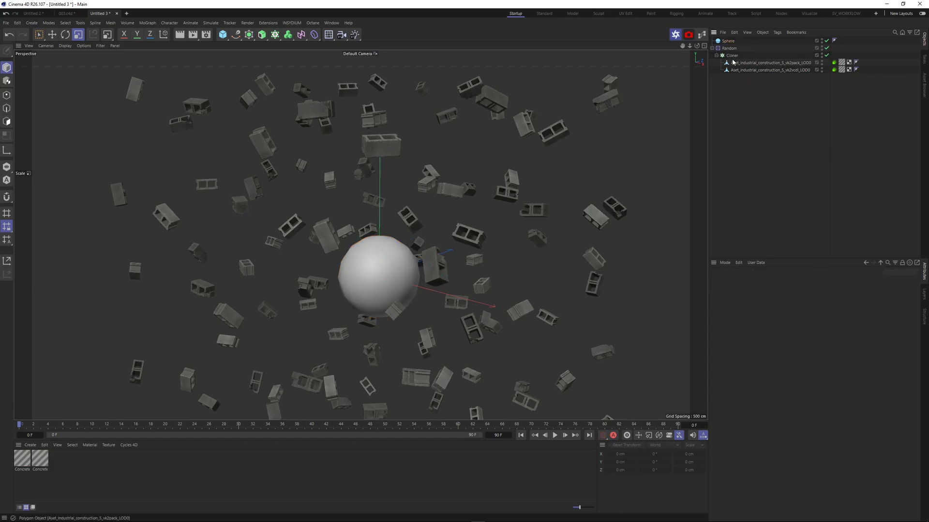
Assign a Bullet Collider Body tag to the sphere
{"action": "right_click", "coordinate": [729, 41]}
{"action": "mouse_move", "coordinate": [748, 64]}
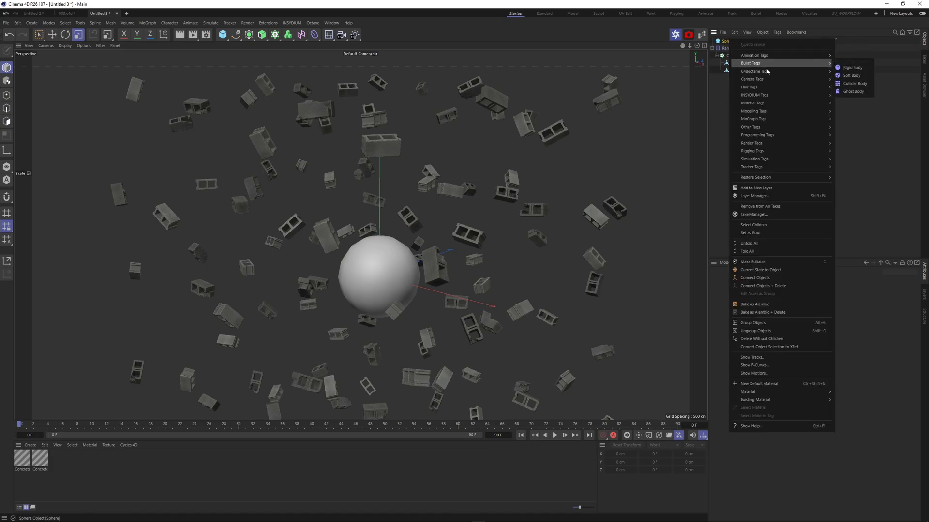
{"action": "left_click", "coordinate": [865, 84]}
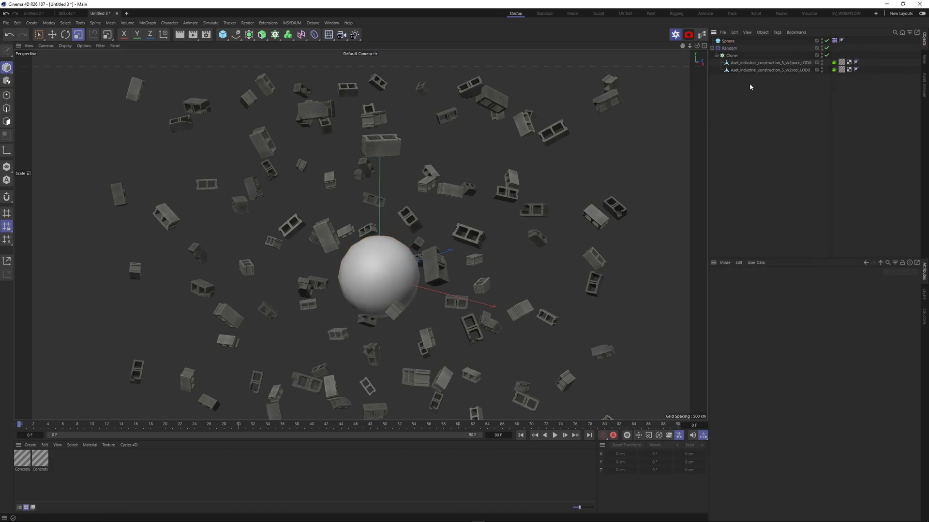
Assign a Bullet Rigid Body tag to the Cloner so its bricks take part in the dynamics
{"action": "right_click", "coordinate": [730, 57]}
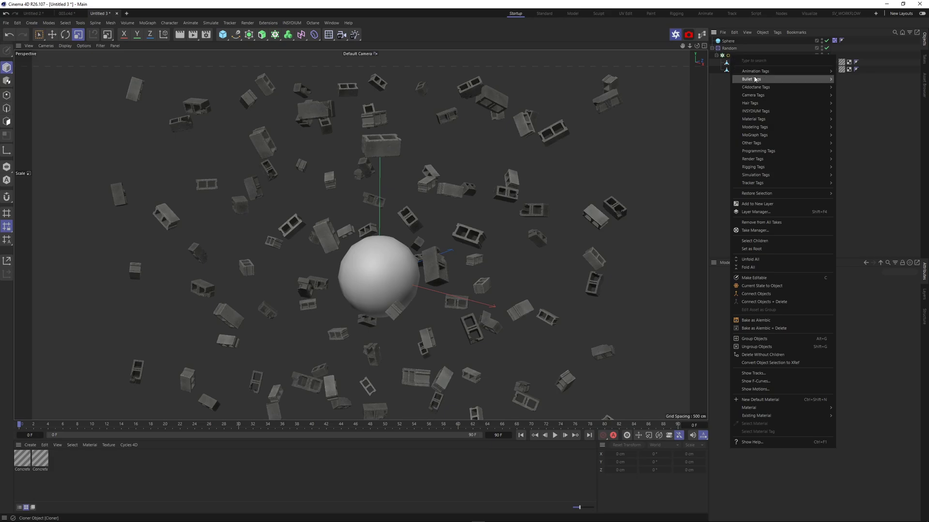
{"action": "mouse_move", "coordinate": [755, 79]}
{"action": "left_click", "coordinate": [857, 83]}
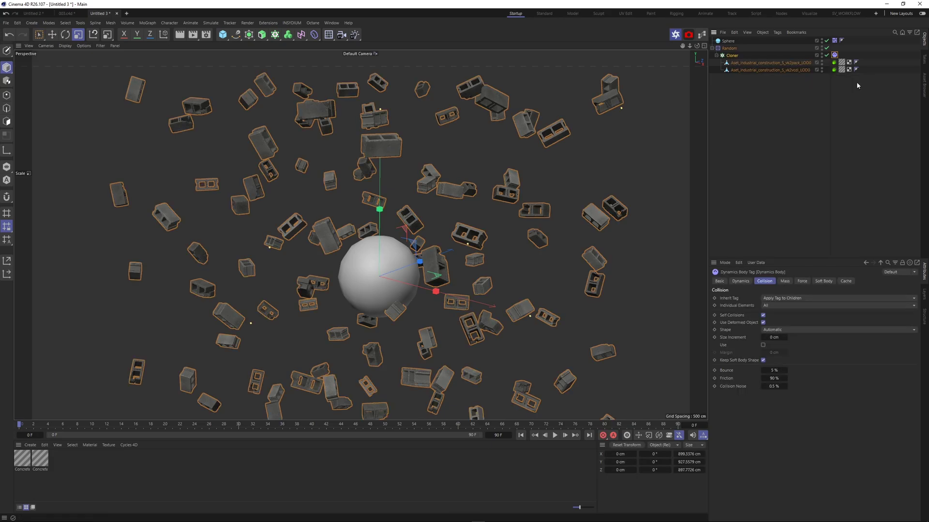
{"action": "left_click", "coordinate": [853, 97]}
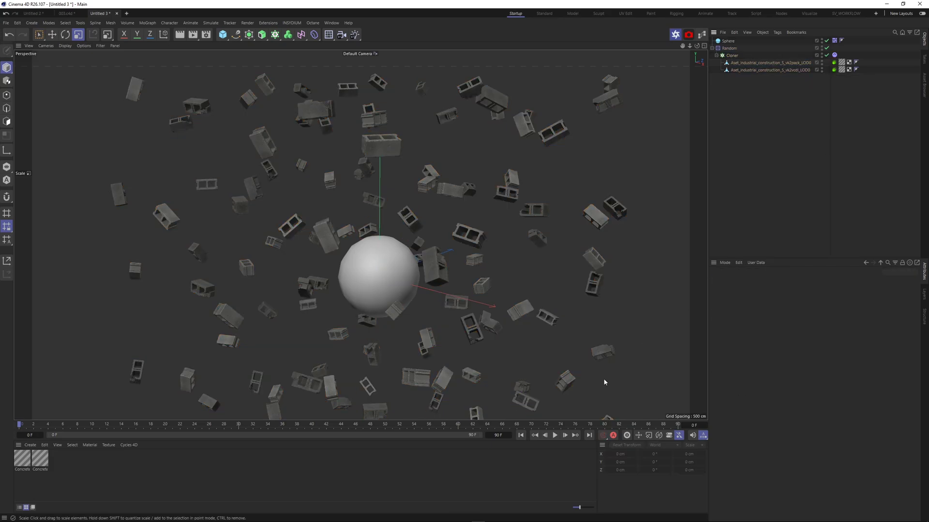
Play the simulation briefly to check the bricks' motion, stop it, and return to the first frame
{"action": "left_click", "coordinate": [555, 436]}
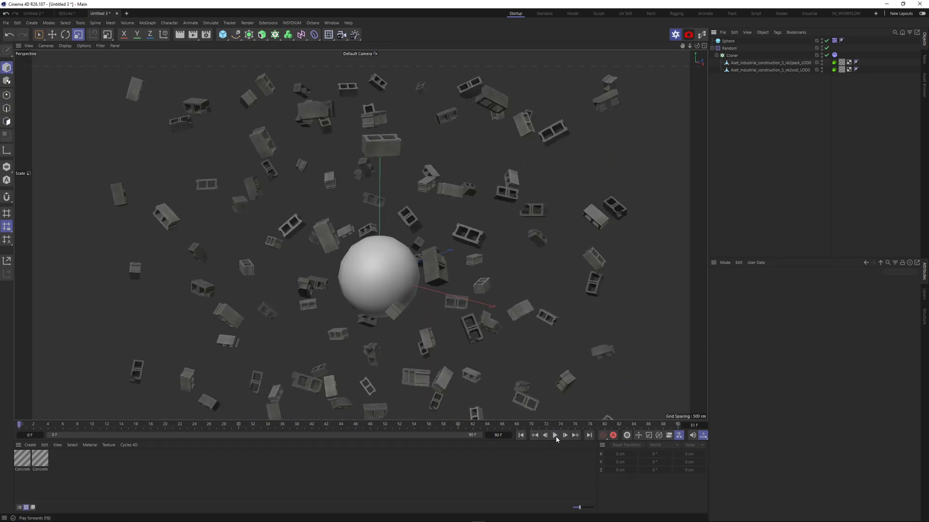
{"action": "left_click", "coordinate": [555, 436]}
{"action": "left_click", "coordinate": [520, 435]}
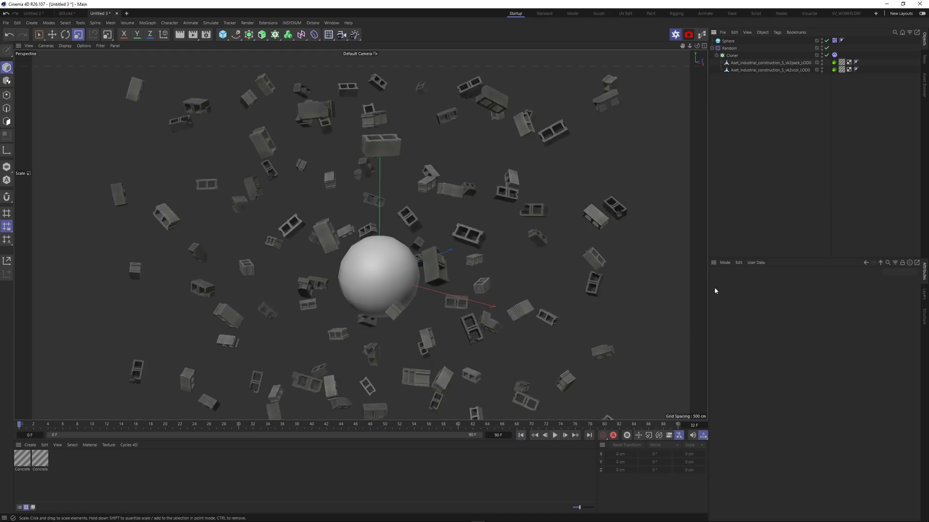
Add an Attractor in Force mode with a strength of 500 and test the simulation by playing it
{"action": "left_click", "coordinate": [211, 23]}
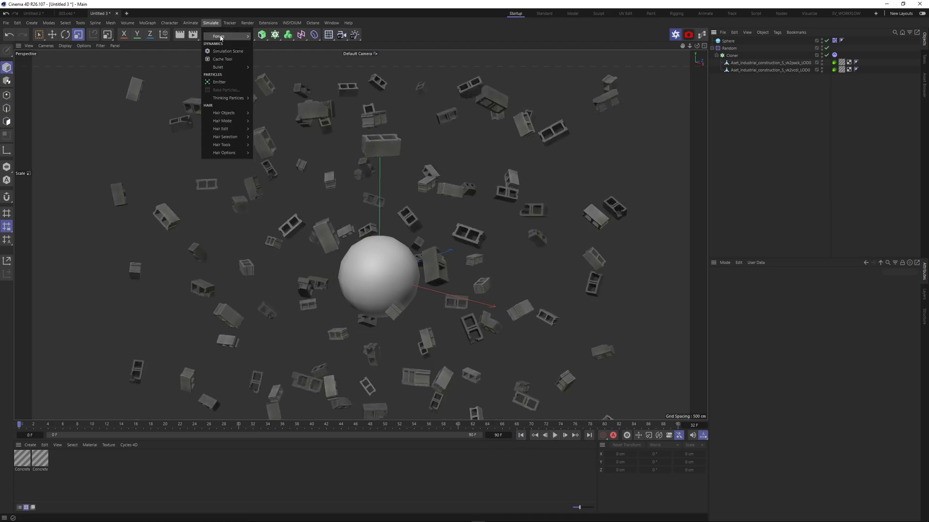
{"action": "mouse_move", "coordinate": [228, 37]}
{"action": "left_click", "coordinate": [264, 41]}
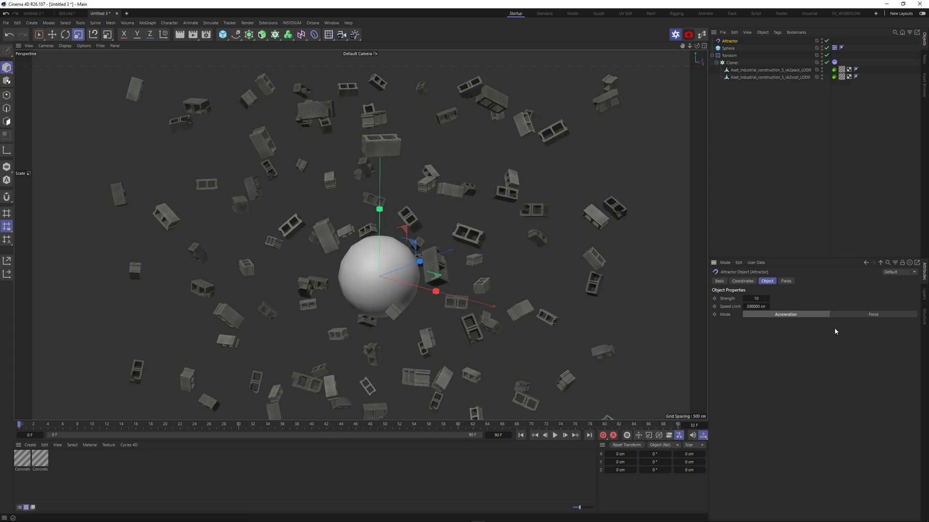
{"action": "left_click", "coordinate": [854, 315]}
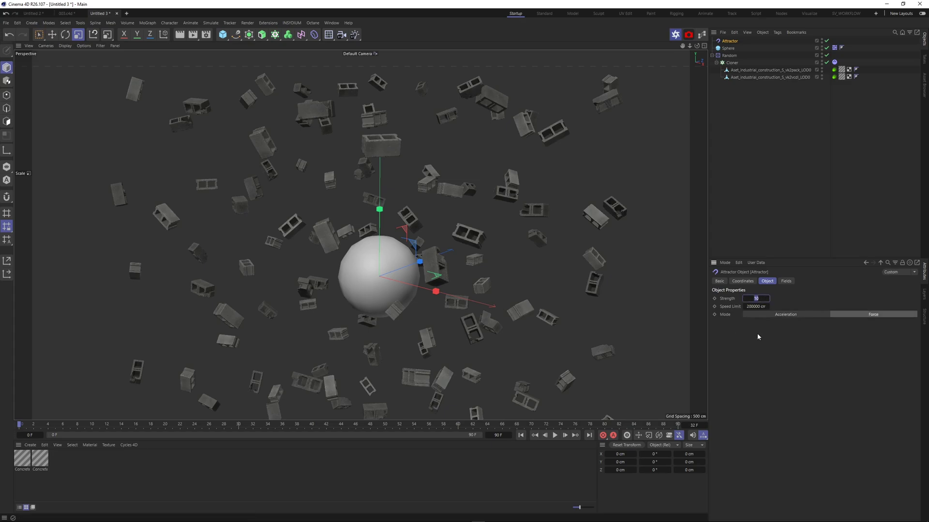
{"action": "type", "text": "500"}
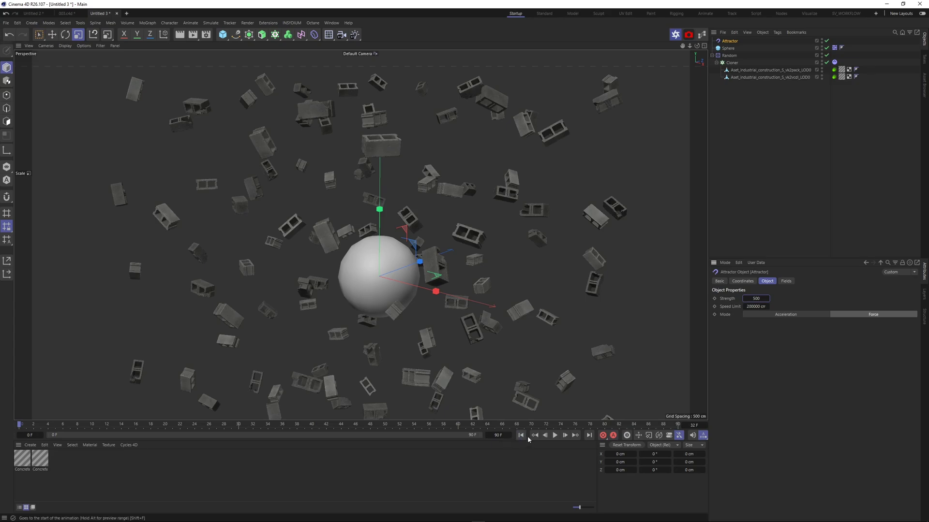
{"action": "left_click", "coordinate": [555, 436]}
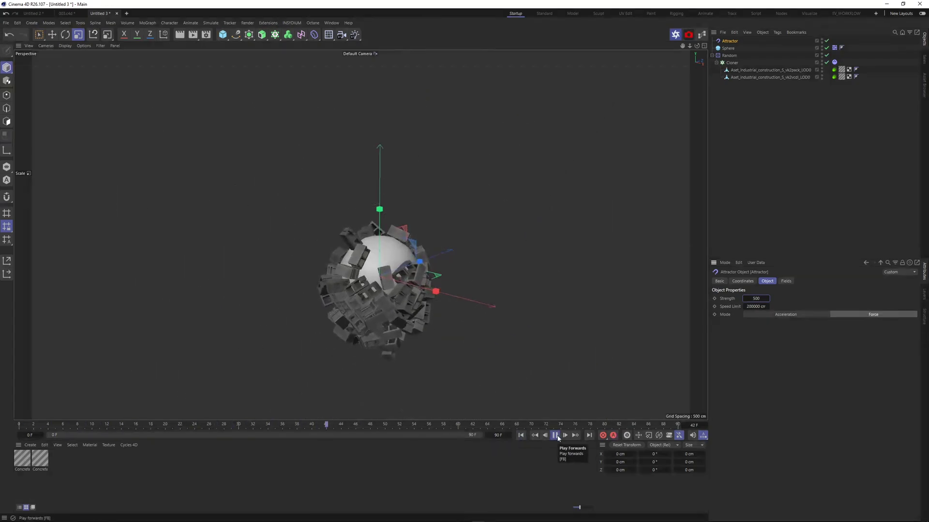
{"action": "left_click", "coordinate": [555, 435]}
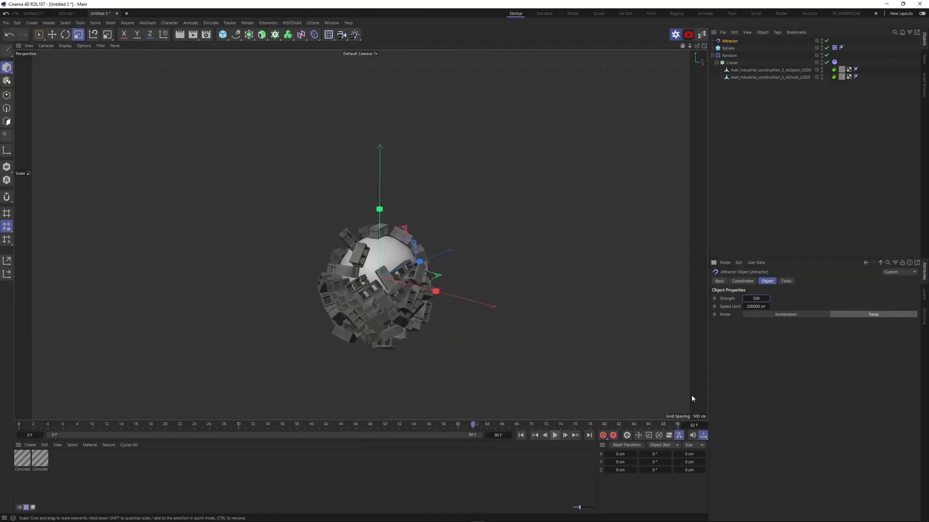
Set the Attractor's strength to 1000 and replay the simulation from the first frame
{"action": "left_click", "coordinate": [757, 301]}
{"action": "type", "text": "1000"}
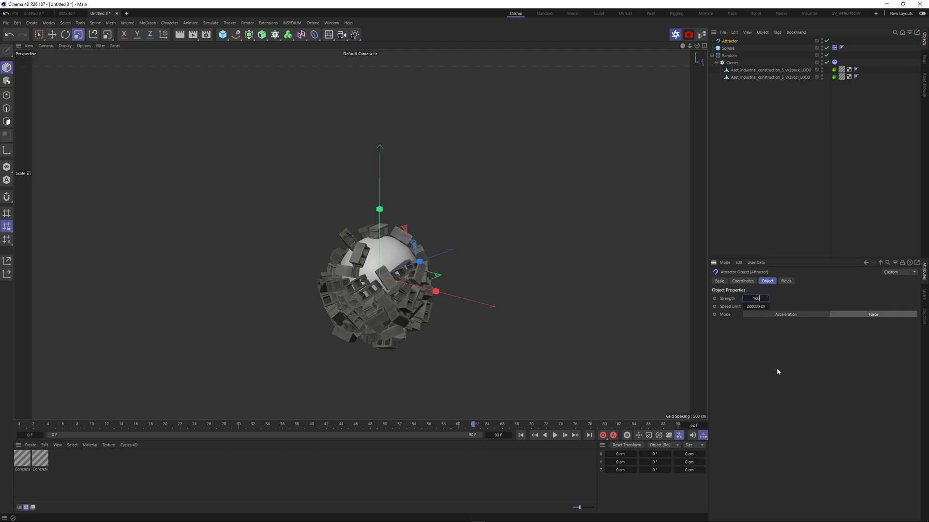
{"action": "left_click", "coordinate": [521, 436]}
{"action": "left_click", "coordinate": [555, 436]}
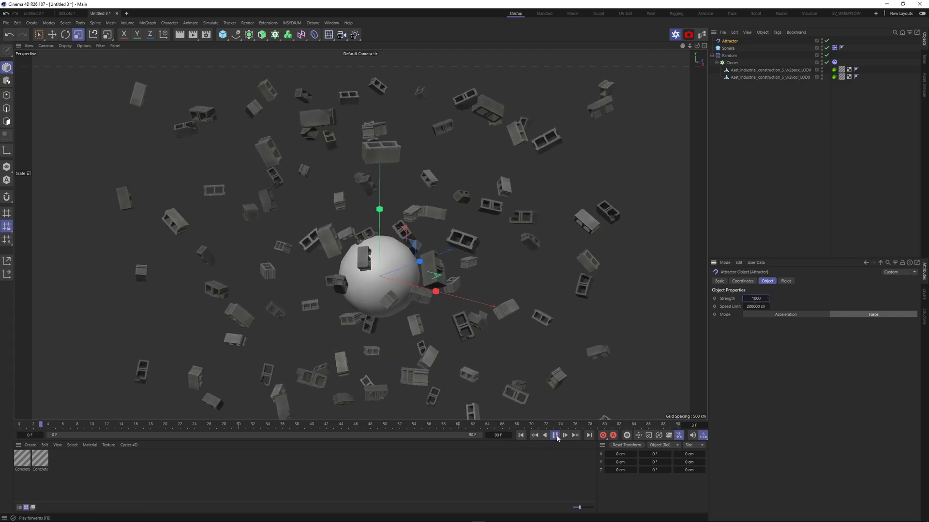
{"action": "left_click", "coordinate": [555, 436]}
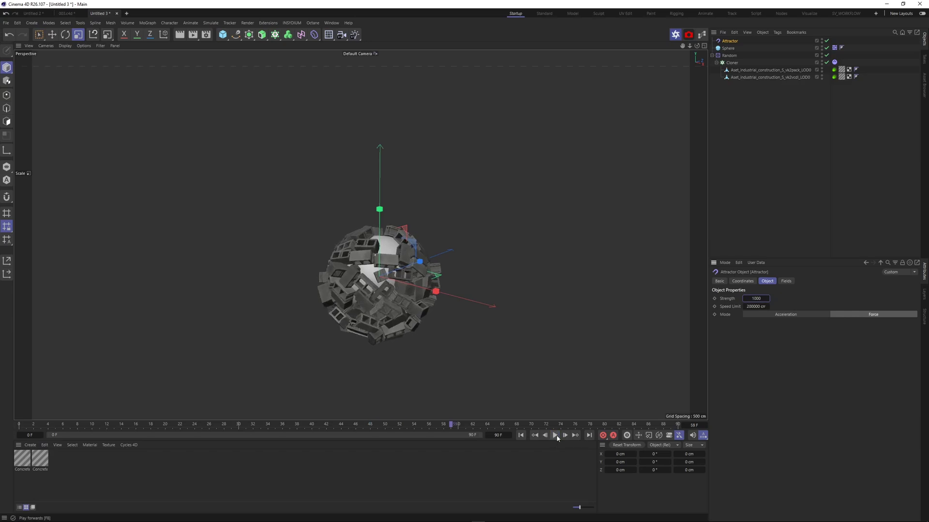
Hide the central sphere in the viewport
{"action": "left_click", "coordinate": [812, 129]}
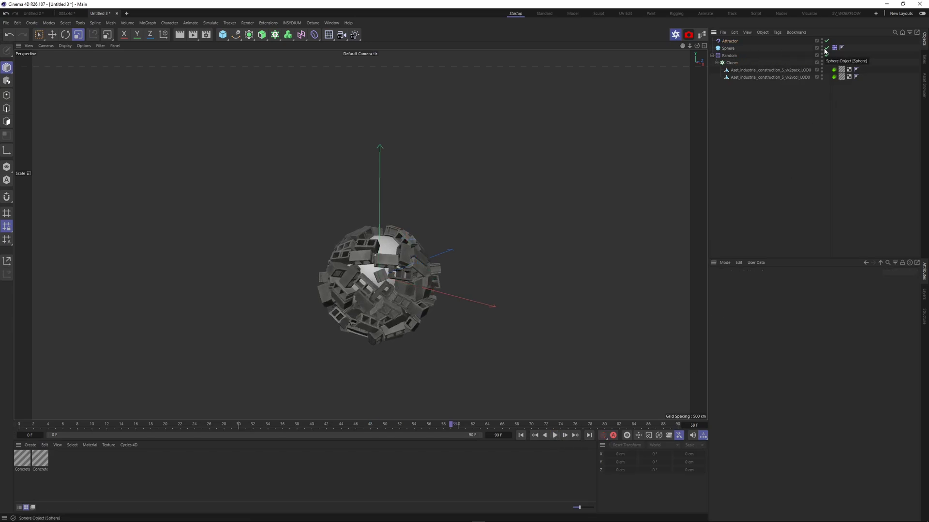
{"action": "left_click", "coordinate": [822, 47]}
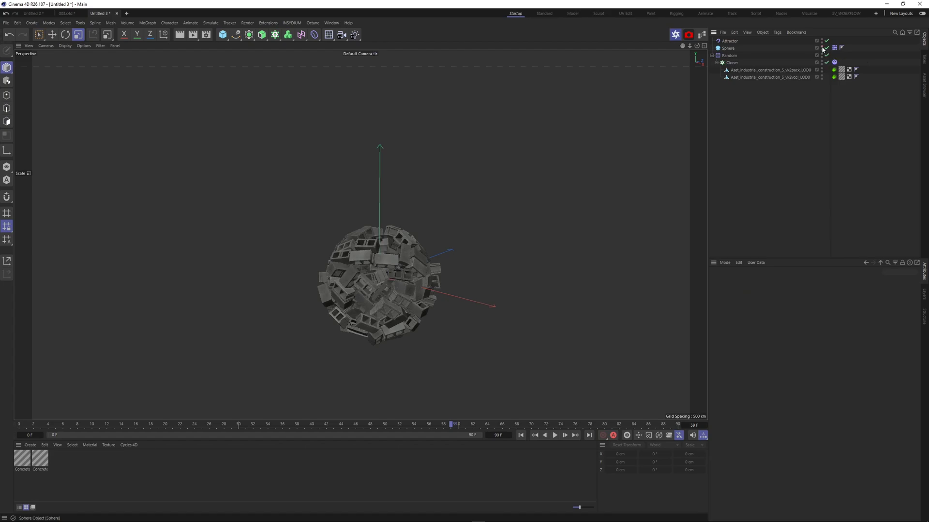
Frame the ball of bricks, add a camera from that view, and look through it
{"action": "middle_click_drag", "start_coordinate": [373, 298], "coordinate": [400, 258], "text": "alt"}
{"action": "left_click_drag", "start_coordinate": [400, 258], "coordinate": [417, 239], "text": "alt"}
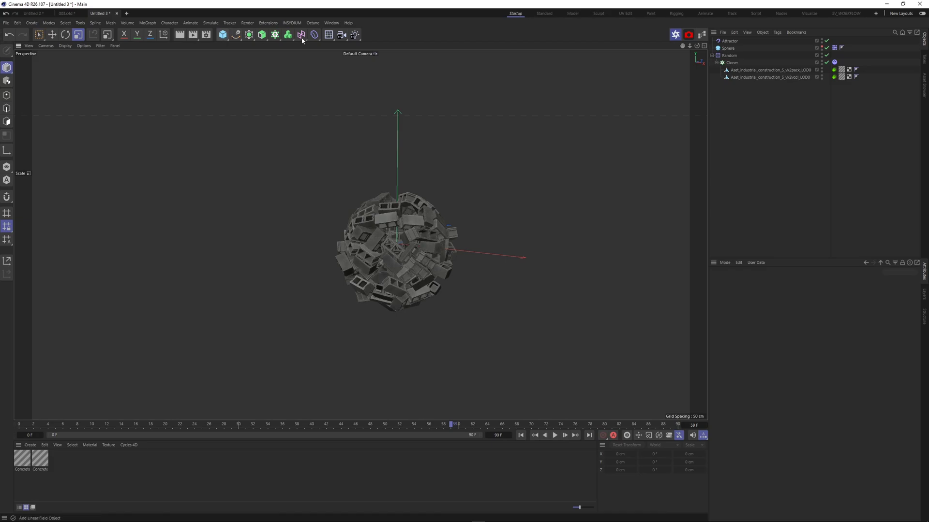
{"action": "left_click", "coordinate": [341, 34]}
{"action": "left_click", "coordinate": [362, 48]}
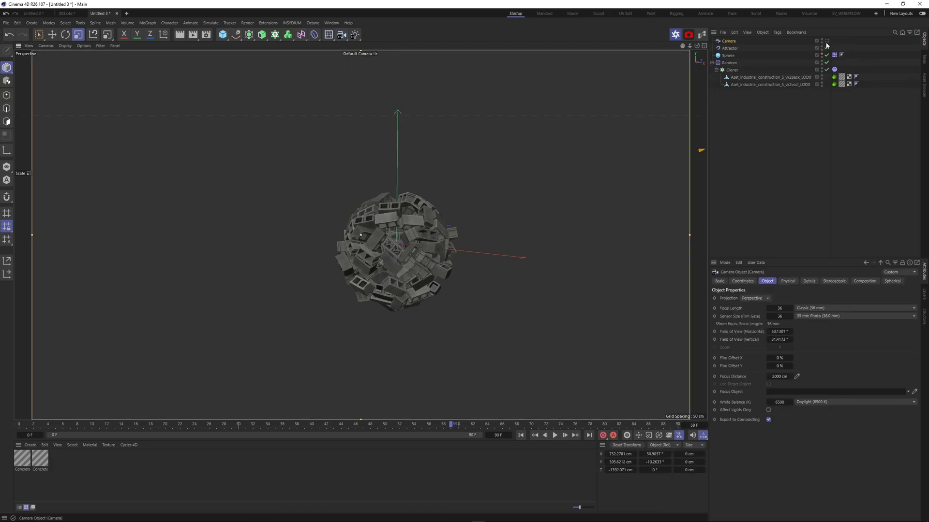
{"action": "left_click", "coordinate": [827, 41]}
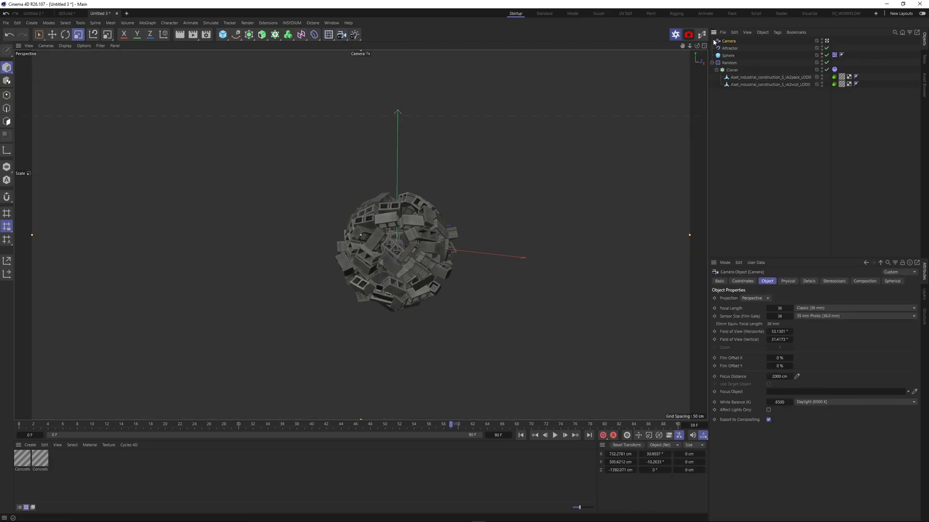
Set the camera's focal length to the Portrait (80 mm) preset
{"action": "left_click", "coordinate": [817, 308]}
{"action": "left_click", "coordinate": [830, 358]}
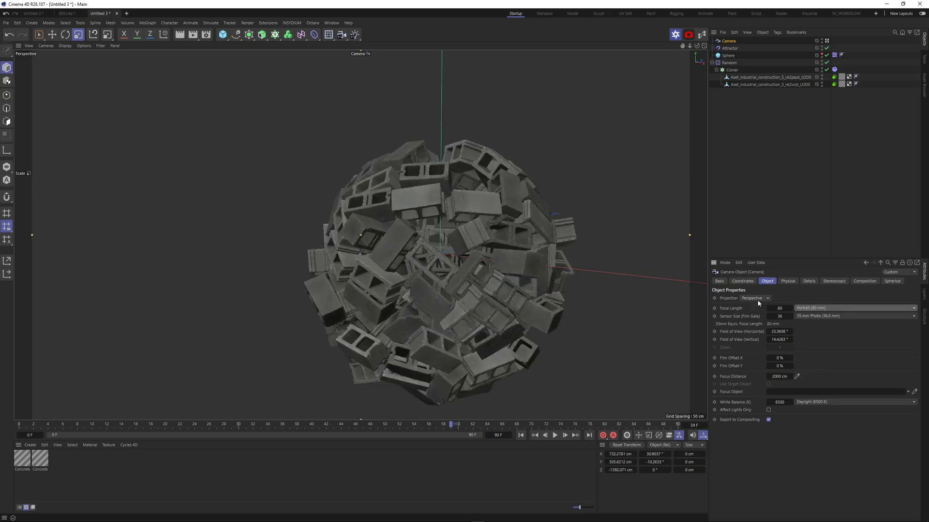
Set the camera's X and Y positions to 0 cm and its heading and pitch to 0°
{"action": "left_click", "coordinate": [743, 282]}
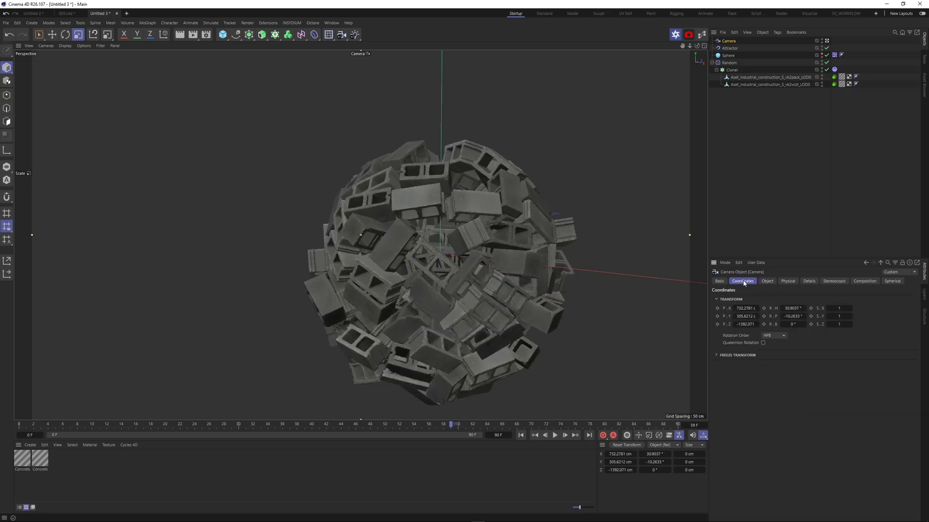
{"action": "left_click", "coordinate": [747, 308]}
{"action": "key", "text": "BackSpace"}
{"action": "key", "text": "Tab"}
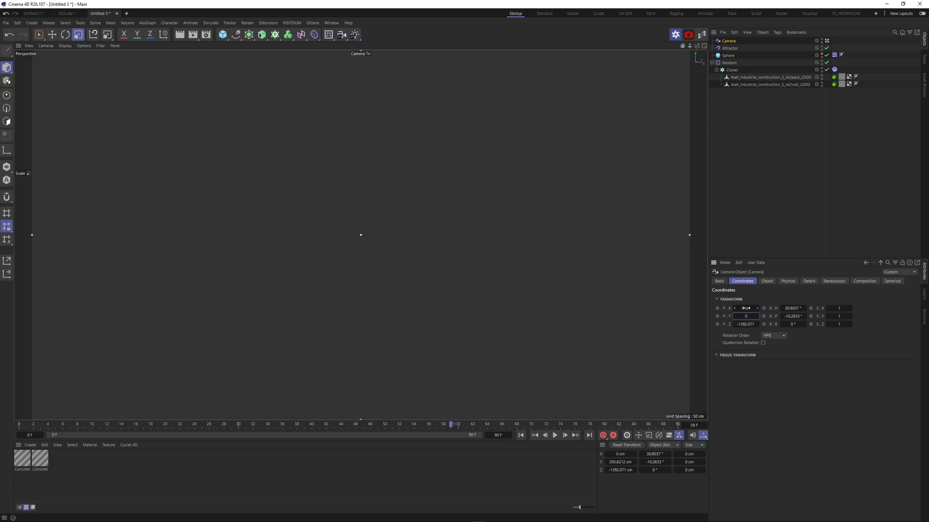
{"action": "type", "text": "0"}
{"action": "key", "text": "Tab"}
{"action": "key", "text": "Tab"}
{"action": "type", "text": "0"}
{"action": "key", "text": "Tab"}
{"action": "key", "text": "Return"}
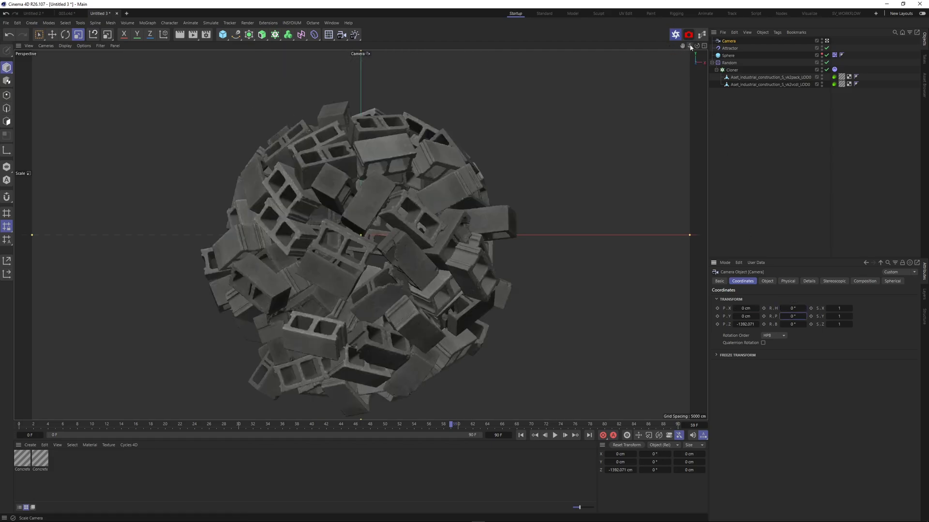
Pull the camera back from the ball of bricks and replay the simulation, returning to the first frame
{"action": "left_click_drag", "start_coordinate": [690, 46], "coordinate": [691, 45]}
{"action": "left_click", "coordinate": [632, 345]}
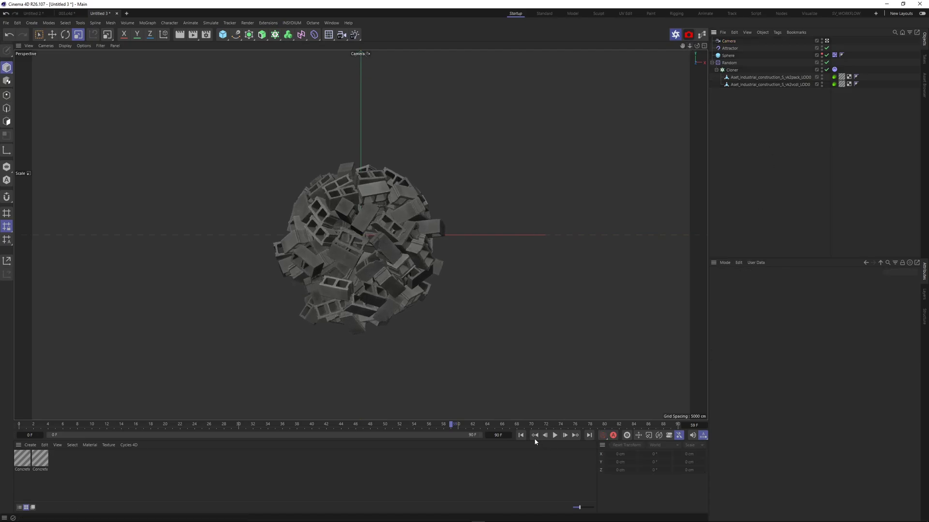
{"action": "left_click", "coordinate": [521, 435]}
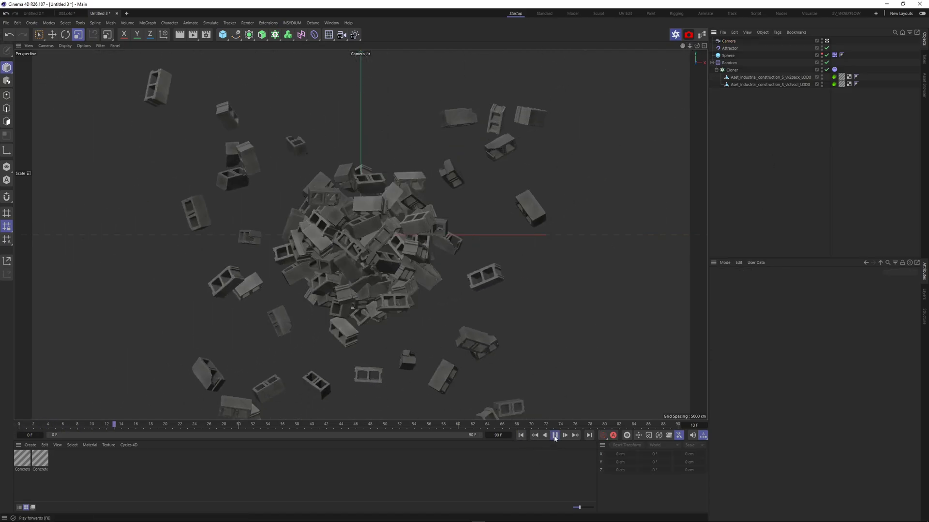
{"action": "left_click", "coordinate": [554, 436]}
{"action": "left_click", "coordinate": [554, 436]}
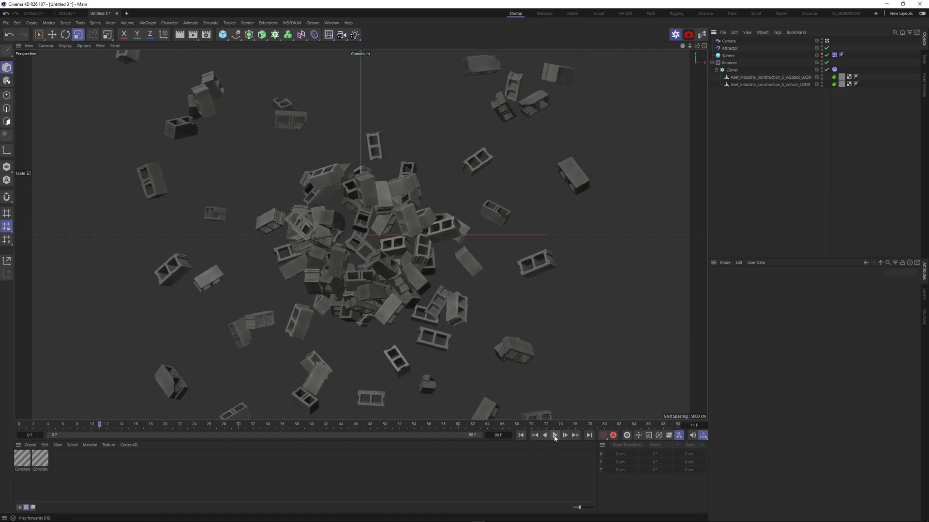
{"action": "left_click", "coordinate": [554, 435]}
{"action": "left_click", "coordinate": [555, 436]}
{"action": "left_click", "coordinate": [521, 436]}
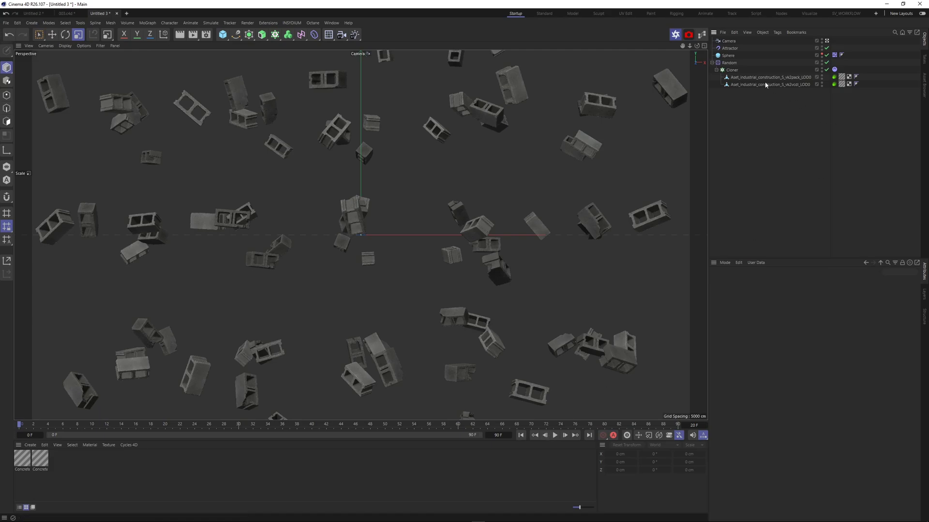
Set the Attractor's strength to 800 and replay the simulation, returning to the first frame
{"action": "left_click", "coordinate": [729, 48]}
{"action": "left_click", "coordinate": [767, 281]}
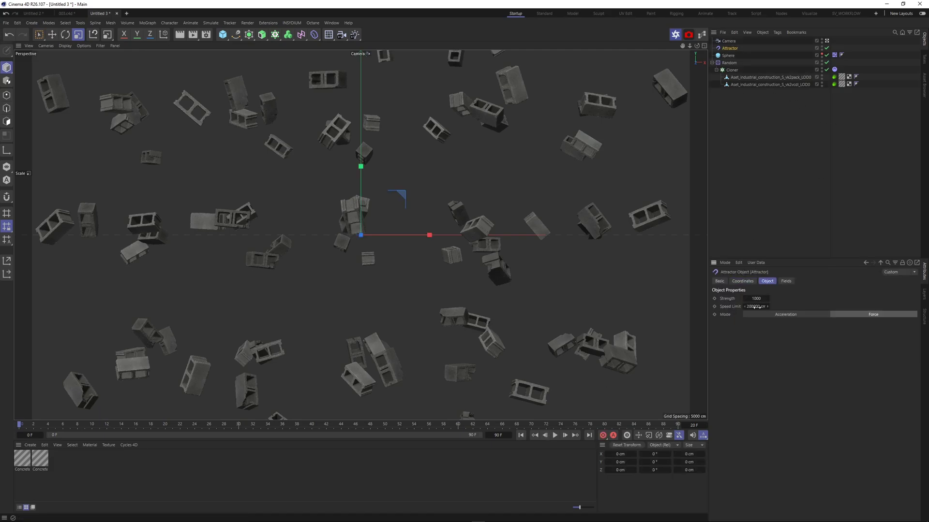
{"action": "left_click", "coordinate": [756, 299]}
{"action": "type", "text": "800"}
{"action": "left_click", "coordinate": [554, 435]}
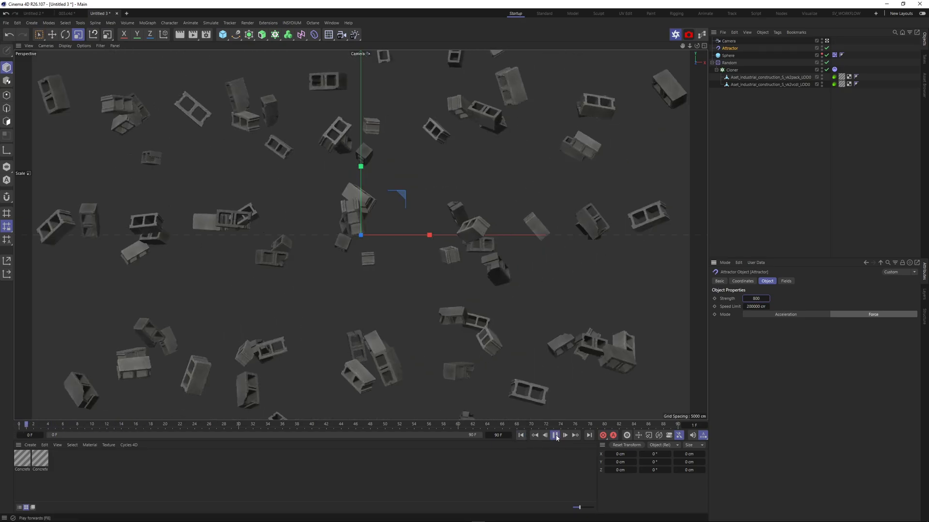
{"action": "left_click", "coordinate": [555, 435]}
{"action": "left_click", "coordinate": [763, 171]}
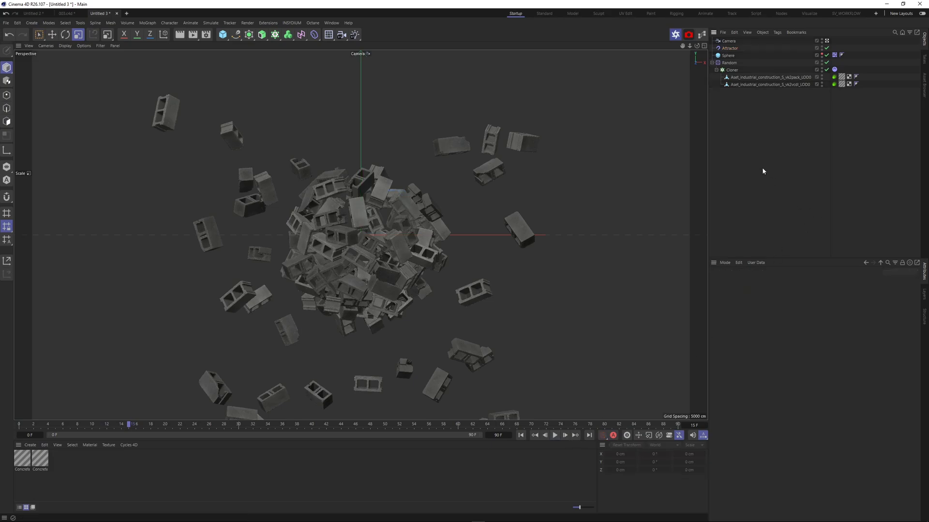
{"action": "scroll", "coordinate": [635, 177], "scroll_direction": "up", "scroll_amount": 5}
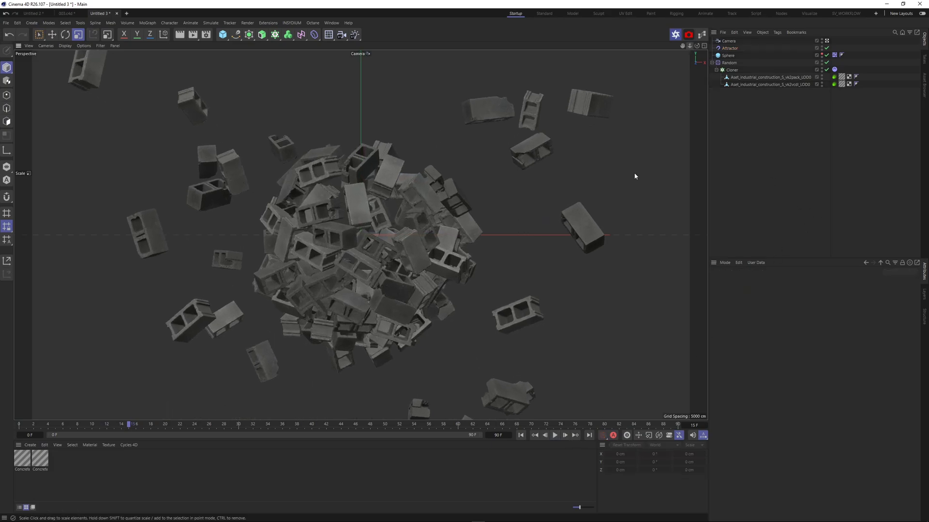
{"action": "left_click", "coordinate": [555, 435]}
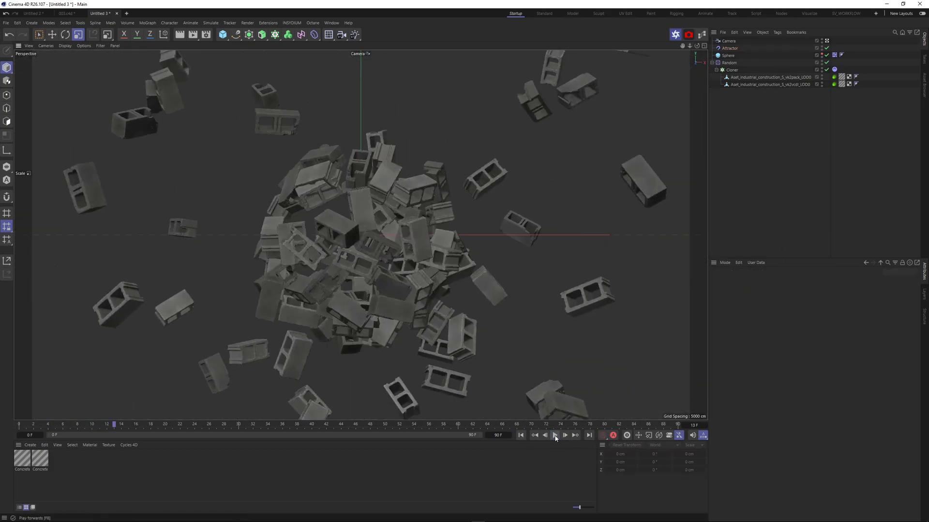
{"action": "left_click", "coordinate": [521, 435]}
Scale up both cinder block meshes inside the Cloner and replay the simulation
{"action": "left_click_drag", "start_coordinate": [763, 96], "coordinate": [757, 79]}
{"action": "key", "text": "t"}
{"action": "left_click_drag", "start_coordinate": [510, 180], "coordinate": [563, 147]}
{"action": "left_click", "coordinate": [853, 164]}
{"action": "left_click", "coordinate": [555, 435]}
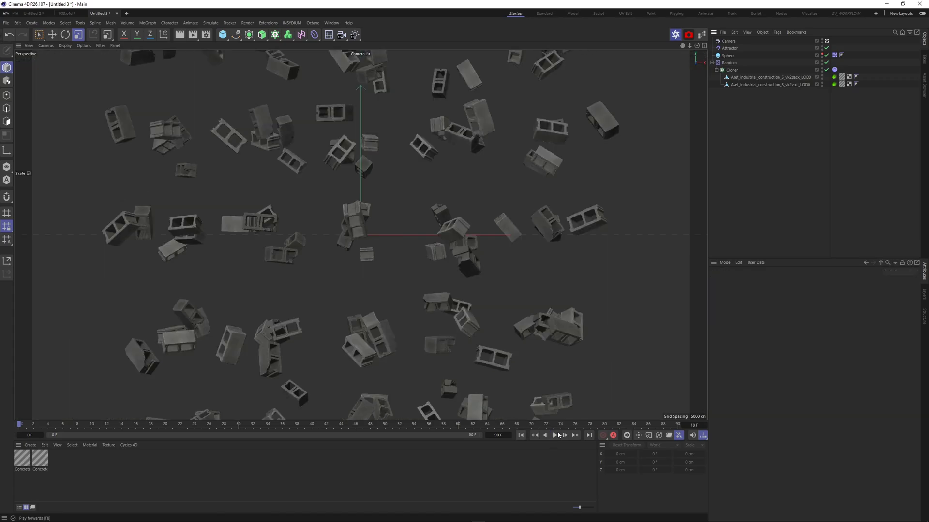
{"action": "left_click", "coordinate": [555, 435]}
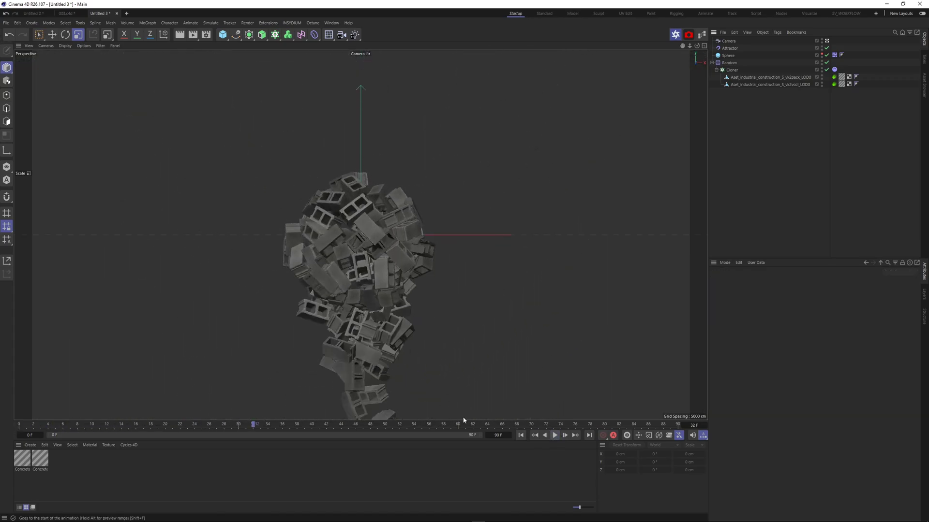
Set the Attractor's strength to 5000 and replay the simulation from the first frame
{"action": "left_click", "coordinate": [730, 48]}
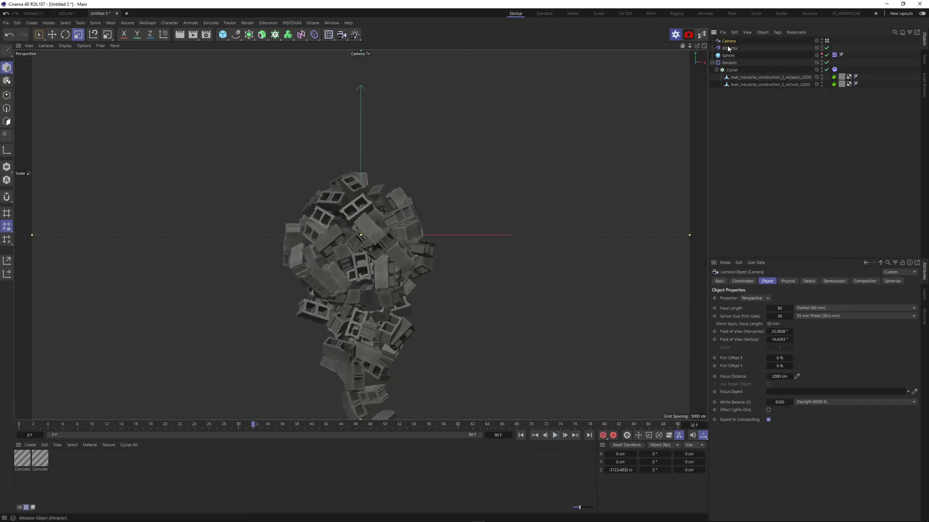
{"action": "double_click", "coordinate": [756, 298]}
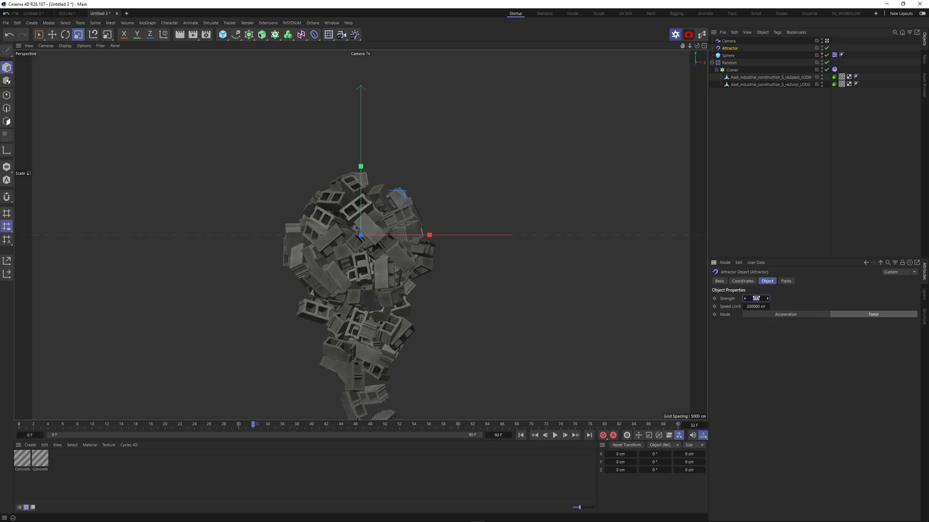
{"action": "type", "text": "5000"}
{"action": "left_click", "coordinate": [788, 186]}
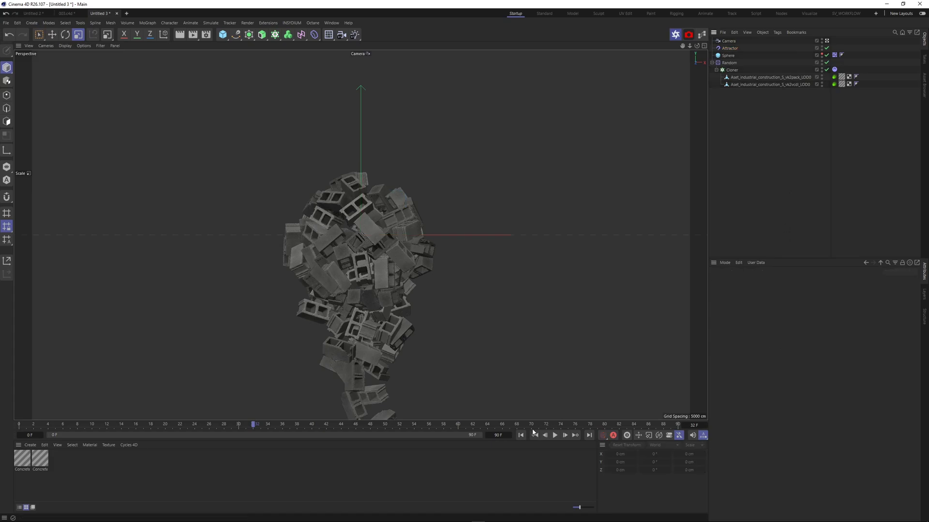
{"action": "left_click", "coordinate": [521, 435]}
{"action": "left_click", "coordinate": [555, 436]}
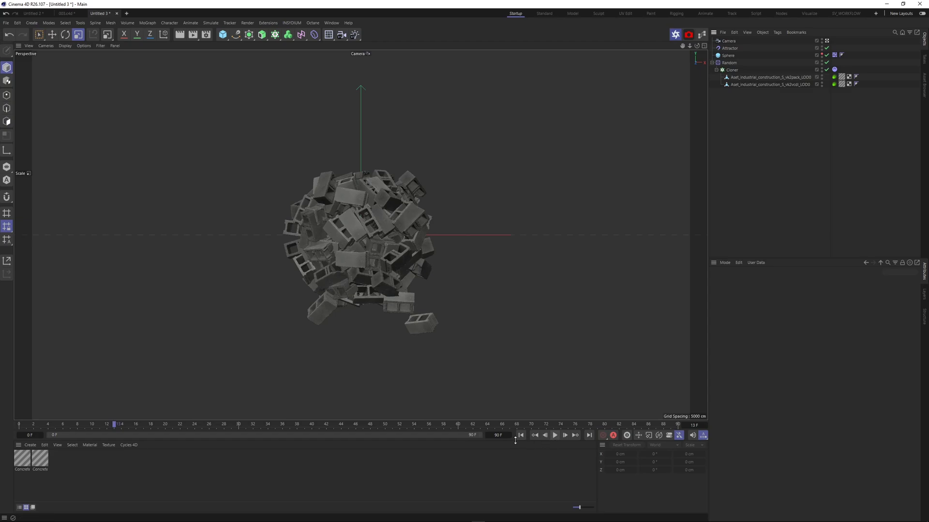
{"action": "left_click", "coordinate": [554, 438]}
{"action": "left_click", "coordinate": [554, 437]}
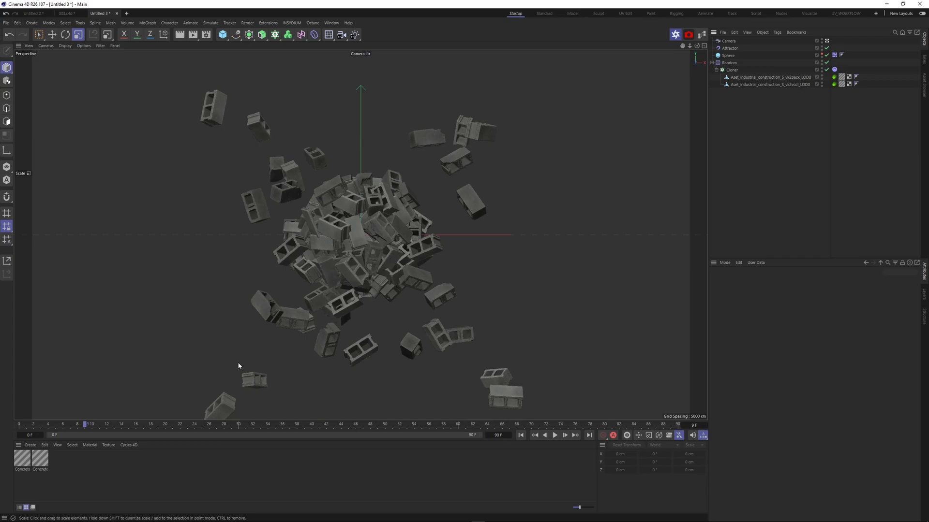
{"action": "left_click", "coordinate": [521, 435]}
{"action": "left_click", "coordinate": [555, 435]}
{"action": "left_click", "coordinate": [555, 435]}
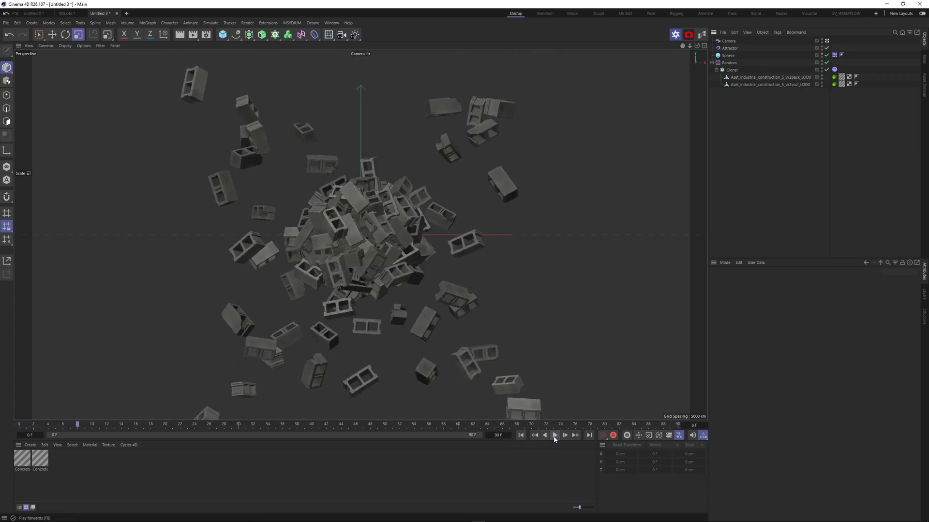
Bake the Cloner's Dynamics Body simulation to its object cache and scrub through the early frames
{"action": "mouse_move", "coordinate": [689, 46]}
{"action": "left_mouse_down"}
{"action": "mouse_move", "coordinate": [701, 45]}
{"action": "mouse_move", "coordinate": [689, 45]}
{"action": "left_mouse_up"}
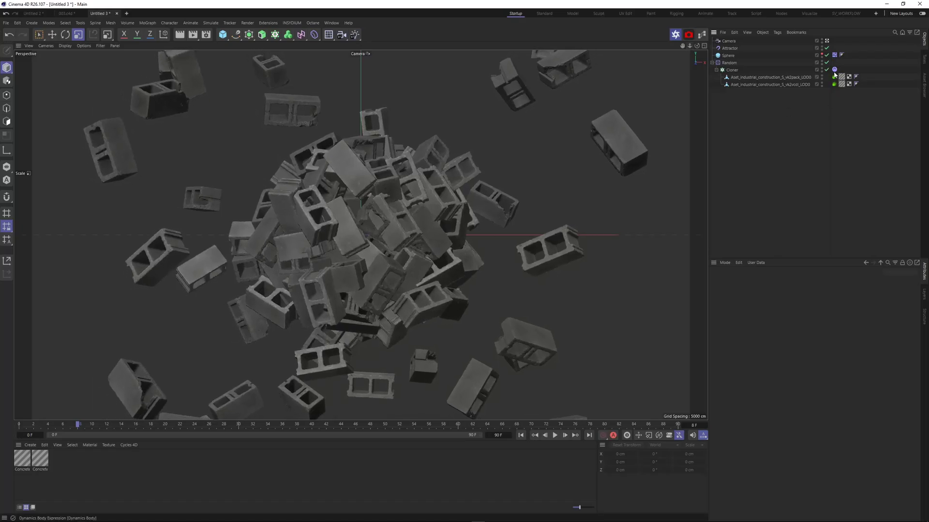
{"action": "left_click", "coordinate": [834, 69]}
{"action": "left_click", "coordinate": [845, 281]}
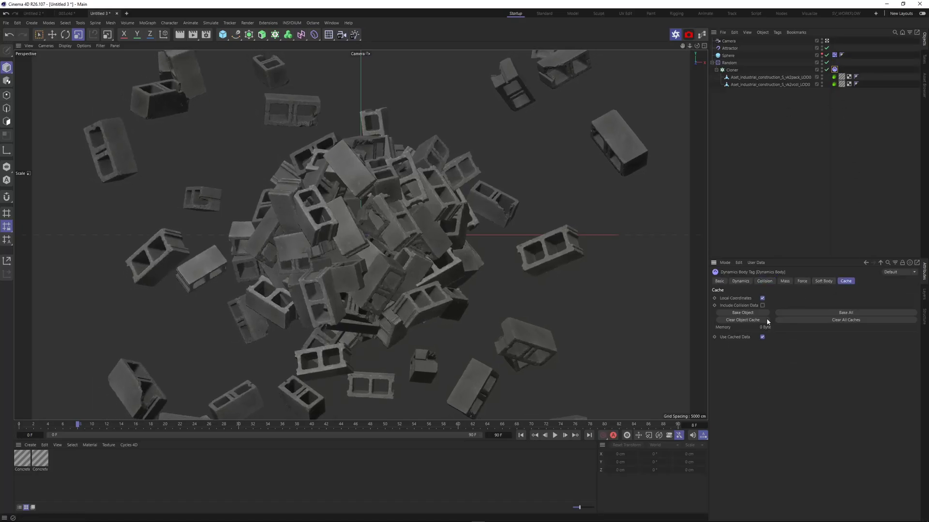
{"action": "left_click", "coordinate": [742, 313]}
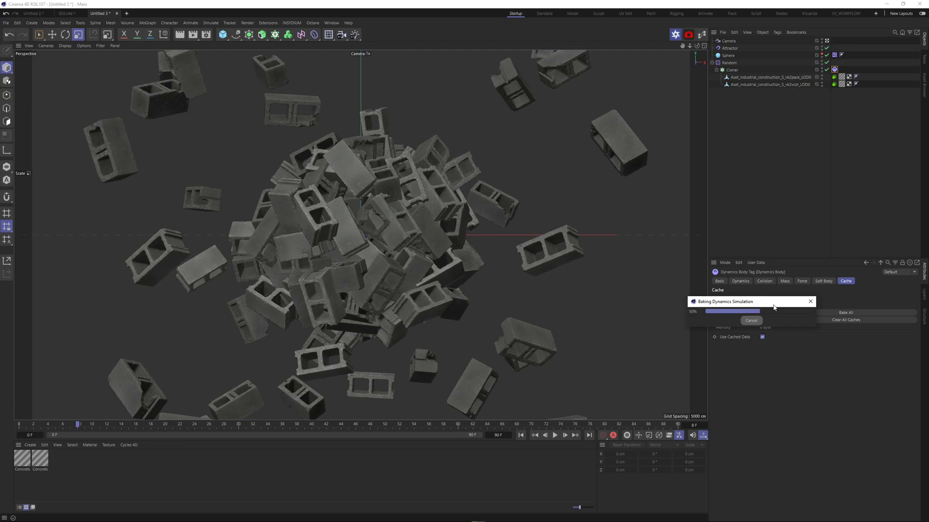
{"action": "left_click", "coordinate": [33, 426]}
{"action": "left_click_drag", "start_coordinate": [33, 428], "coordinate": [65, 432]}
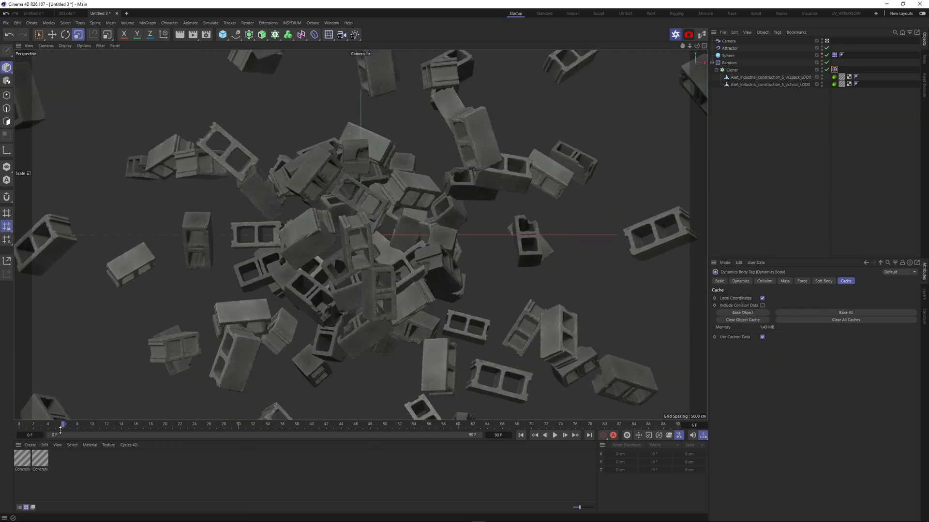
{"action": "left_click", "coordinate": [692, 134]}
{"action": "left_click_drag", "start_coordinate": [690, 45], "coordinate": [655, 45]}
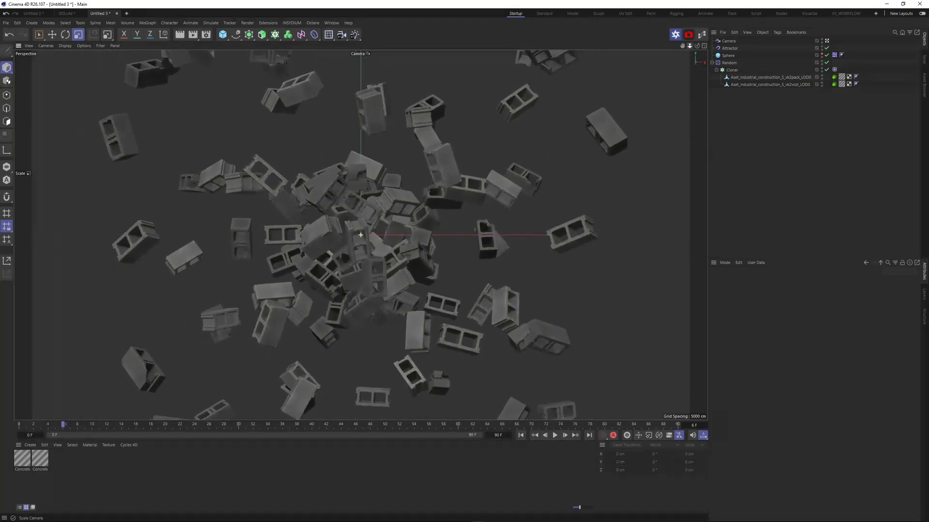
{"action": "scroll", "coordinate": [361, 235], "scroll_direction": "up", "scroll_amount": 5}
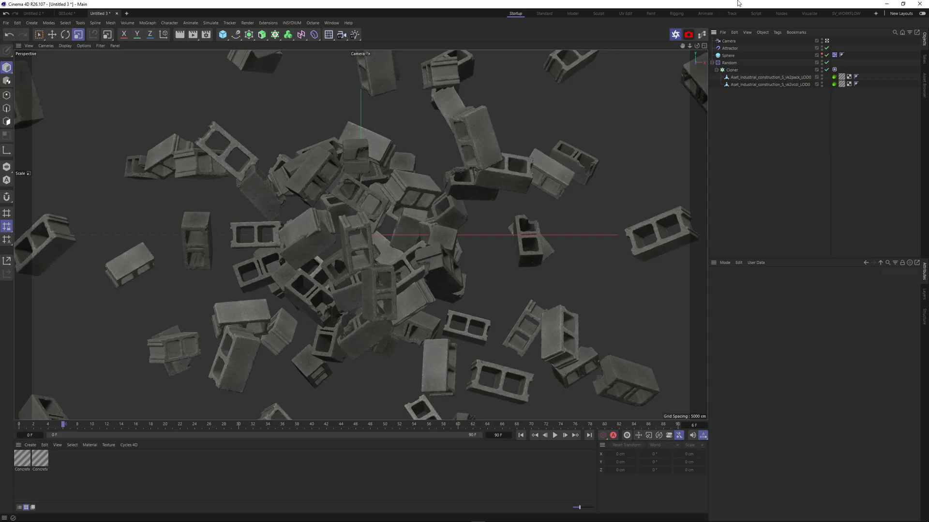
Hide the camera in the viewport and play the baked simulation from the default view
{"action": "left_click", "coordinate": [826, 41]}
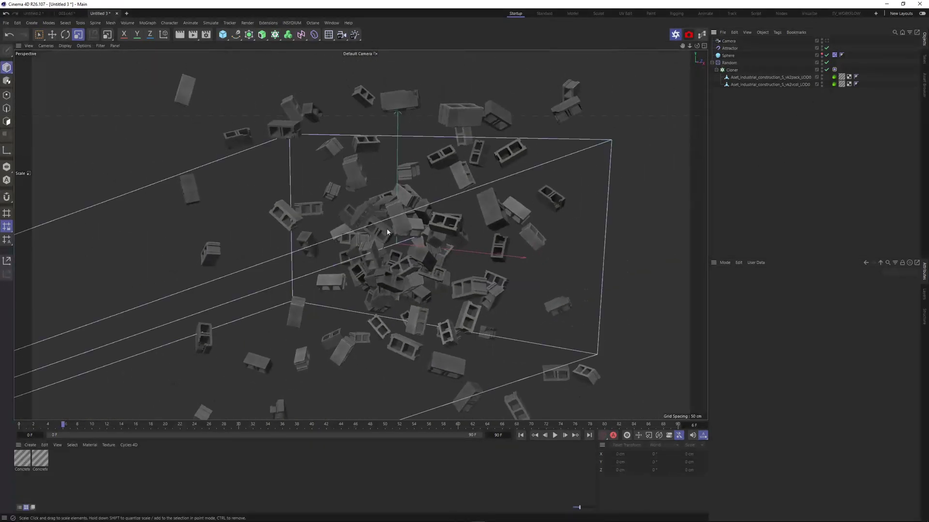
{"action": "scroll", "coordinate": [387, 232], "scroll_direction": "down", "scroll_amount": 5}
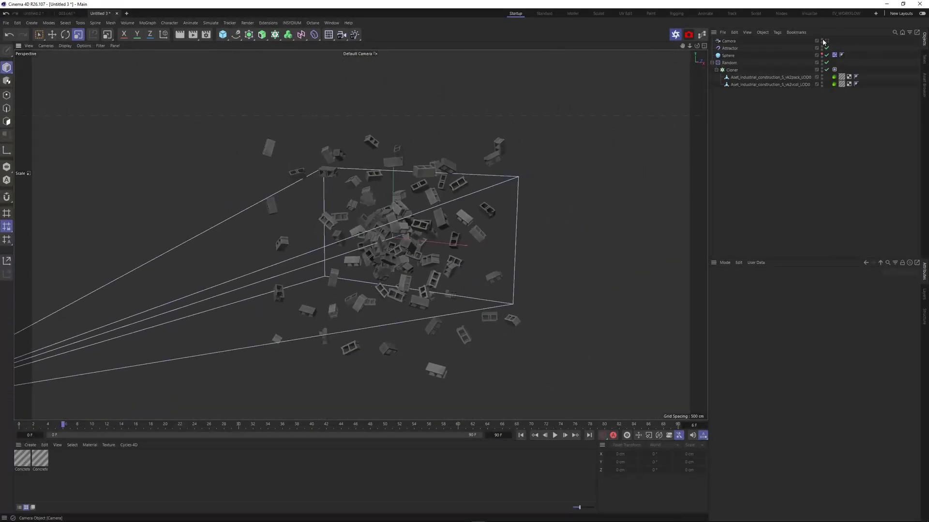
{"action": "left_click", "coordinate": [822, 40]}
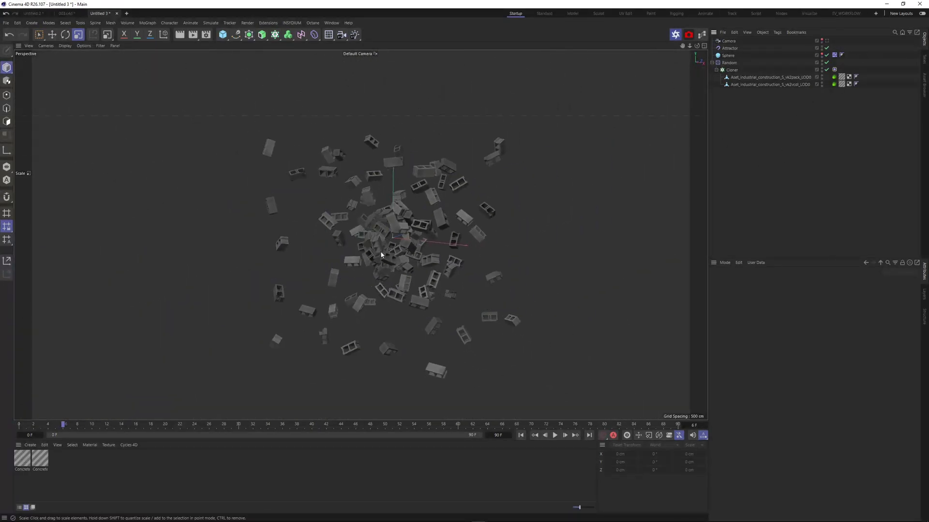
{"action": "left_click_drag", "start_coordinate": [380, 251], "coordinate": [387, 256], "text": "alt"}
{"action": "left_click", "coordinate": [555, 436]}
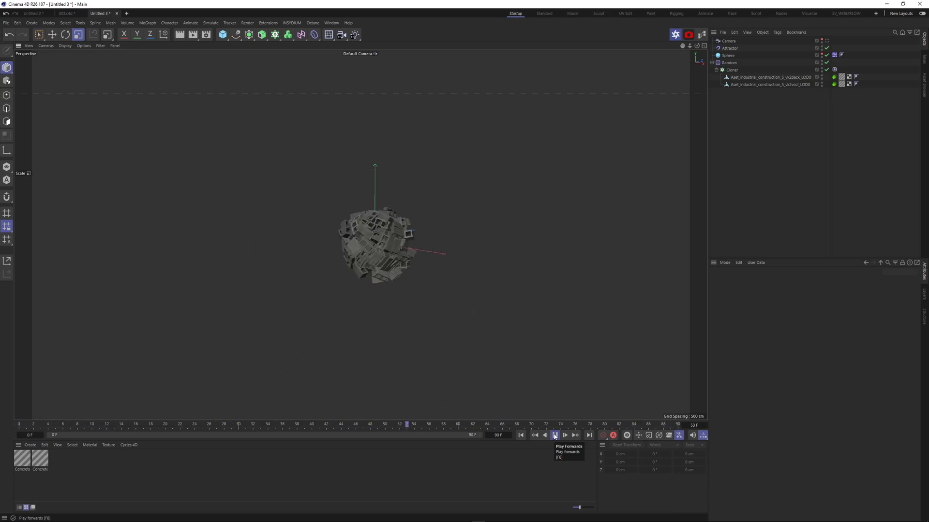
{"action": "left_click", "coordinate": [555, 435]}
Look through the camera again, dock the Octane Live Viewer beside the viewport, and start a live render
{"action": "left_click", "coordinate": [826, 41]}
{"action": "left_click", "coordinate": [675, 34]}
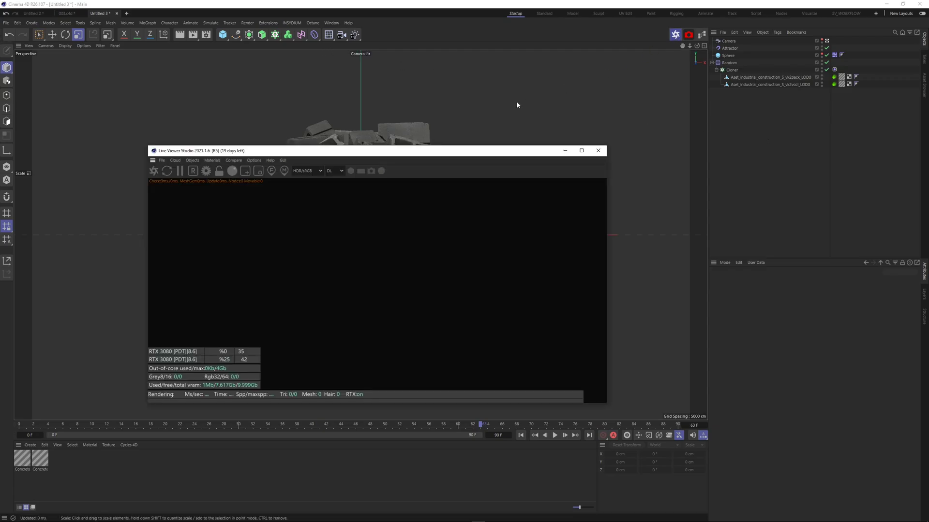
{"action": "left_click_drag", "start_coordinate": [153, 160], "coordinate": [17, 174]}
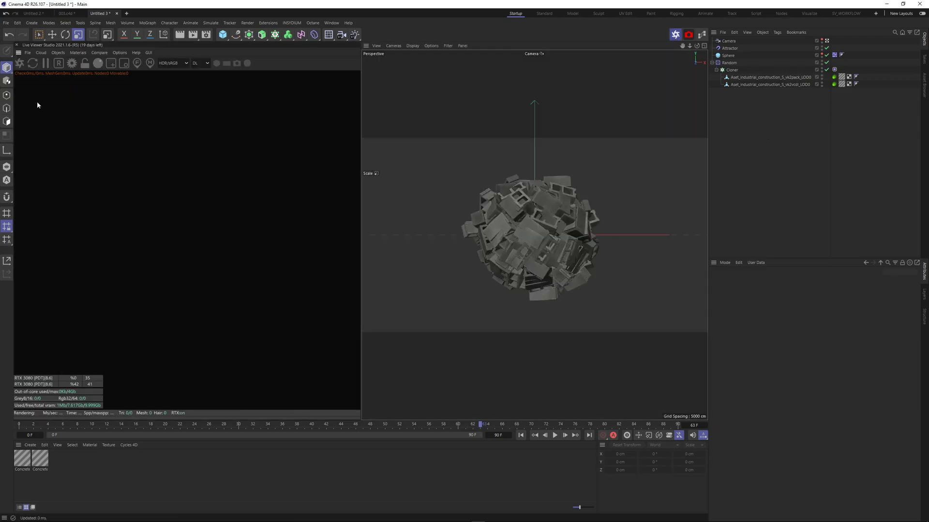
{"action": "left_click", "coordinate": [17, 63]}
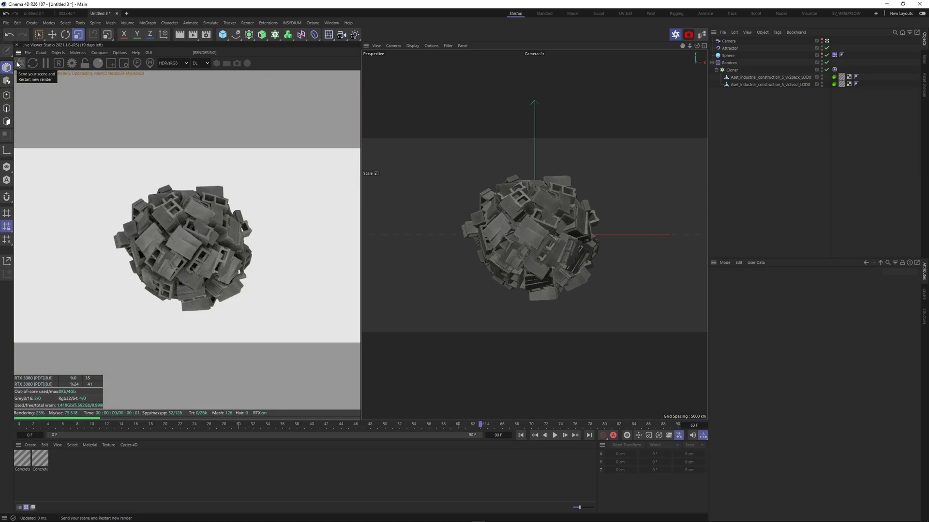
Set the render output resolution to 2560 by 1440 pixels
{"action": "left_click", "coordinate": [206, 34]}
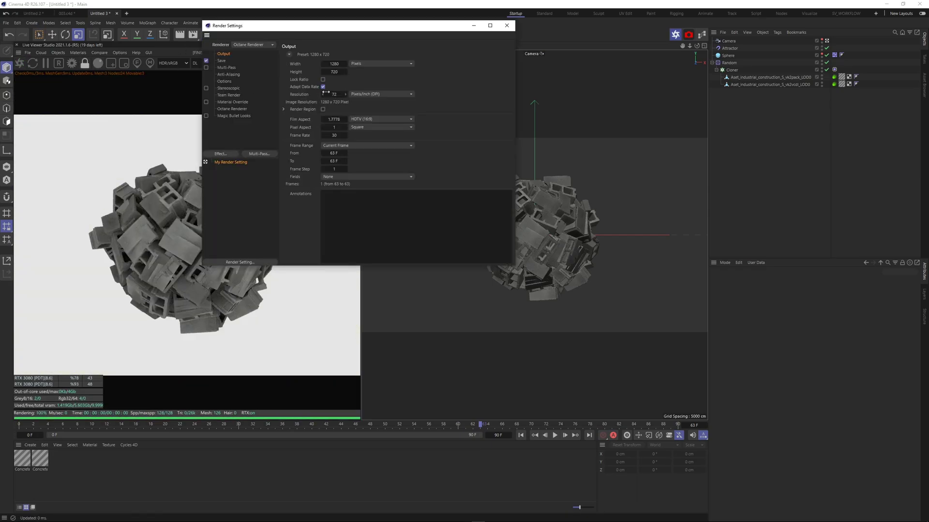
{"action": "left_click", "coordinate": [337, 63]}
{"action": "type", "text": "2560"}
{"action": "key", "text": "Tab"}
{"action": "type", "text": "1440"}
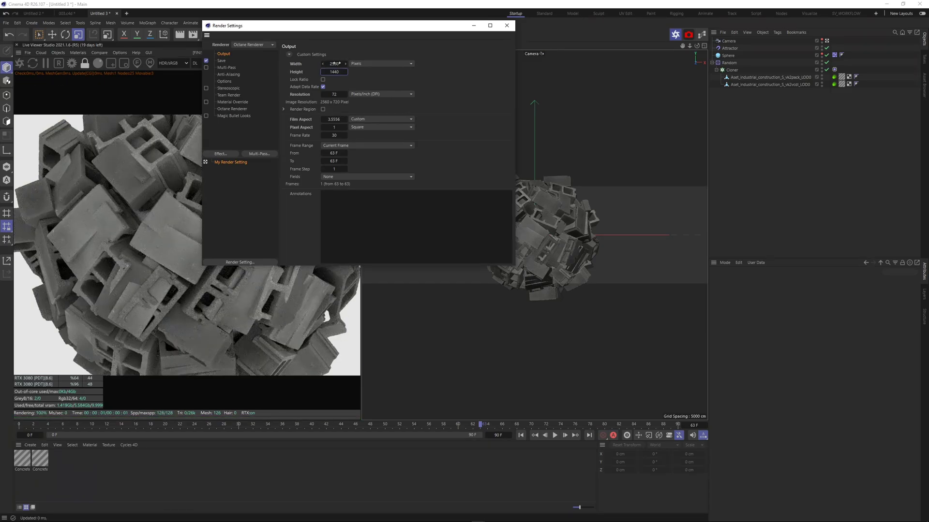
{"action": "key", "text": "Return"}
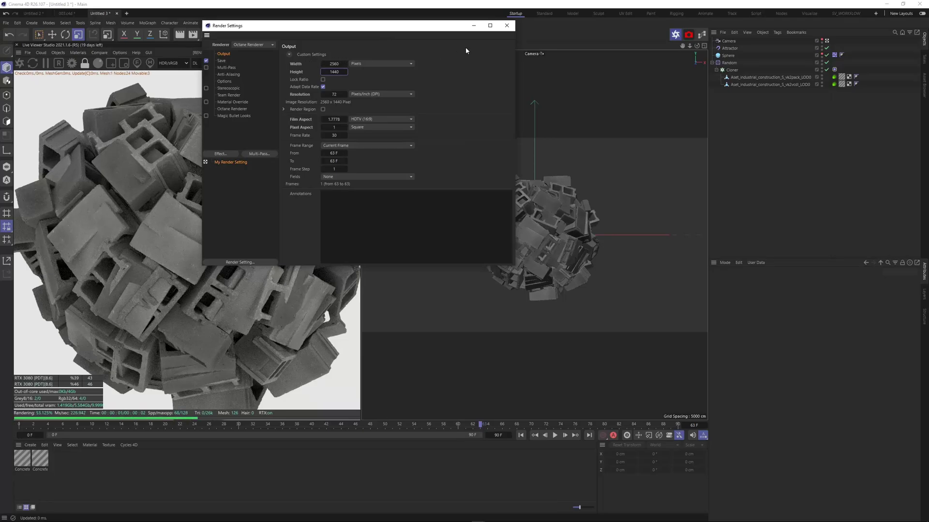
{"action": "left_click", "coordinate": [504, 27]}
Widen the Live Viewer and switch its render kernel from direct lighting to path tracing (PT)
{"action": "scroll", "coordinate": [332, 179], "scroll_direction": "down", "scroll_amount": 3}
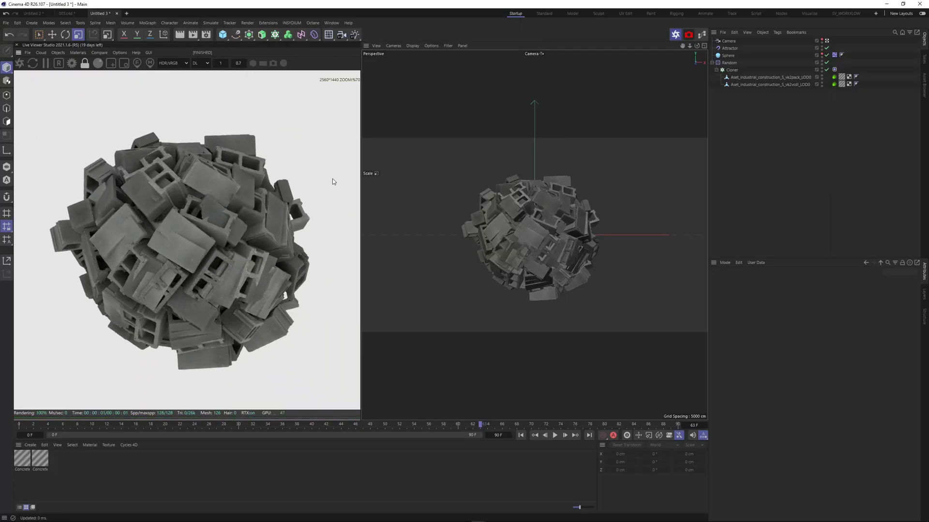
{"action": "left_click_drag", "start_coordinate": [361, 152], "coordinate": [409, 152]}
{"action": "scroll", "coordinate": [196, 71], "scroll_direction": "down", "scroll_amount": 2}
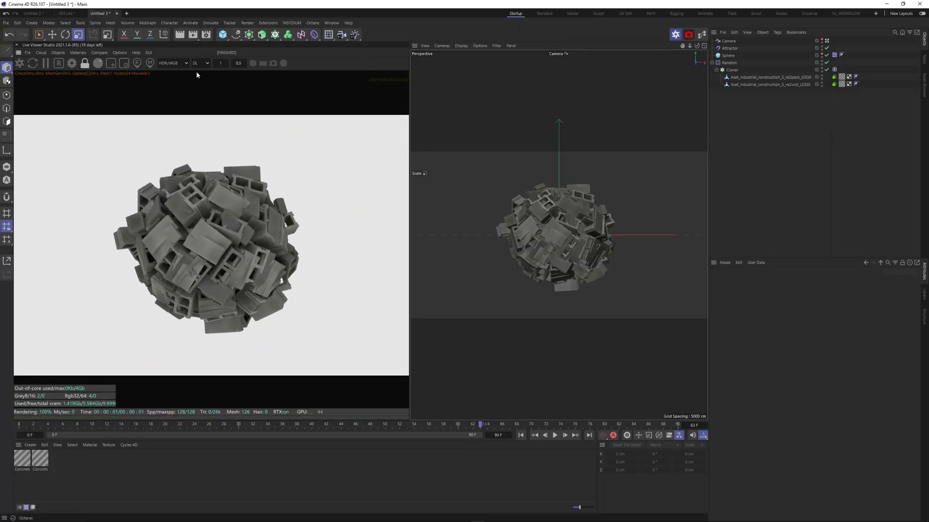
{"action": "left_click", "coordinate": [208, 64]}
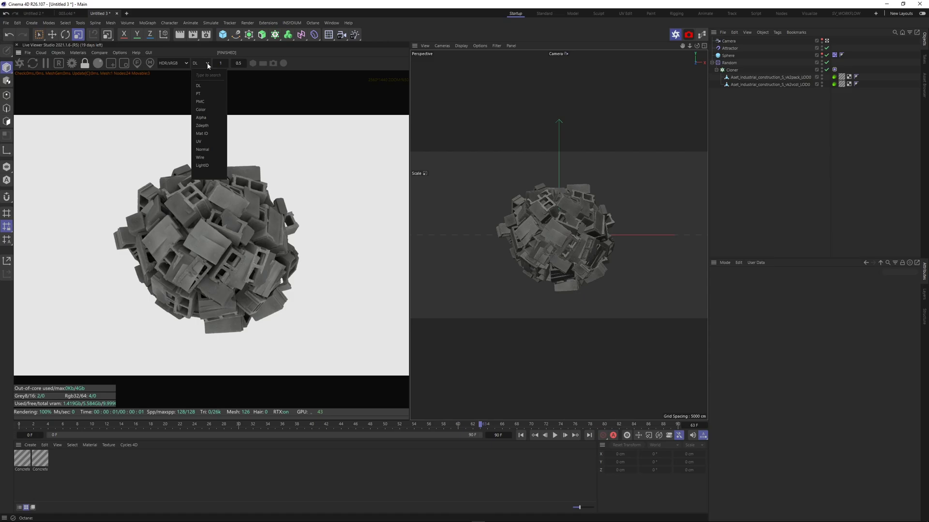
{"action": "left_click", "coordinate": [207, 93]}
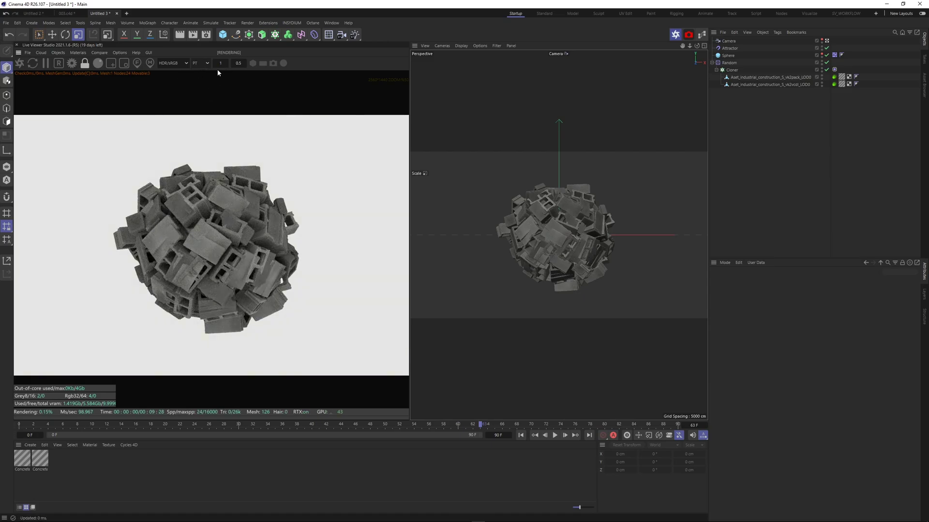
Add an Octane texture environment and set its RgbSpectrum colour to black
{"action": "left_click", "coordinate": [57, 52]}
{"action": "left_click", "coordinate": [65, 80]}
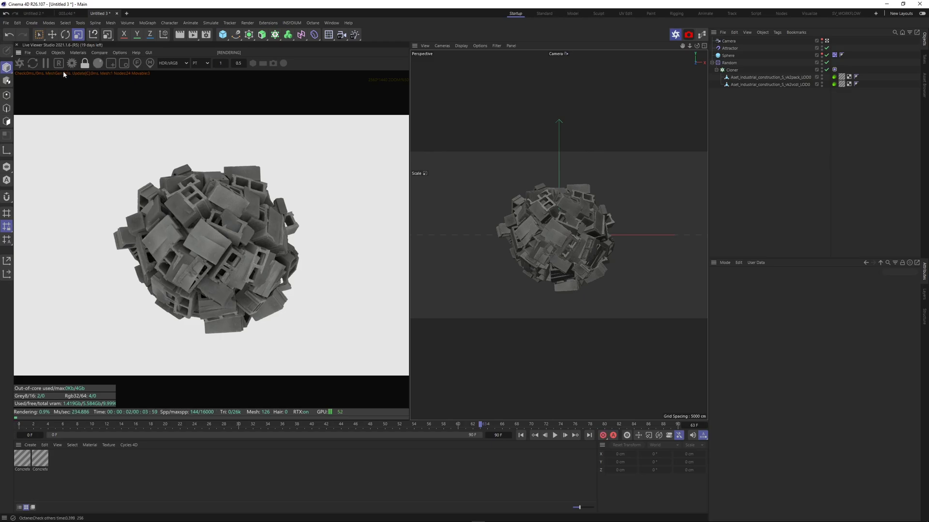
{"action": "left_click", "coordinate": [751, 329]}
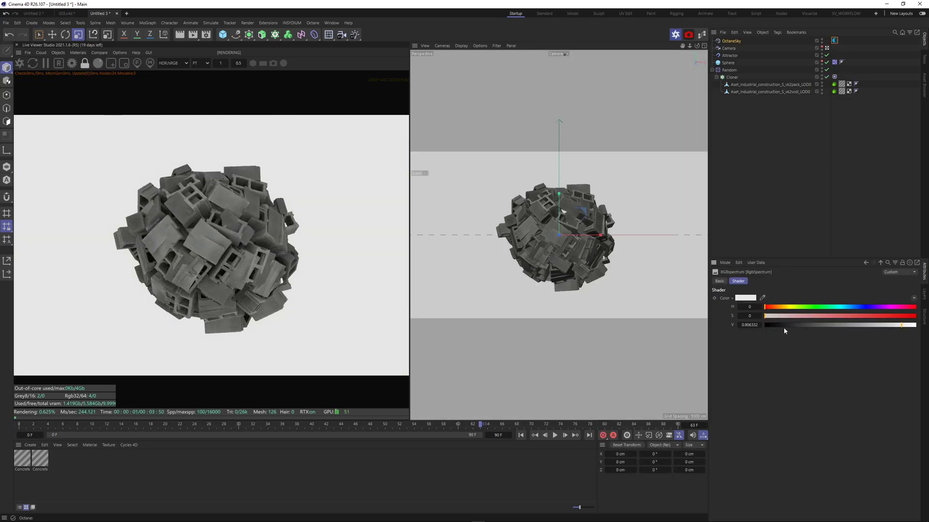
{"action": "left_click_drag", "start_coordinate": [784, 328], "coordinate": [643, 357]}
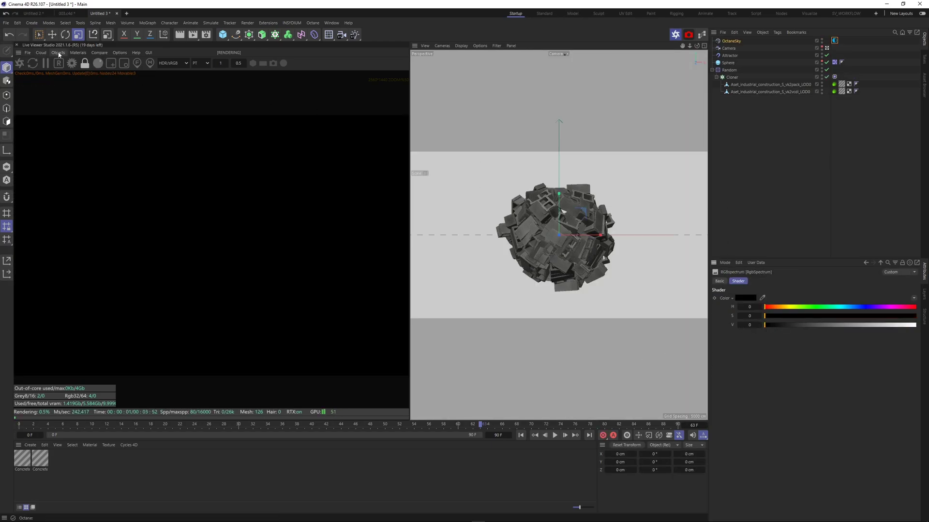
Add a second Octane texture environment and tint its colour warm off-white, with H about 0.098, S about 0.06 and V about 0.84
{"action": "left_click", "coordinate": [58, 53]}
{"action": "left_click", "coordinate": [67, 71]}
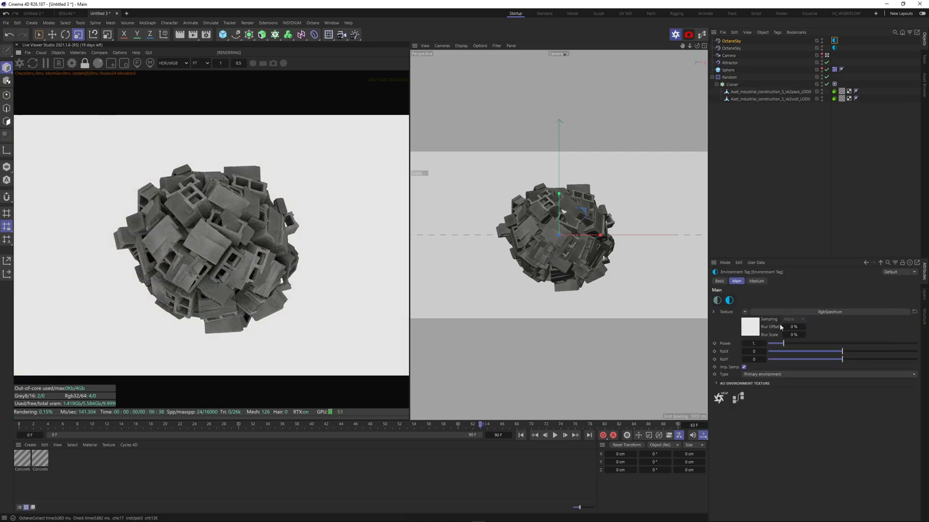
{"action": "left_click", "coordinate": [757, 329]}
{"action": "left_click_drag", "start_coordinate": [767, 327], "coordinate": [793, 309]}
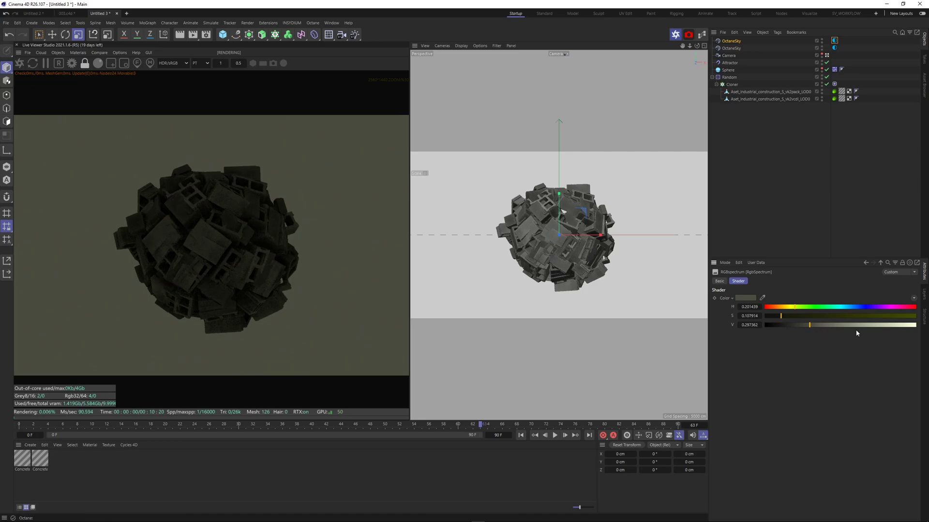
{"action": "left_click_drag", "start_coordinate": [857, 325], "coordinate": [900, 325]}
{"action": "mouse_move", "coordinate": [794, 307]}
{"action": "left_mouse_down"}
{"action": "mouse_move", "coordinate": [774, 316]}
{"action": "mouse_move", "coordinate": [779, 308]}
{"action": "left_mouse_up"}
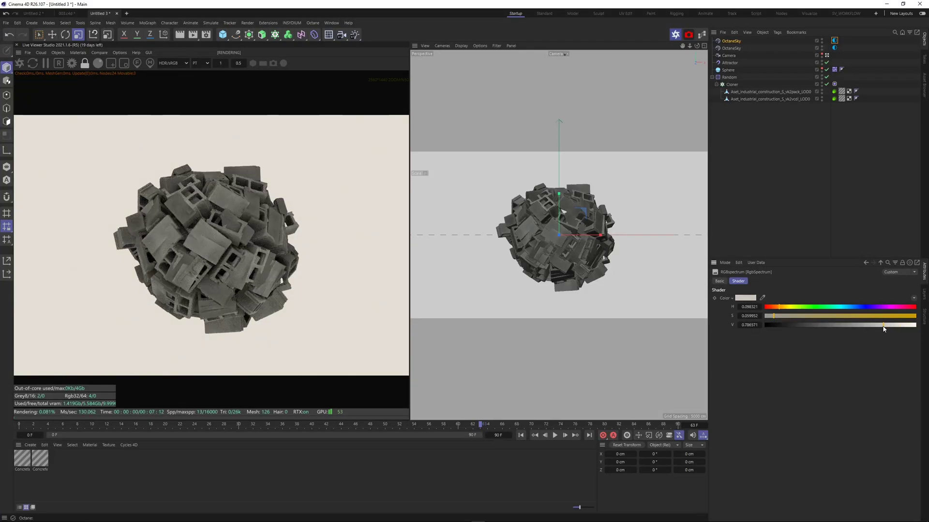
{"action": "left_click_drag", "start_coordinate": [900, 325], "coordinate": [891, 325]}
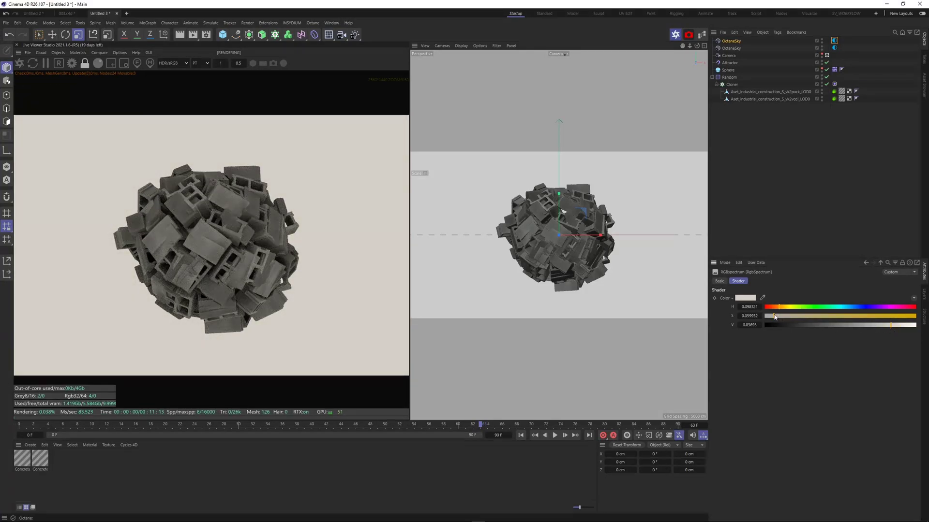
{"action": "left_click", "coordinate": [839, 203]}
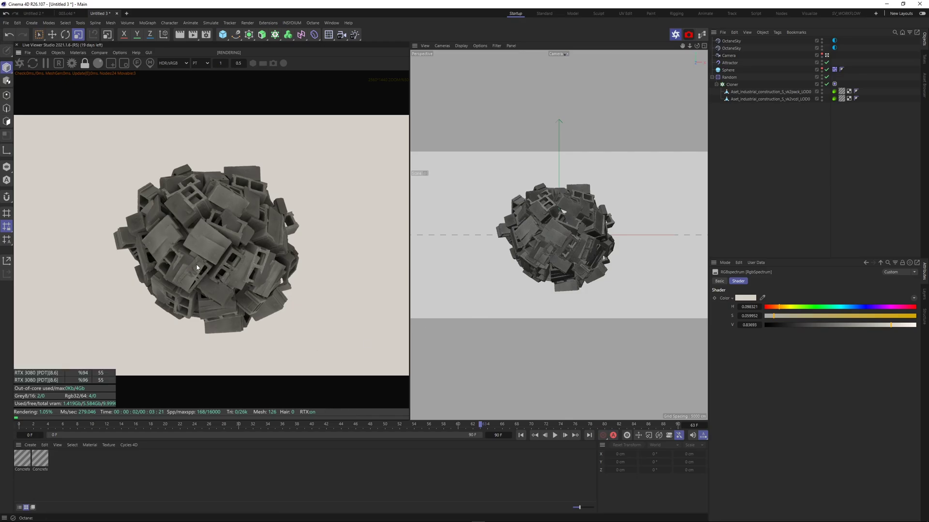
Hide the central Sphere from the render and move the timeline to frame 7
{"action": "scroll", "coordinate": [255, 280], "scroll_direction": "up", "scroll_amount": 4}
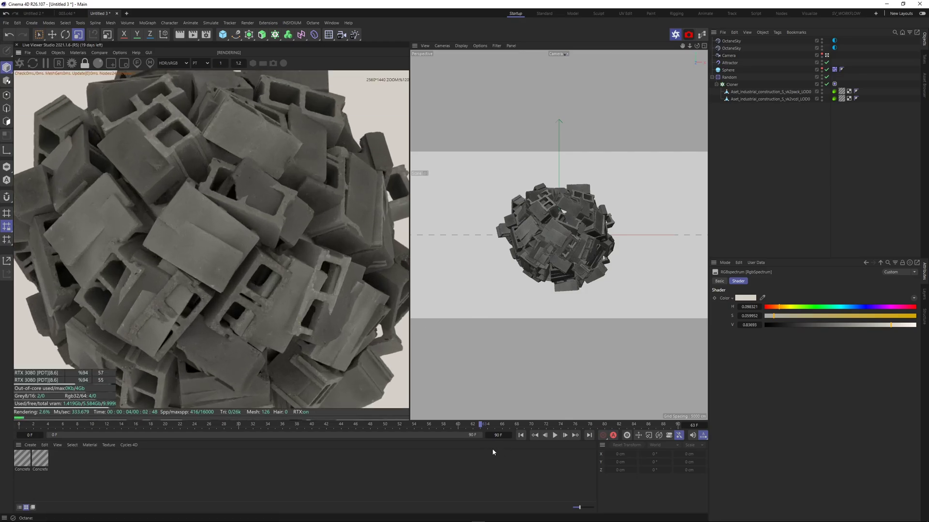
{"action": "left_click", "coordinate": [67, 427]}
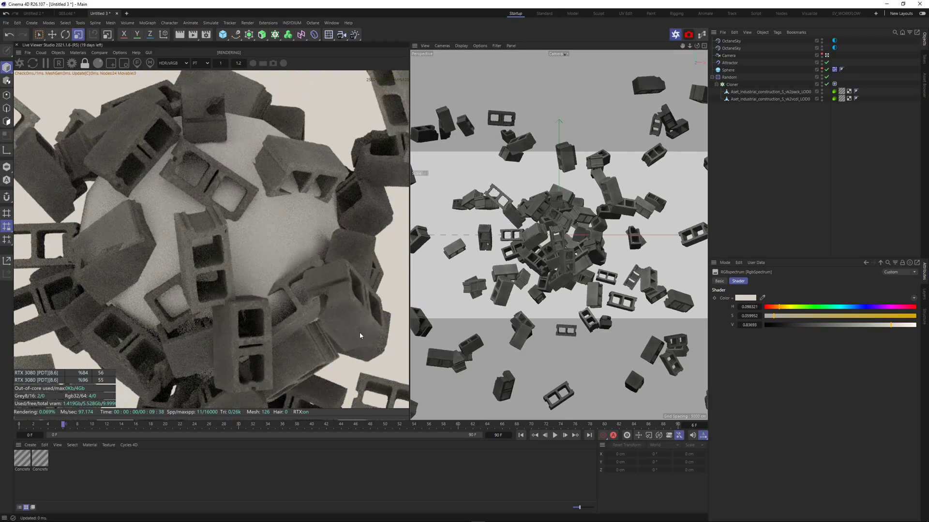
{"action": "left_click", "coordinate": [822, 72]}
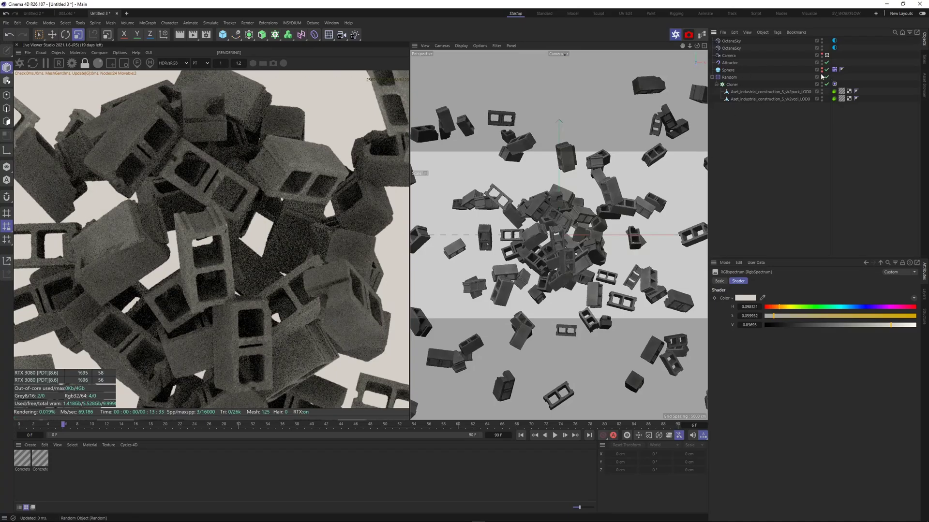
{"action": "left_click", "coordinate": [70, 425]}
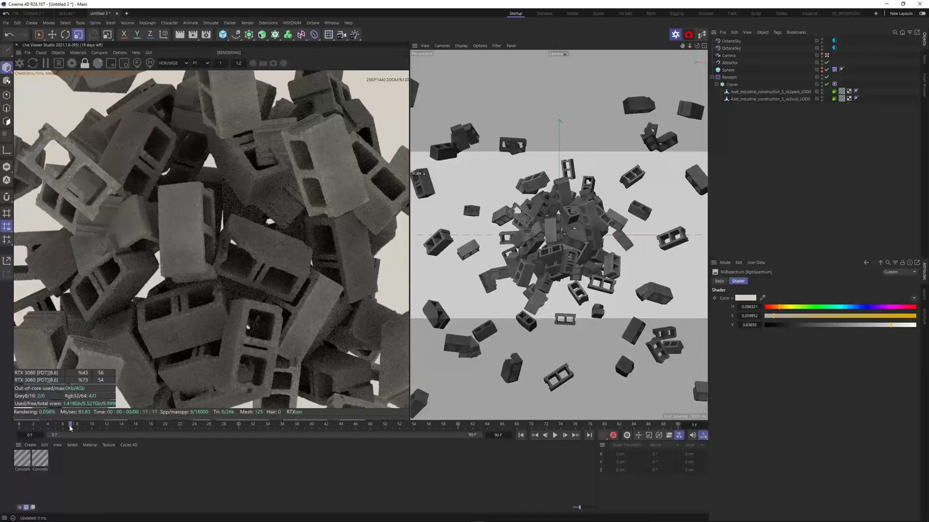
{"action": "scroll", "coordinate": [238, 284], "scroll_direction": "down", "scroll_amount": 5}
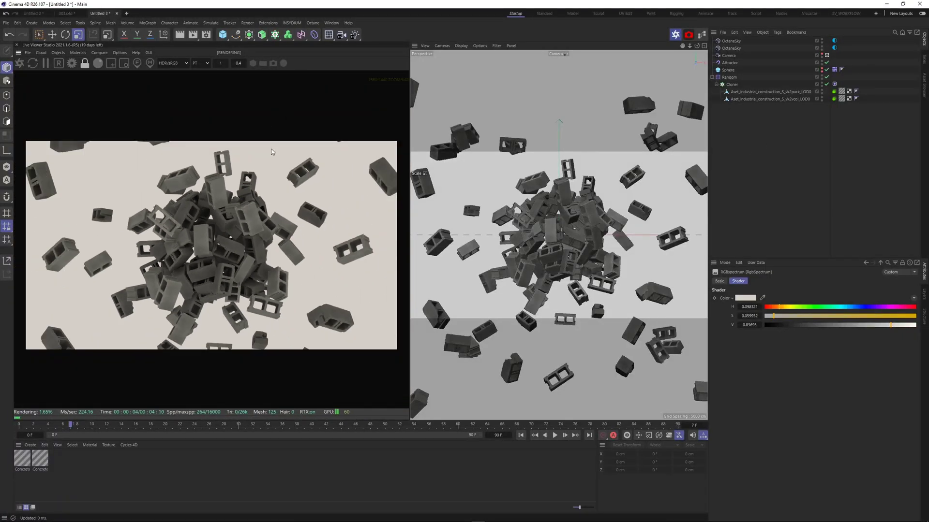
Add an Octane area light and give it a Target tag
{"action": "left_click", "coordinate": [56, 54]}
{"action": "mouse_move", "coordinate": [77, 86]}
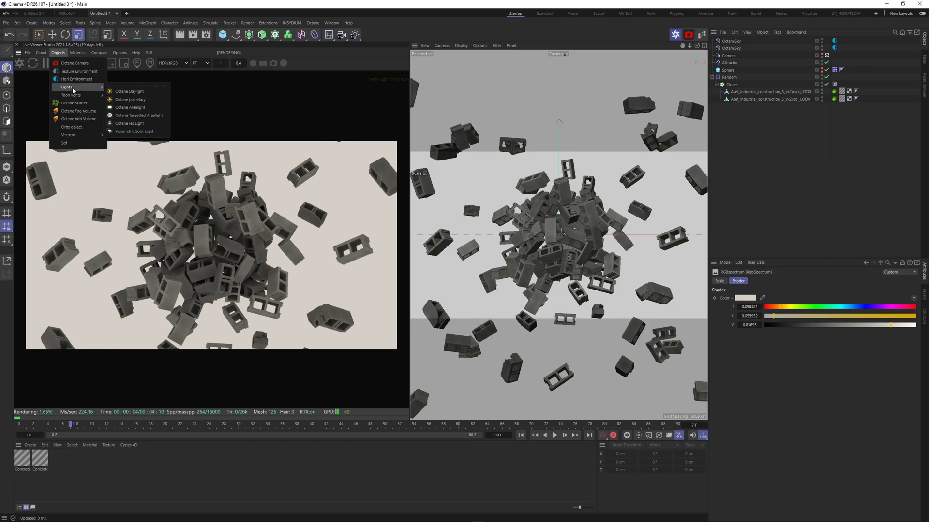
{"action": "left_click", "coordinate": [139, 111]}
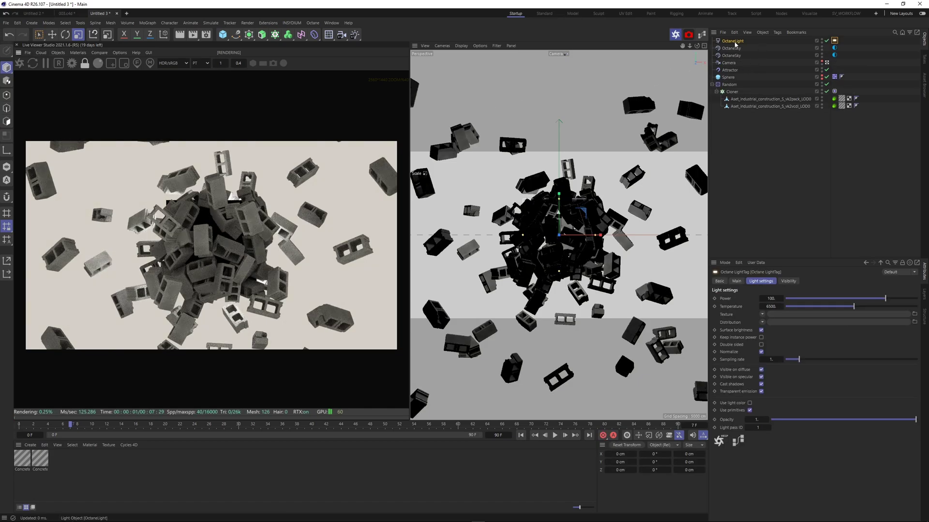
{"action": "right_click", "coordinate": [735, 43]}
{"action": "mouse_move", "coordinate": [757, 62]}
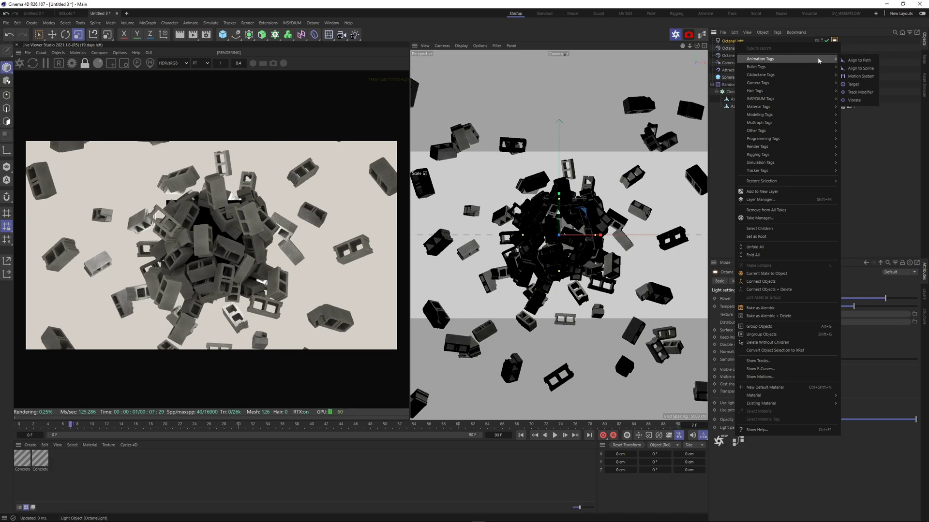
{"action": "left_click", "coordinate": [854, 84]}
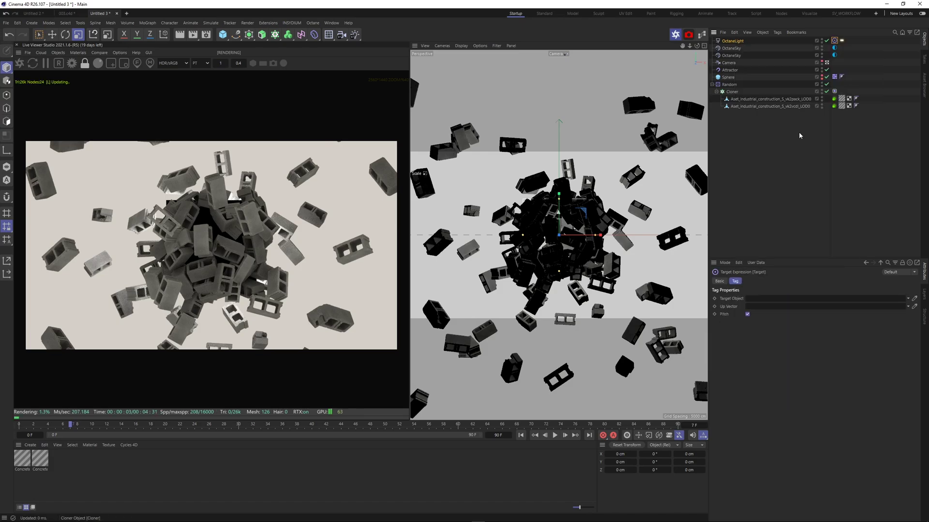
Assign the Sphere as the target object of the area light's Target tag
{"action": "left_click", "coordinate": [732, 92]}
{"action": "left_click", "coordinate": [914, 299]}
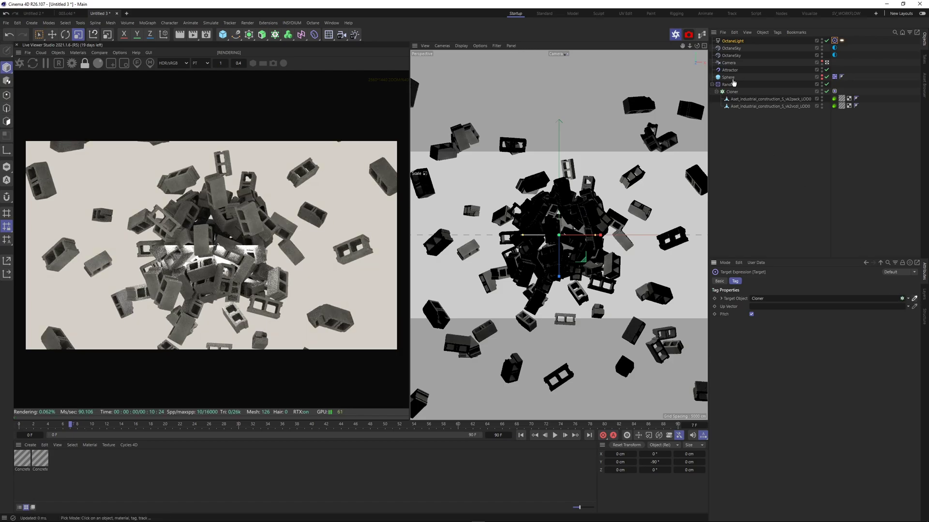
{"action": "left_click", "coordinate": [732, 78]}
Take the viewport out of the scene camera and show a default perspective projection
{"action": "key", "text": "F2"}
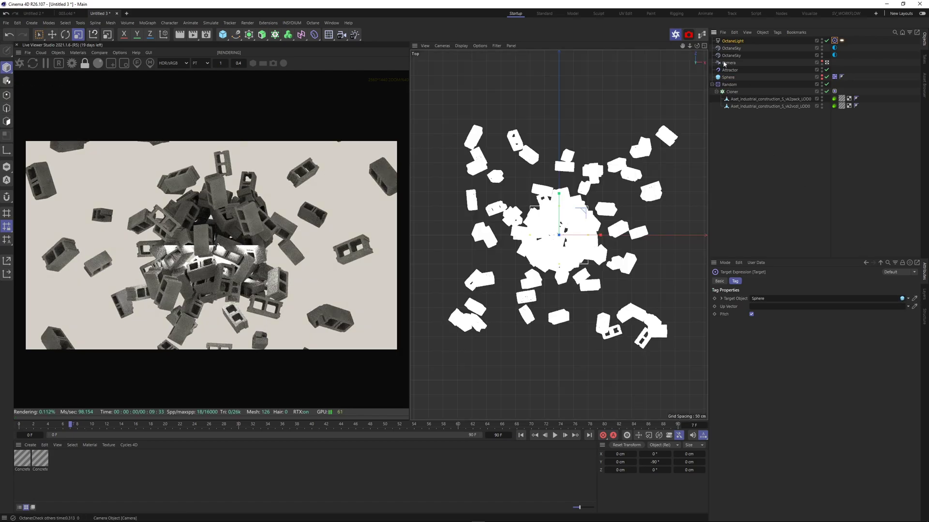
{"action": "left_click", "coordinate": [441, 47]}
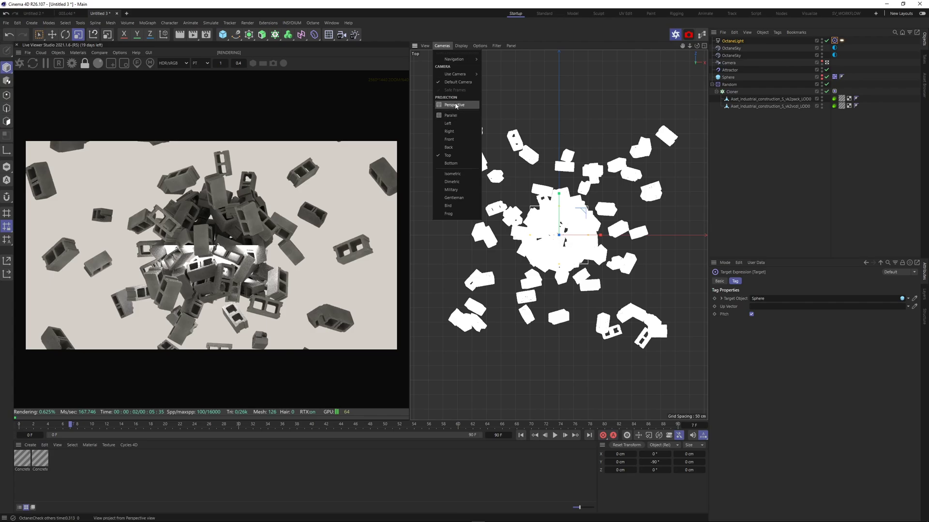
{"action": "left_click", "coordinate": [455, 102]}
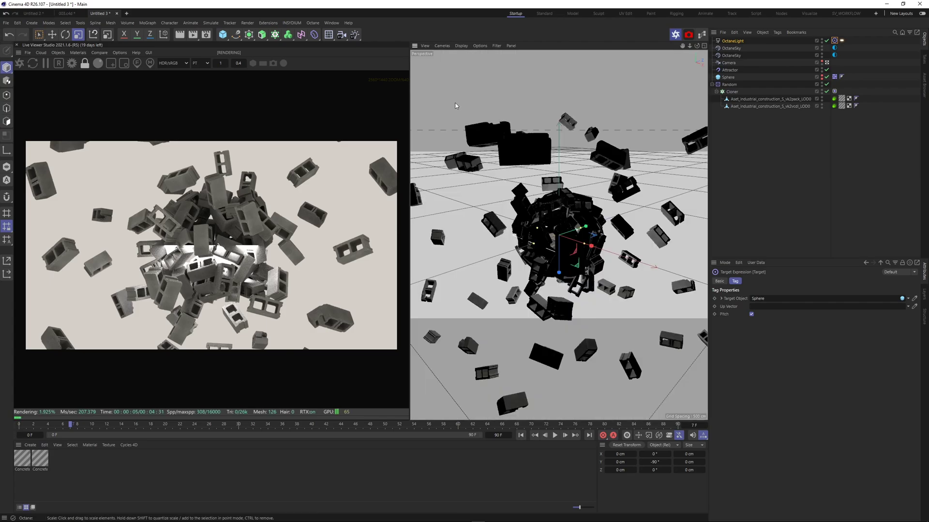
Turn off the workplane display and hide the OctaneSky objects in the viewport
{"action": "left_click", "coordinate": [496, 46]}
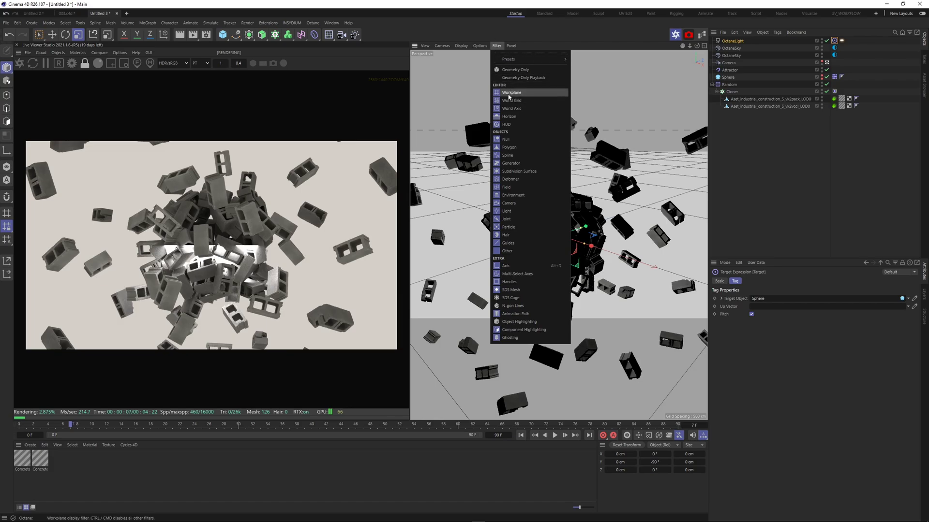
{"action": "left_click", "coordinate": [509, 94]}
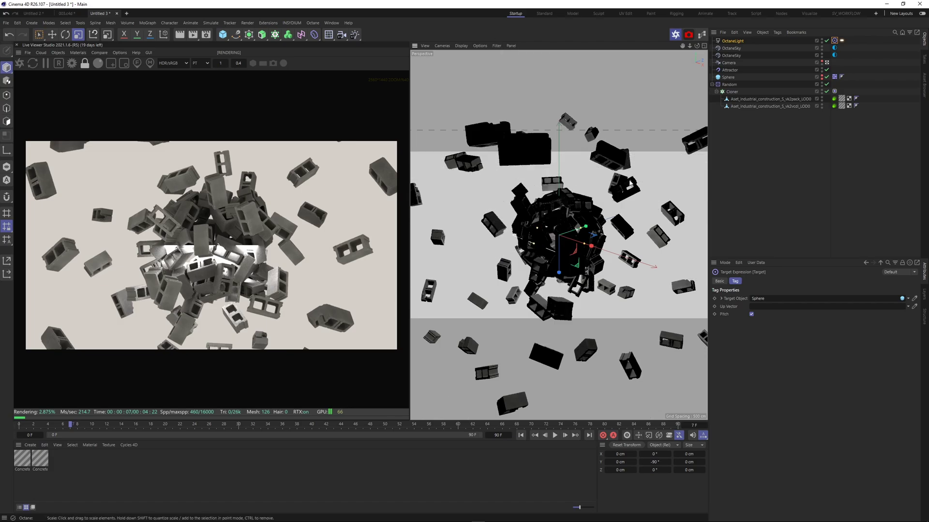
{"action": "left_click", "coordinate": [822, 48]}
{"action": "left_click", "coordinate": [769, 187]}
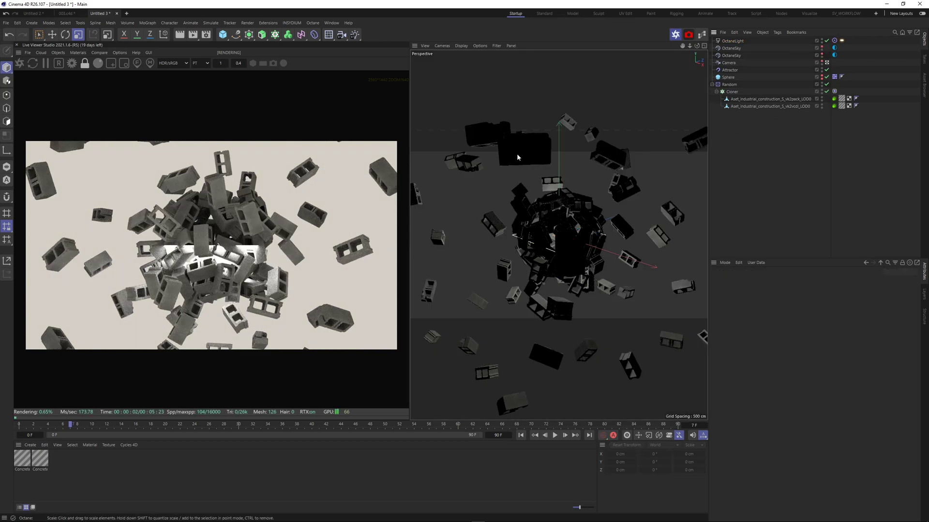
Move the OctaneLight about 567 cm along the X axis, out to one side of the block cluster
{"action": "scroll", "coordinate": [579, 237], "scroll_direction": "down", "scroll_amount": 5}
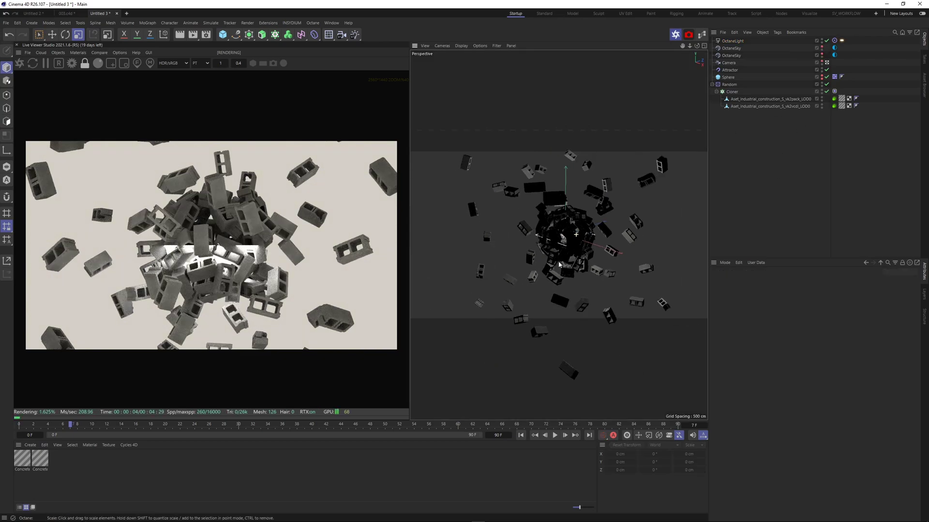
{"action": "middle_click_drag", "start_coordinate": [579, 237], "coordinate": [552, 241], "text": "alt"}
{"action": "scroll", "coordinate": [555, 249], "scroll_direction": "up", "scroll_amount": 3}
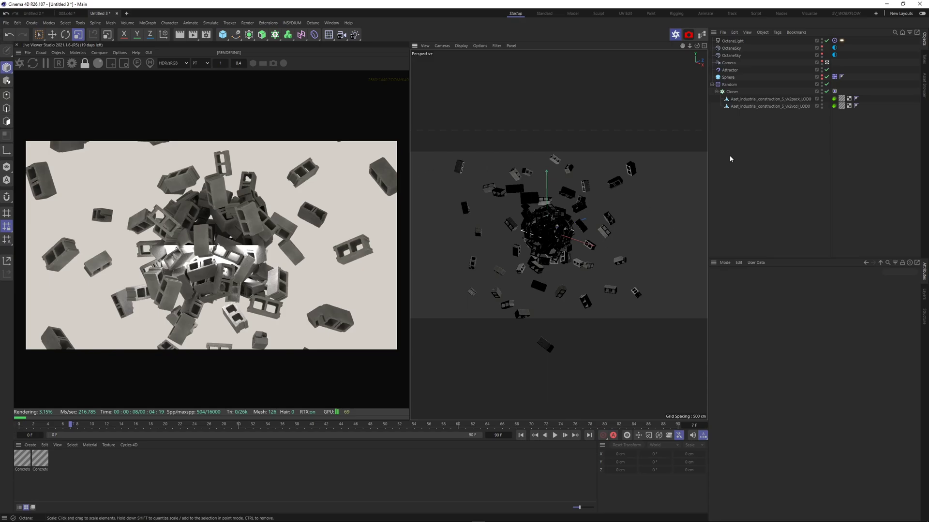
{"action": "left_click", "coordinate": [734, 41]}
{"action": "key", "text": "e"}
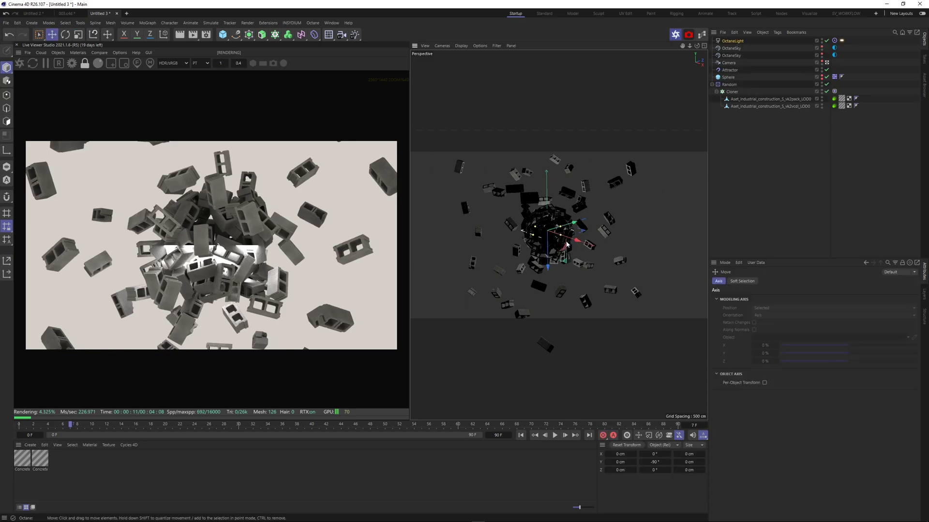
{"action": "left_click_drag", "start_coordinate": [581, 236], "coordinate": [679, 278]}
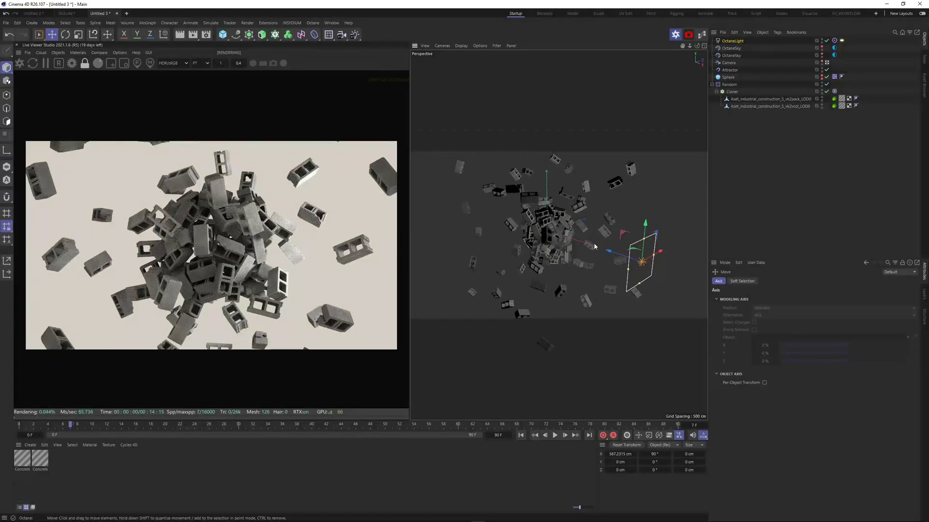
Move the OctaneLight directly in front of the block cluster, to about X -30 cm, Y -13 cm, Z -259 cm
{"action": "middle_click_drag", "start_coordinate": [676, 257], "coordinate": [557, 234], "text": "alt"}
{"action": "left_click_drag", "start_coordinate": [486, 237], "coordinate": [491, 301]}
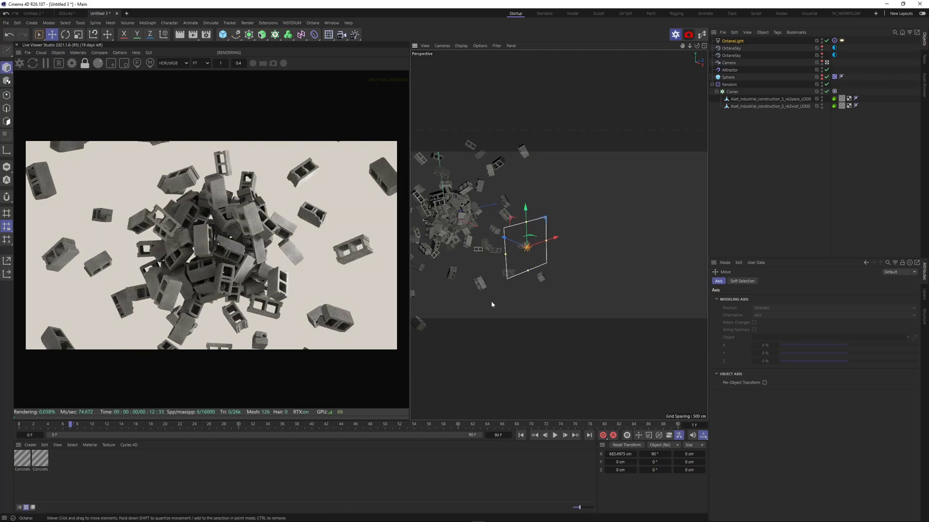
{"action": "middle_click_drag", "start_coordinate": [466, 213], "coordinate": [608, 217], "text": "alt"}
{"action": "scroll", "coordinate": [609, 218], "scroll_direction": "down", "scroll_amount": 3}
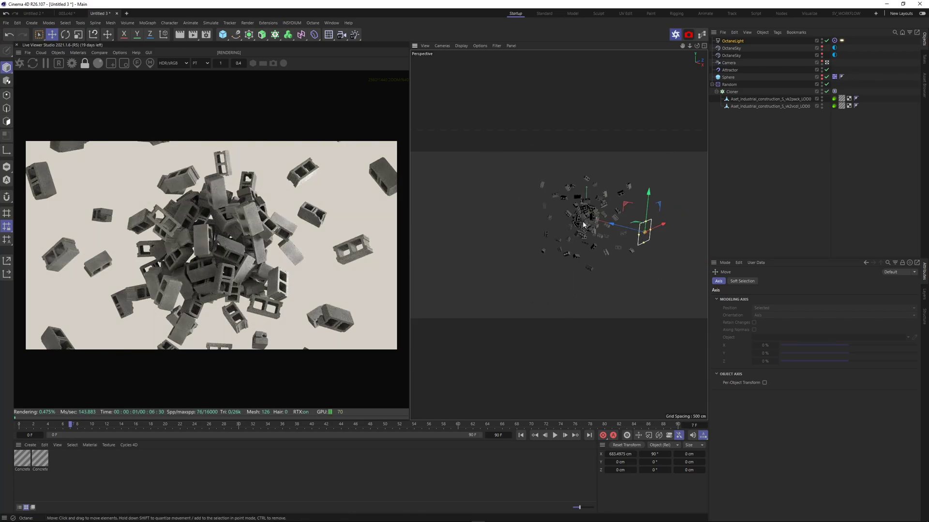
{"action": "left_click_drag", "start_coordinate": [666, 228], "coordinate": [590, 241]}
{"action": "key", "text": "w"}
Turn off Camera visibility in the OctaneLight's Octane LightTag
{"action": "left_click", "coordinate": [842, 40]}
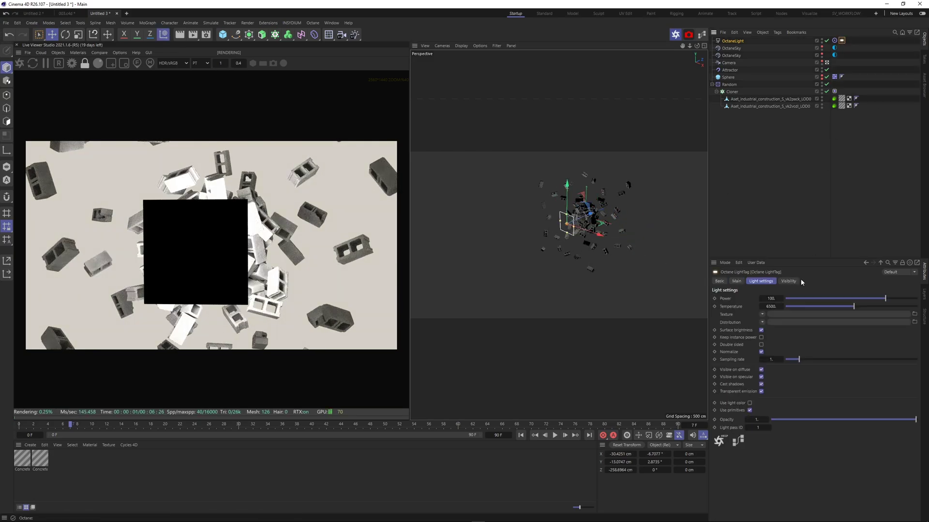
{"action": "left_click", "coordinate": [788, 281]}
{"action": "left_click", "coordinate": [840, 205]}
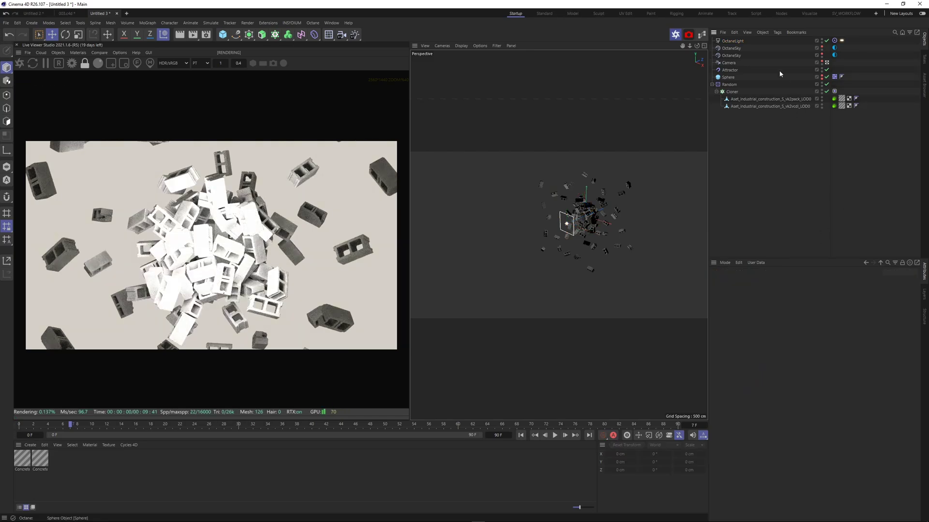
Pull the OctaneLight back from the blocks and swing it out beside the cluster, to about X 686 cm, Z 61 cm
{"action": "left_click", "coordinate": [734, 41]}
{"action": "left_click_drag", "start_coordinate": [593, 219], "coordinate": [554, 257]}
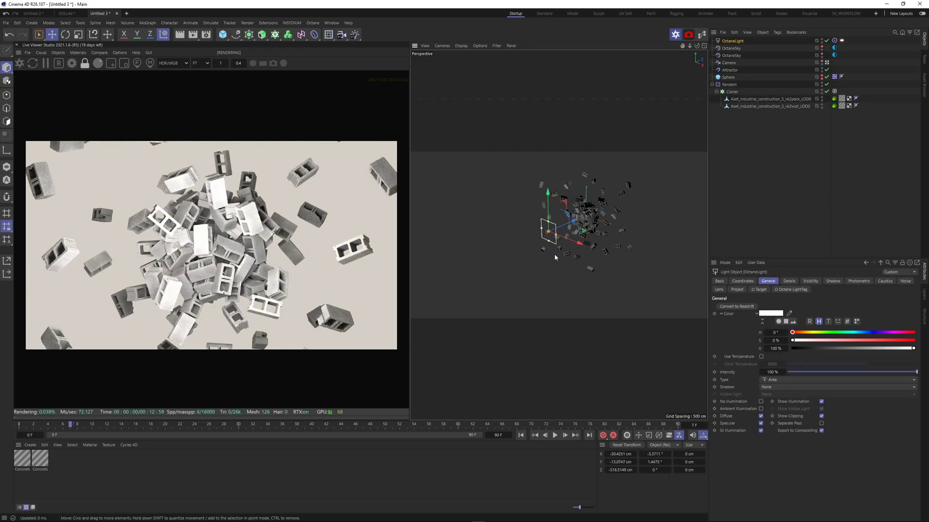
{"action": "middle_click_drag", "start_coordinate": [556, 240], "coordinate": [509, 259], "text": "alt"}
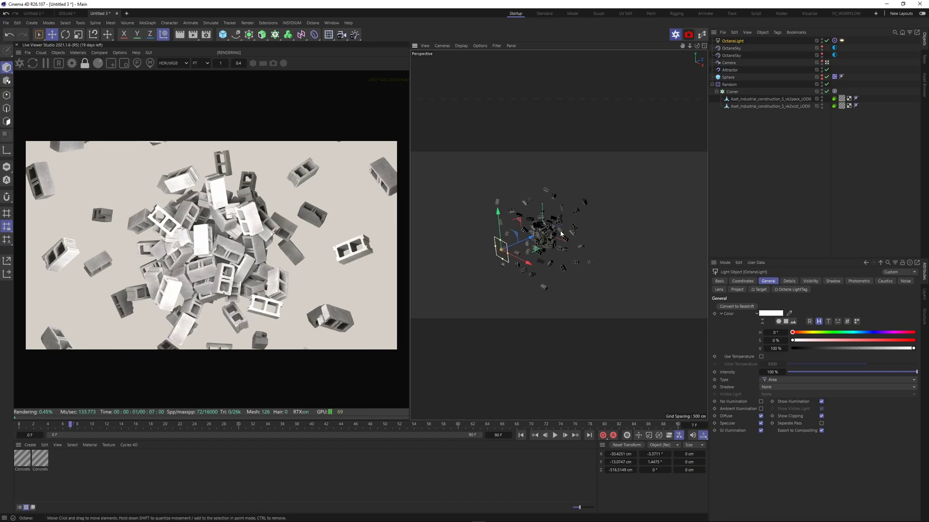
{"action": "left_click_drag", "start_coordinate": [521, 245], "coordinate": [622, 244]}
{"action": "middle_click_drag", "start_coordinate": [600, 242], "coordinate": [534, 253], "text": "alt"}
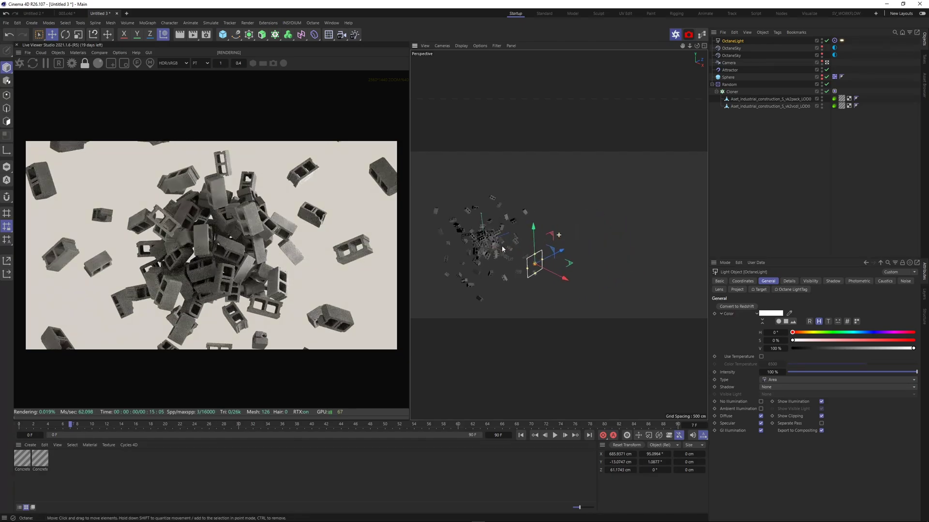
Duplicate the OctaneLight and place the copy behind the block cluster at about X 145 cm, Z 872 cm
{"action": "right_click_drag", "start_coordinate": [534, 252], "coordinate": [576, 283], "text": "alt"}
{"action": "left_click_drag", "start_coordinate": [583, 291], "coordinate": [584, 224]}
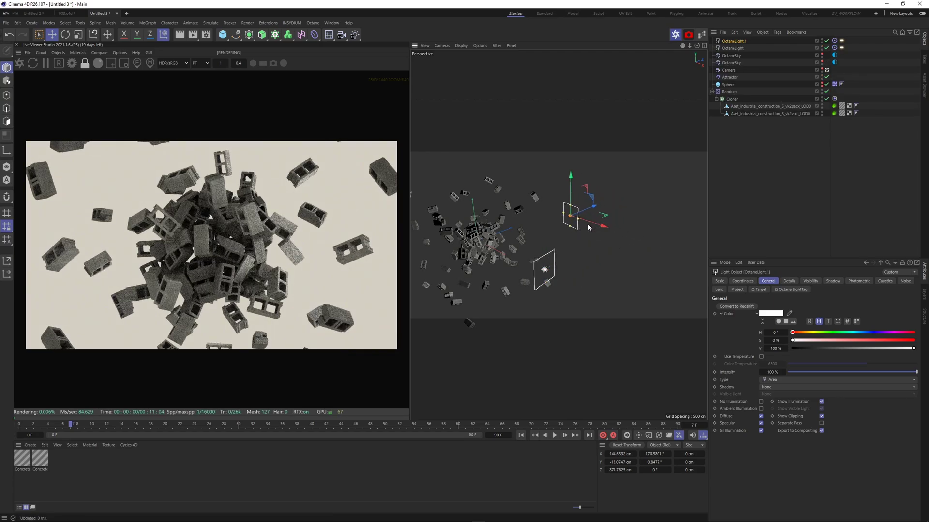
Turn on Camera visibility for OctaneLight.1 and shift that light sideways to about X 304 cm
{"action": "left_click", "coordinate": [841, 47]}
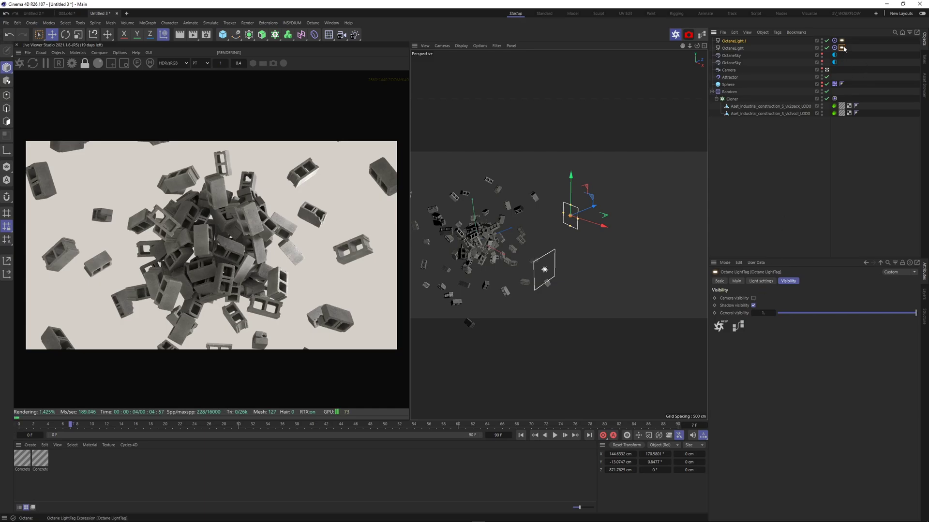
{"action": "left_click", "coordinate": [753, 299]}
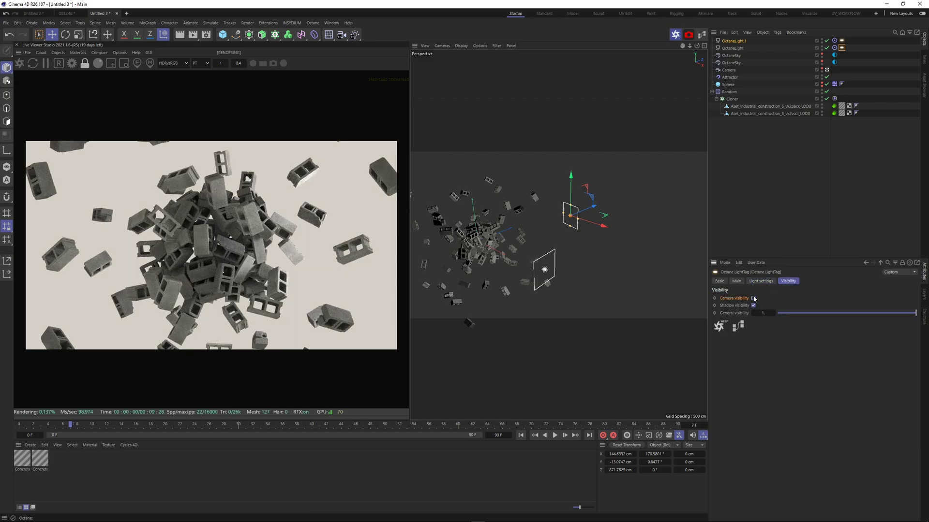
{"action": "left_click", "coordinate": [842, 41]}
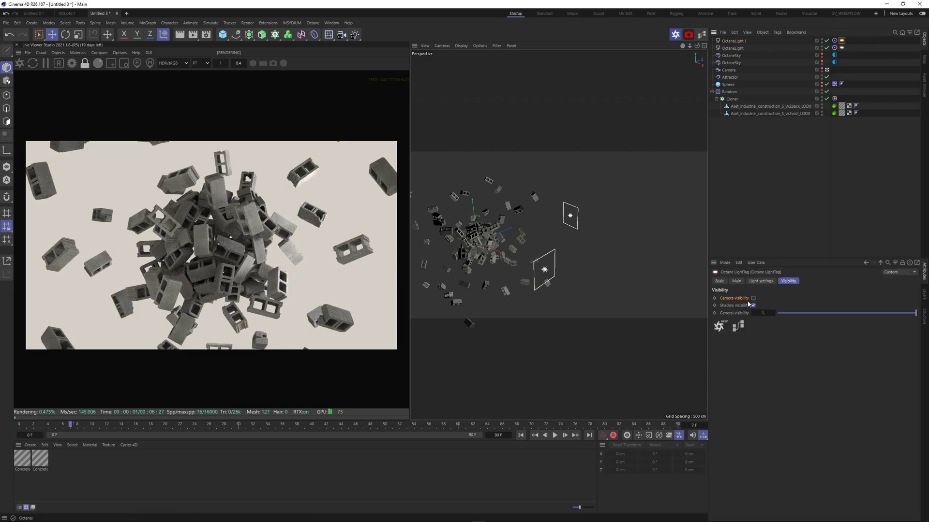
{"action": "left_click", "coordinate": [733, 41]}
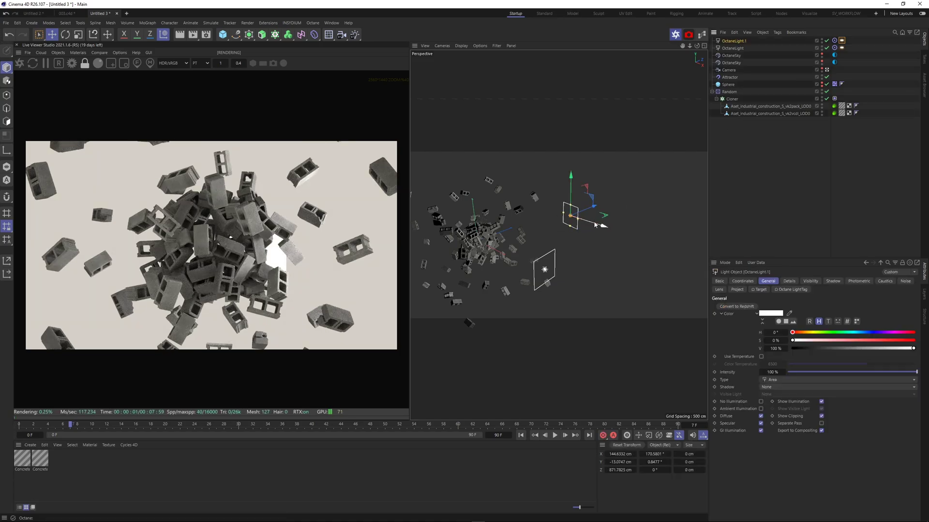
{"action": "left_click_drag", "start_coordinate": [597, 225], "coordinate": [612, 230]}
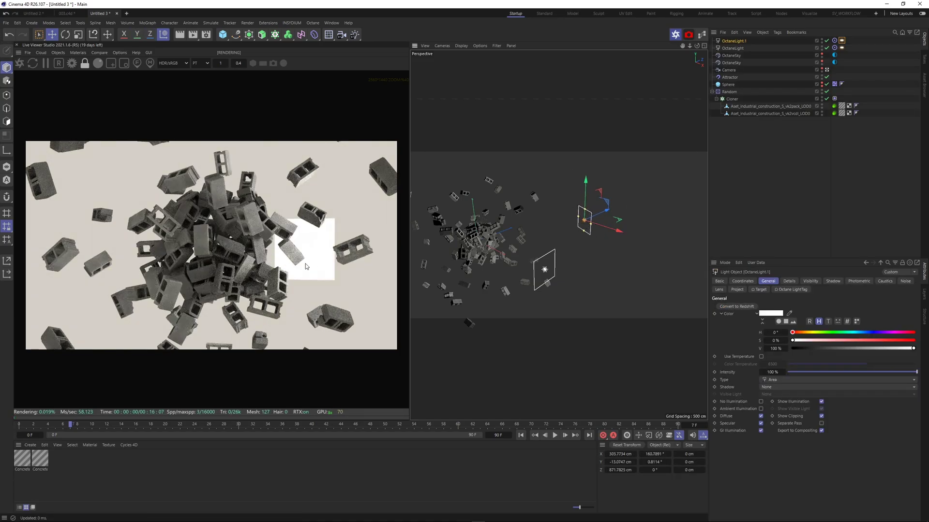
Turn off Camera visibility for OctaneLight.1 and bring both lights closer to the blocks, with OctaneLight at about X 543 cm, Y 31 cm
{"action": "left_click", "coordinate": [842, 41]}
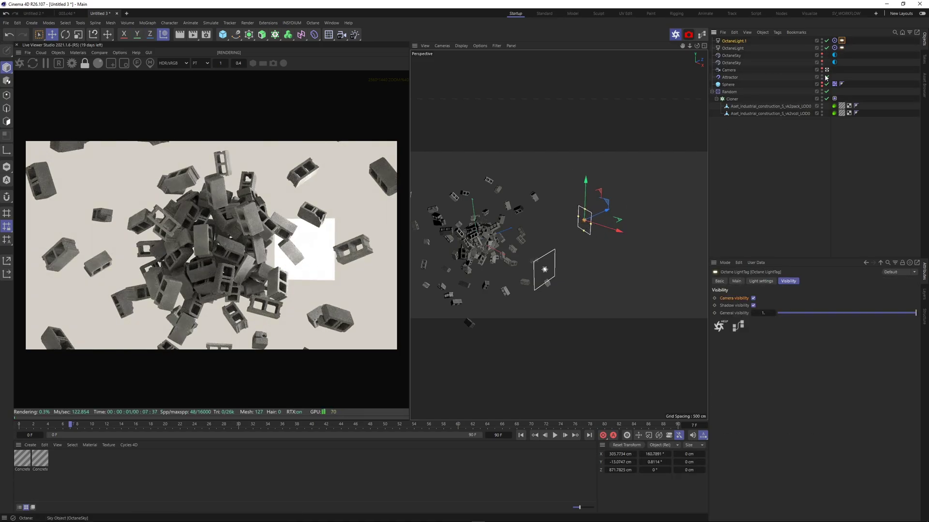
{"action": "left_click", "coordinate": [737, 41]}
{"action": "middle_click_drag", "start_coordinate": [593, 219], "coordinate": [630, 197], "text": "alt"}
{"action": "left_click_drag", "start_coordinate": [636, 200], "coordinate": [605, 215]}
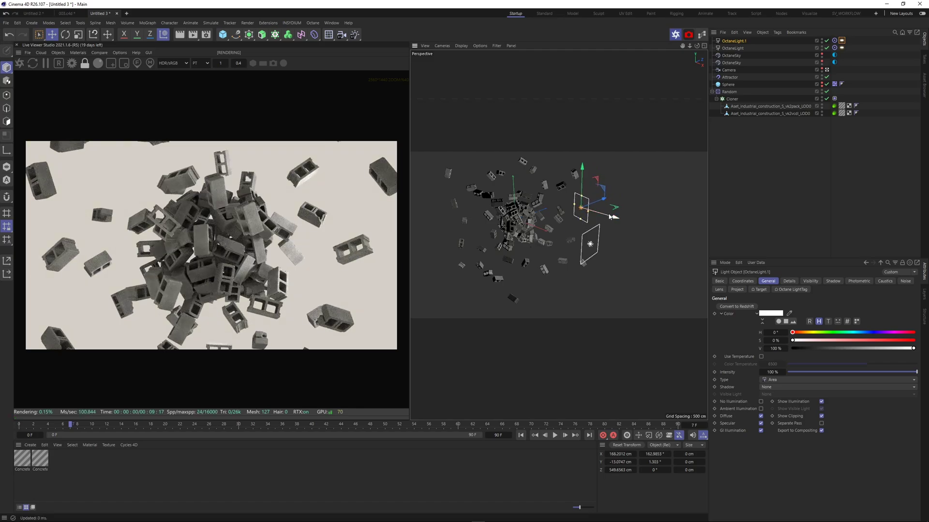
{"action": "left_click", "coordinate": [736, 48]}
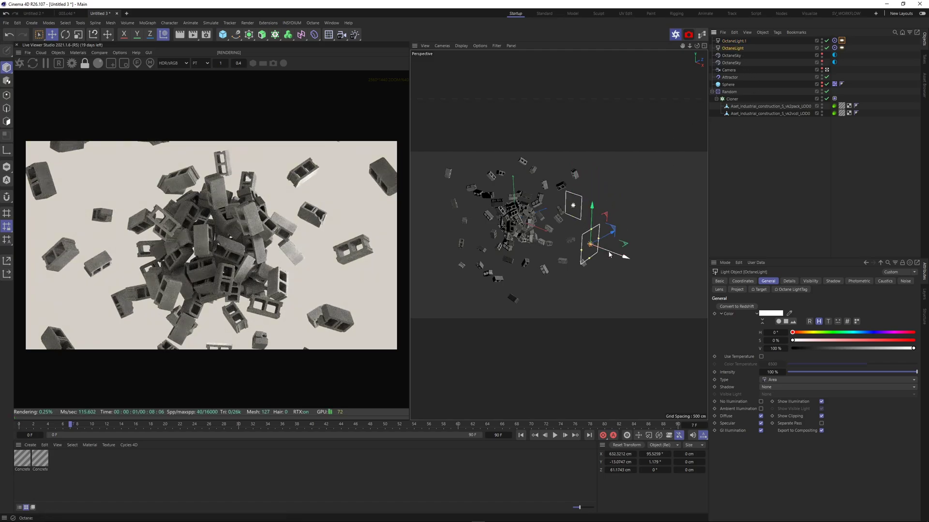
{"action": "left_click_drag", "start_coordinate": [567, 268], "coordinate": [556, 257]}
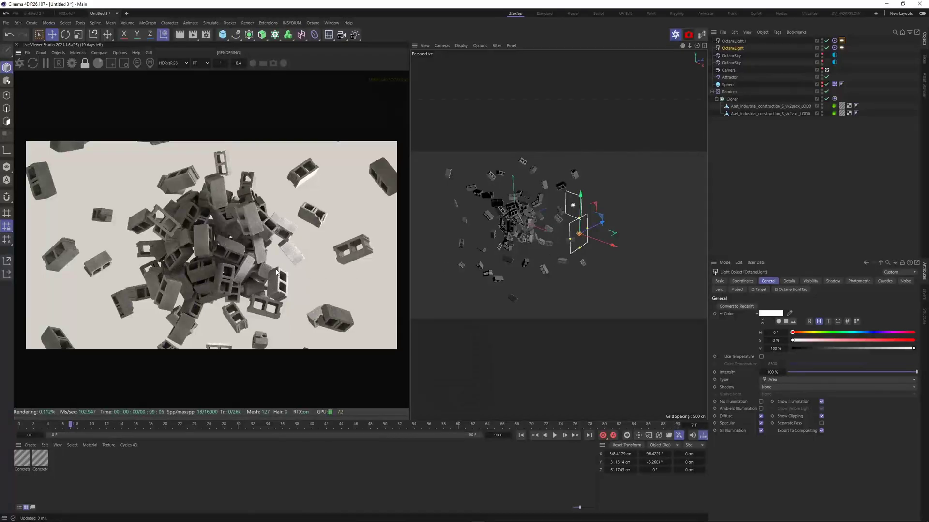
Set the environment type of the OctaneSky with the light beige texture to Visible environment
{"action": "left_click", "coordinate": [835, 55]}
{"action": "left_click", "coordinate": [836, 62]}
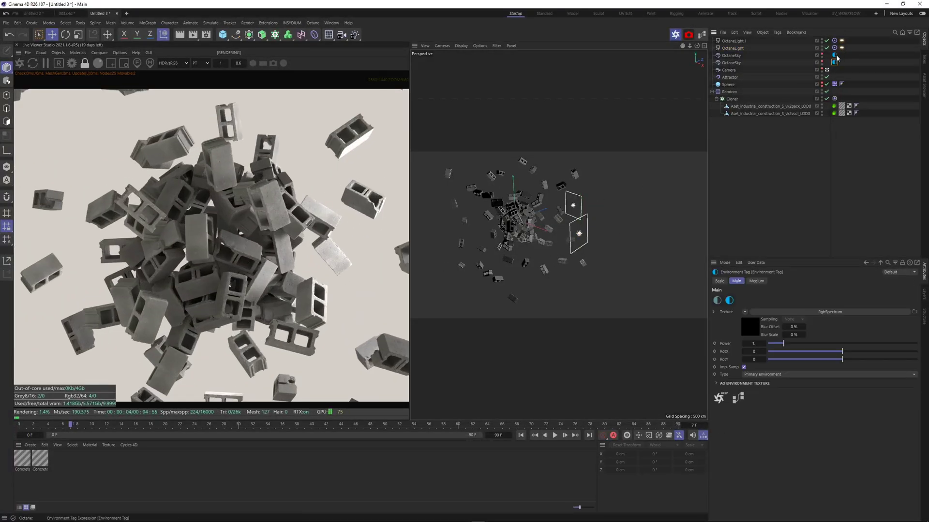
{"action": "left_click", "coordinate": [835, 55]}
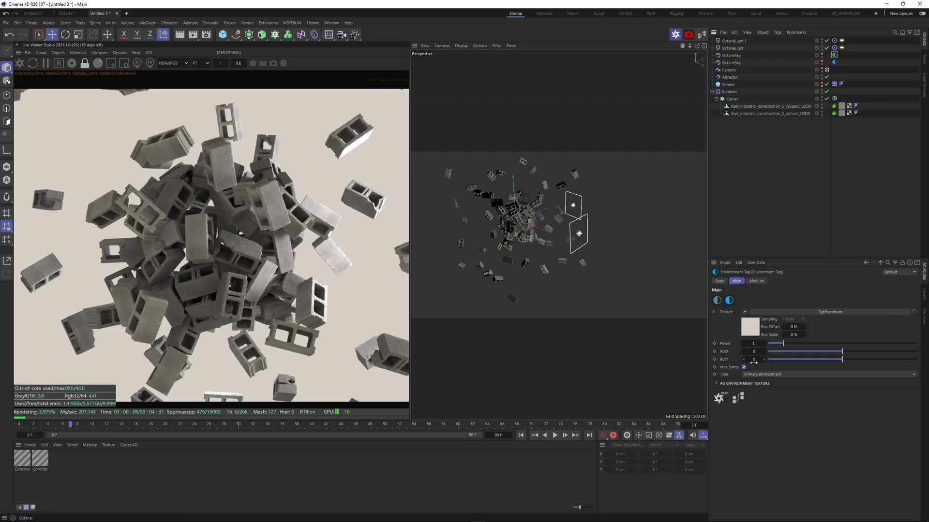
{"action": "left_click", "coordinate": [761, 374]}
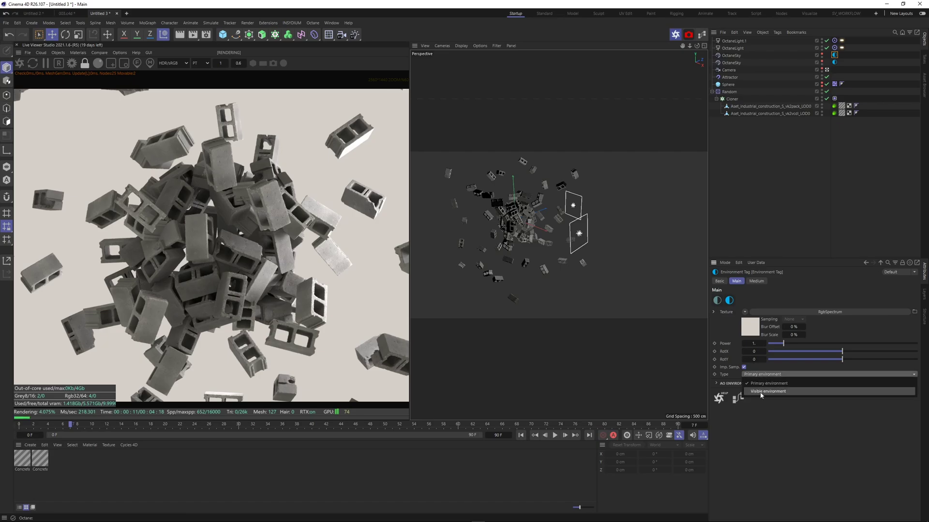
{"action": "left_click", "coordinate": [760, 392]}
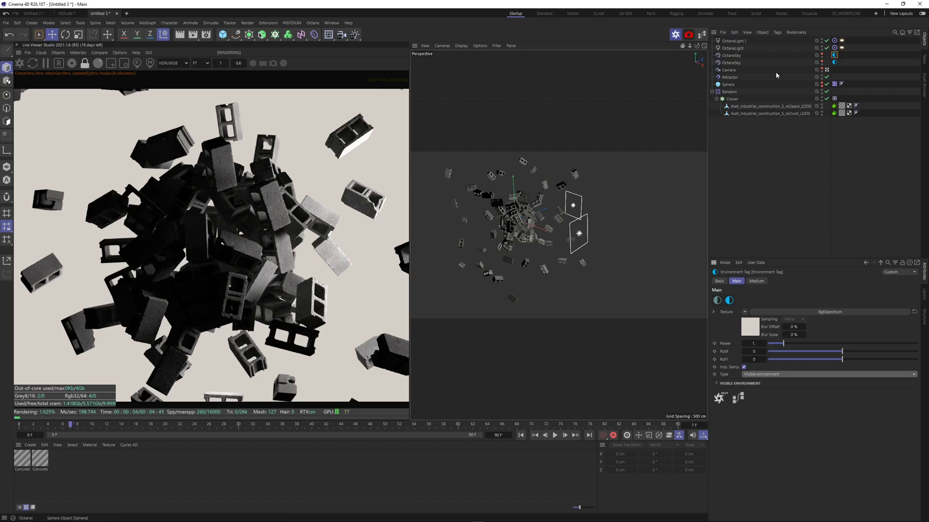
Brighten the black RgbSpectrum texture of the other OctaneSky to a V value of about 0.27
{"action": "left_click", "coordinate": [834, 63]}
{"action": "left_click", "coordinate": [756, 331]}
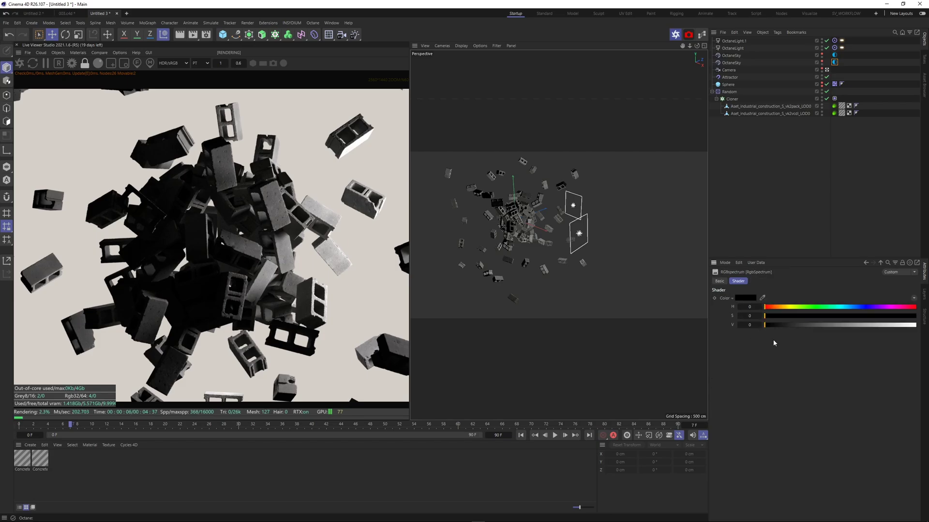
{"action": "left_click_drag", "start_coordinate": [779, 329], "coordinate": [806, 330]}
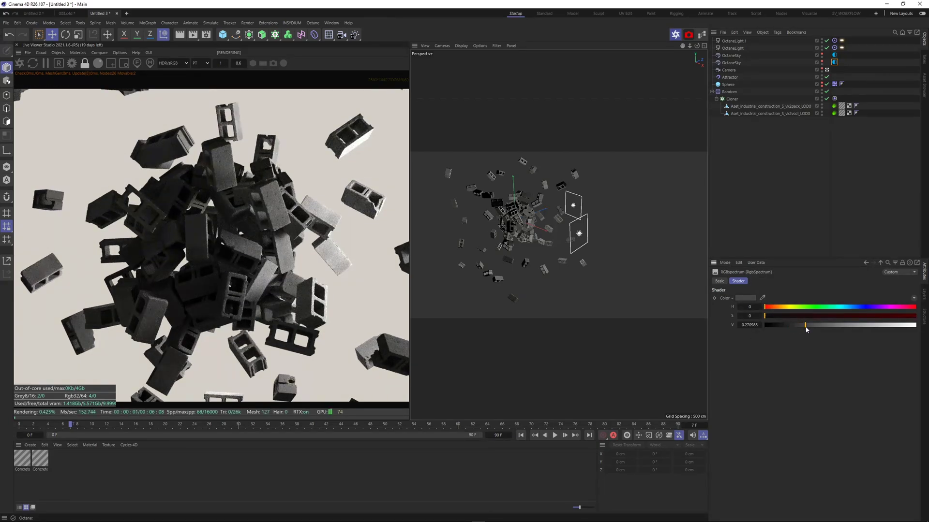
Rename the sky with the dark grey texture SHADOW and the visible environment sky HDRI
{"action": "double_click", "coordinate": [733, 62]}
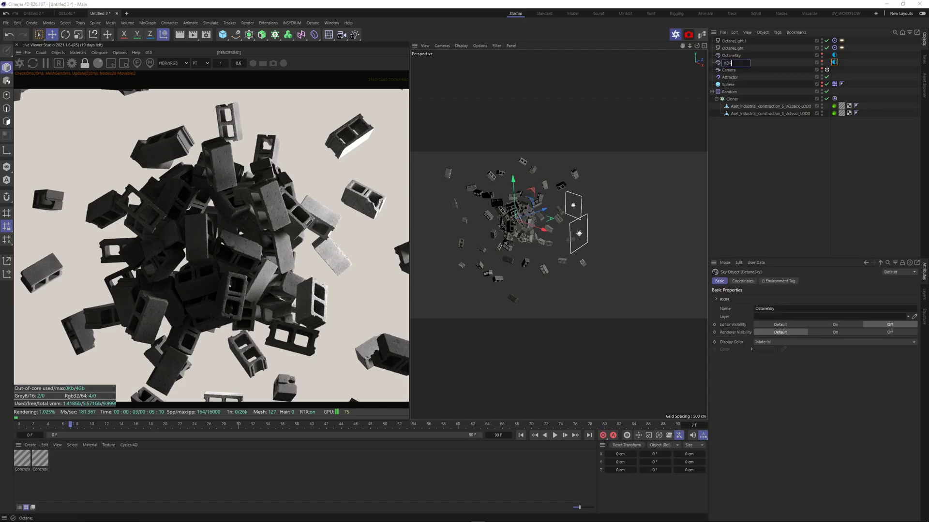
{"action": "type", "text": "SHADOW"}
{"action": "key", "text": "Return"}
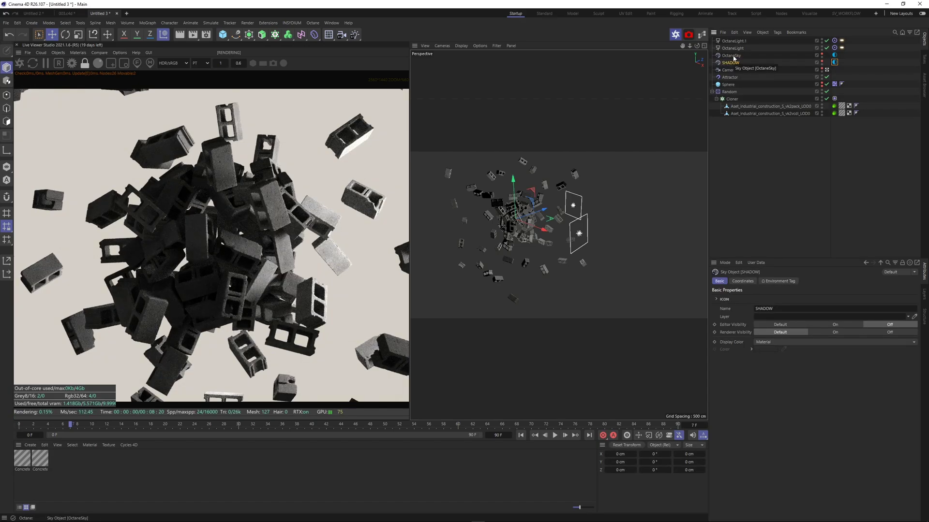
{"action": "left_click", "coordinate": [734, 56]}
{"action": "type", "text": "HDRI"}
{"action": "key", "text": "Return"}
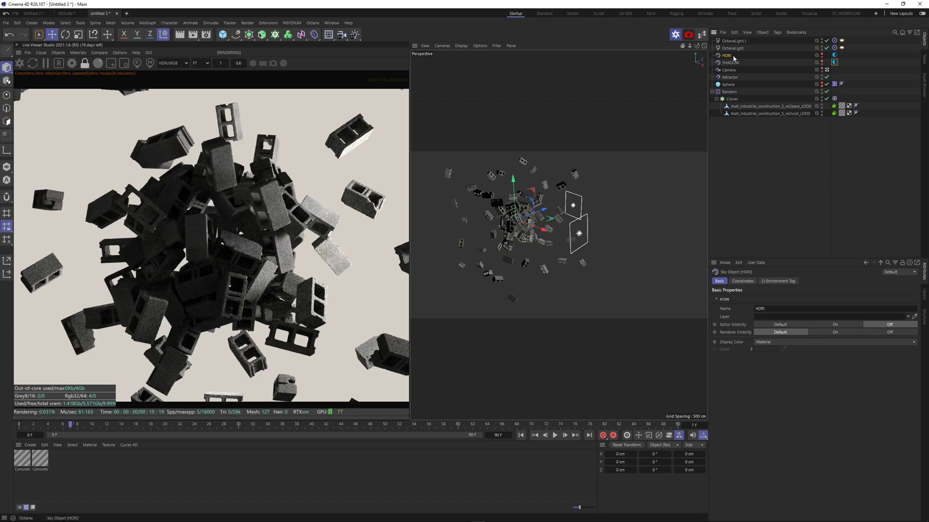
Fine-tune the V value of the SHADOW sky's RgbSpectrum color to about 0.29
{"action": "left_click", "coordinate": [834, 62]}
{"action": "left_click", "coordinate": [758, 327]}
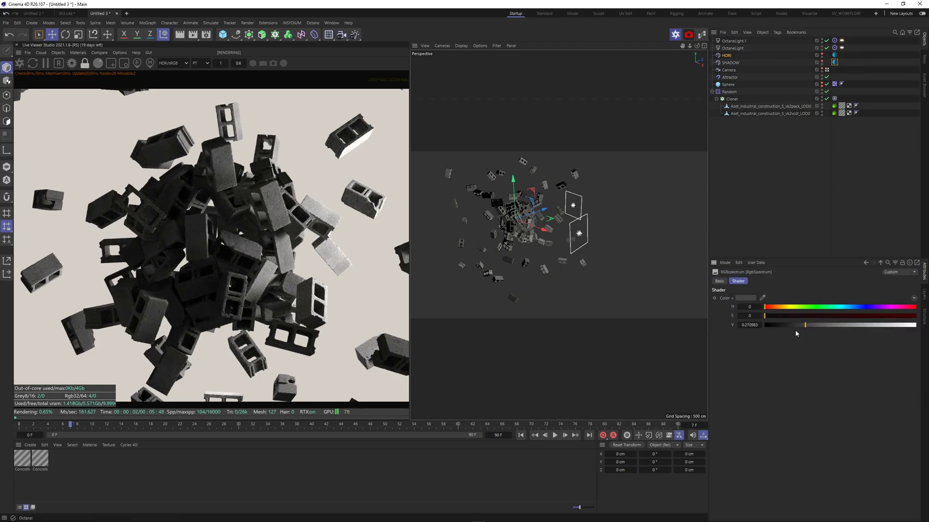
{"action": "left_click_drag", "start_coordinate": [796, 328], "coordinate": [828, 329]}
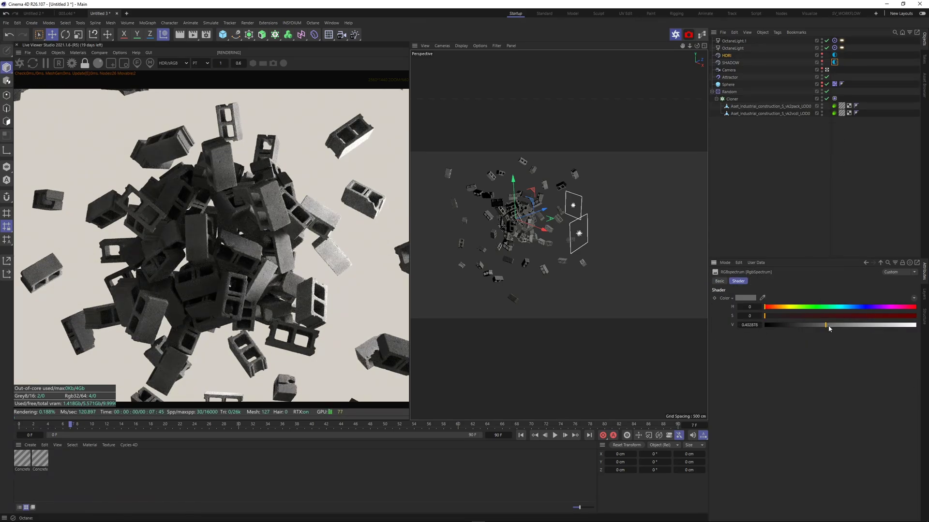
{"action": "left_click", "coordinate": [815, 325]}
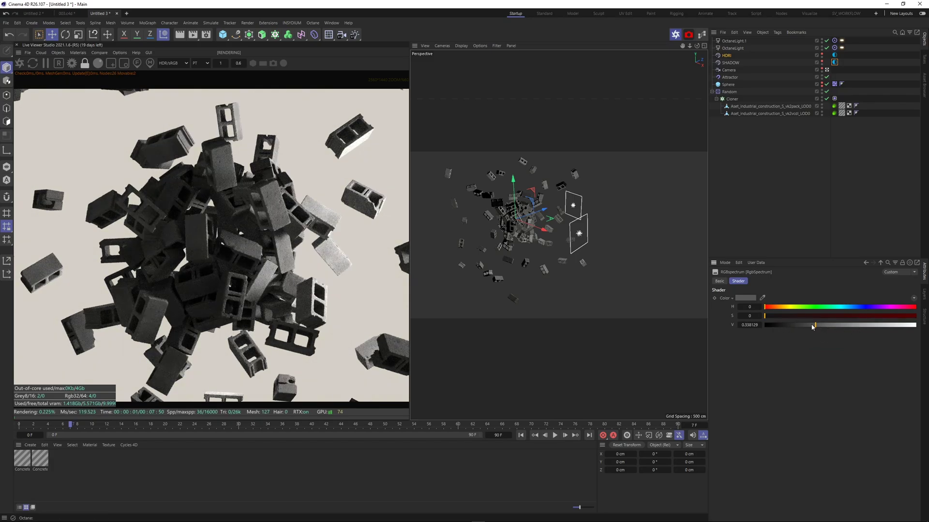
{"action": "mouse_move", "coordinate": [813, 325]}
{"action": "left_mouse_down"}
{"action": "mouse_move", "coordinate": [834, 325]}
{"action": "mouse_move", "coordinate": [808, 326]}
{"action": "left_mouse_up"}
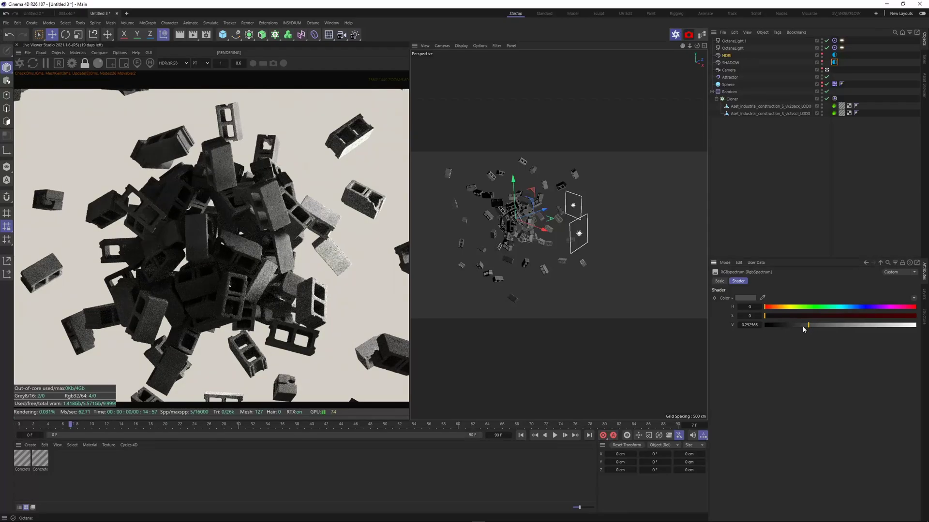
{"action": "scroll", "coordinate": [262, 291], "scroll_direction": "down", "scroll_amount": 1}
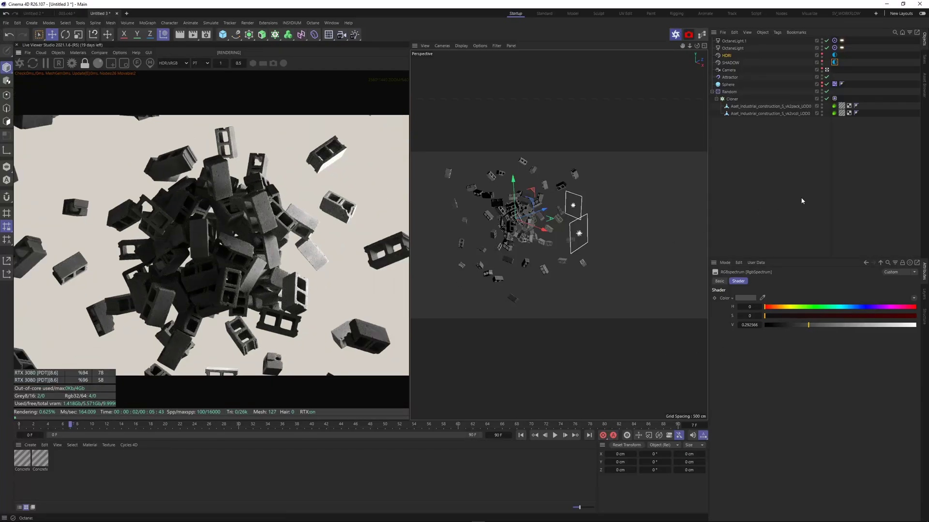
Move OctaneLight.1 back to about X 132 cm, Z 682 cm, and OctaneLight to about X 527 cm, Y 83 cm, Z -54 cm
{"action": "left_click", "coordinate": [740, 41]}
{"action": "left_click_drag", "start_coordinate": [591, 199], "coordinate": [609, 211]}
{"action": "scroll", "coordinate": [218, 274], "scroll_direction": "down", "scroll_amount": 1}
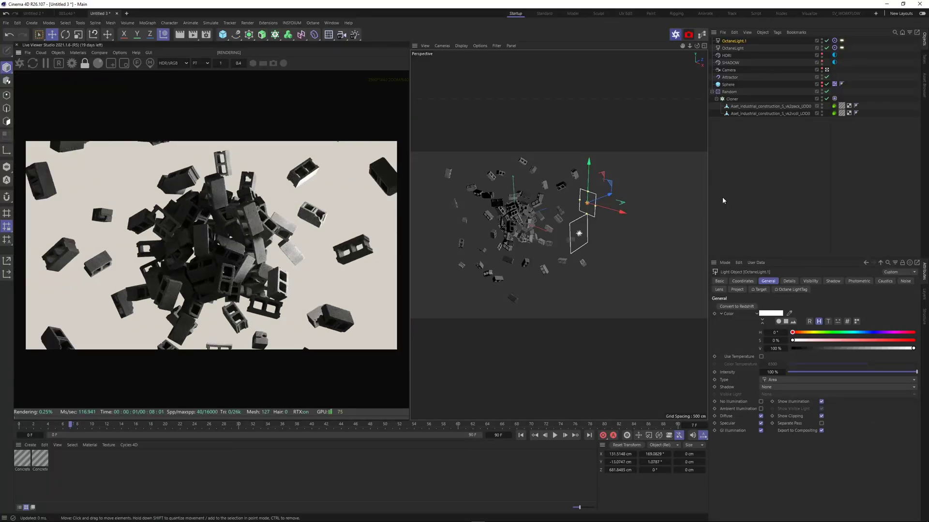
{"action": "left_click", "coordinate": [734, 48]}
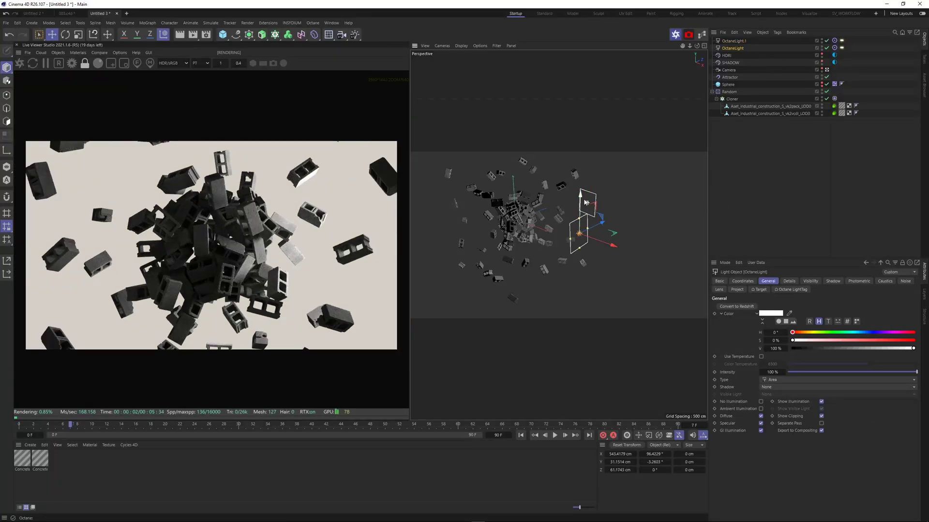
{"action": "left_click_drag", "start_coordinate": [610, 238], "coordinate": [587, 225]}
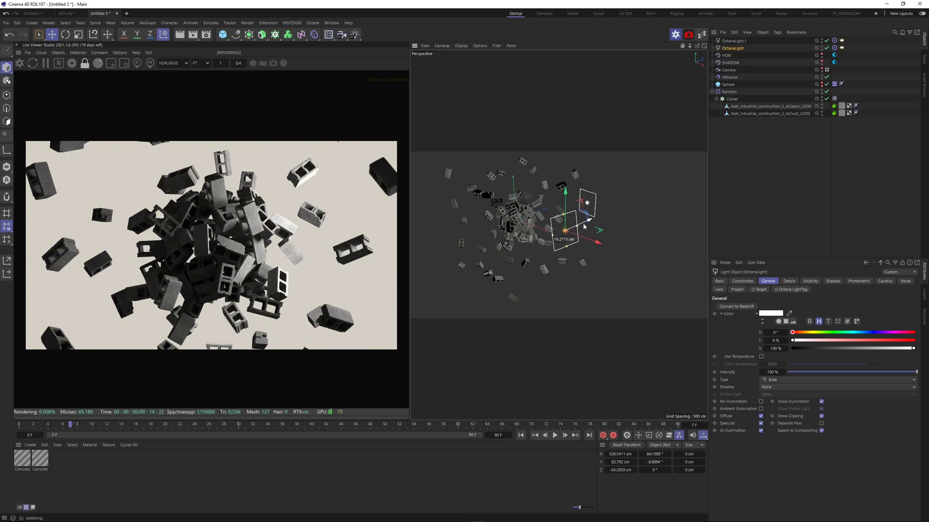
{"action": "left_click", "coordinate": [815, 186]}
Look through the scene camera, add an OctaneCameraTag to it and enable the tag's Camera Imager
{"action": "left_click", "coordinate": [827, 69]}
{"action": "left_click", "coordinate": [729, 70]}
{"action": "right_click", "coordinate": [729, 71]}
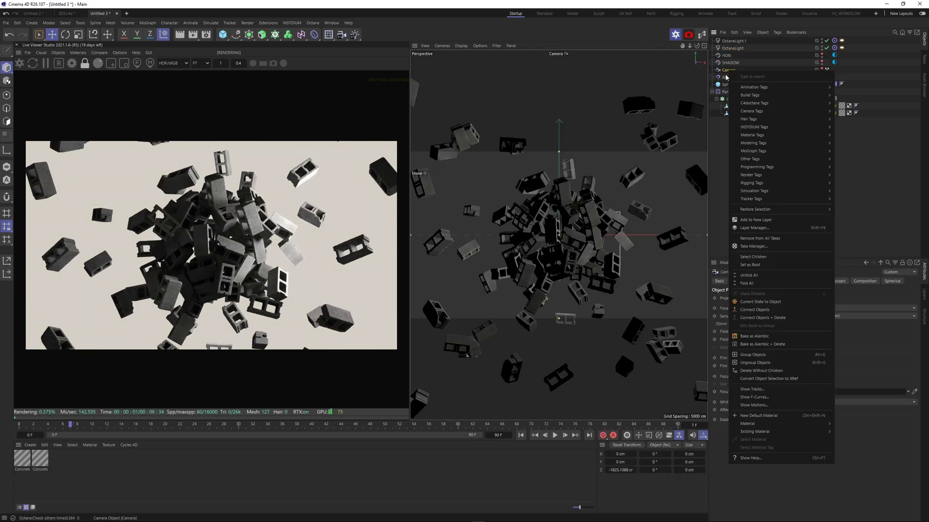
{"action": "mouse_move", "coordinate": [752, 105]}
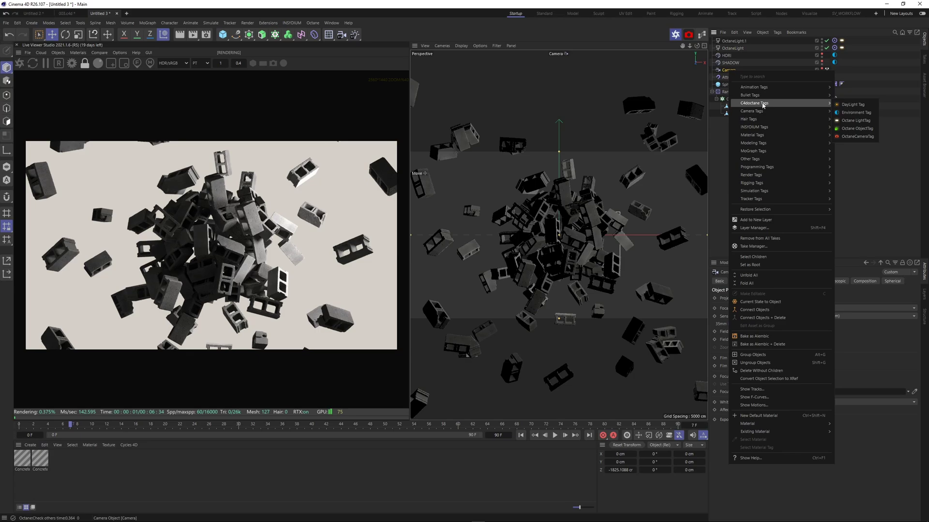
{"action": "left_click", "coordinate": [854, 137]}
{"action": "left_click", "coordinate": [797, 281]}
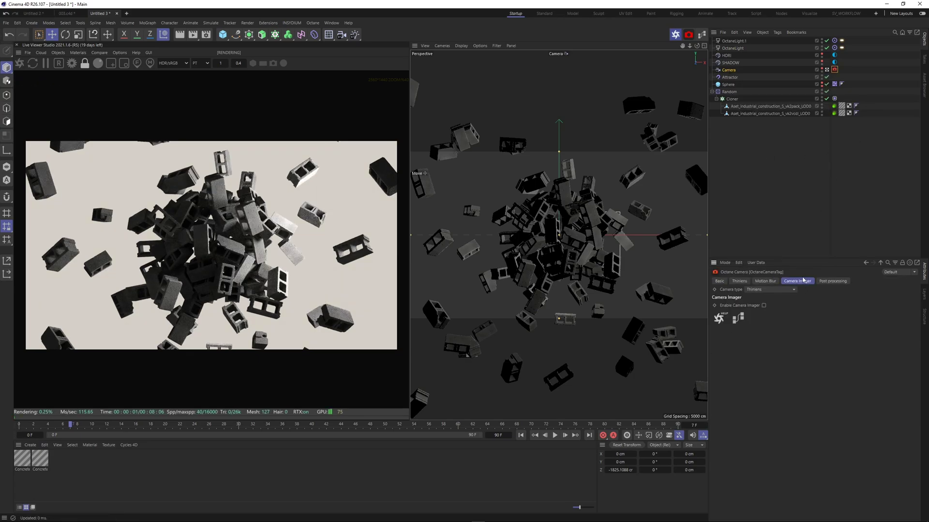
{"action": "left_click", "coordinate": [764, 305]}
Set the Camera Imager's exposure to about 1.7, gamma to about 0.91 and response to DSCS315_5
{"action": "left_click_drag", "start_coordinate": [794, 351], "coordinate": [881, 345]}
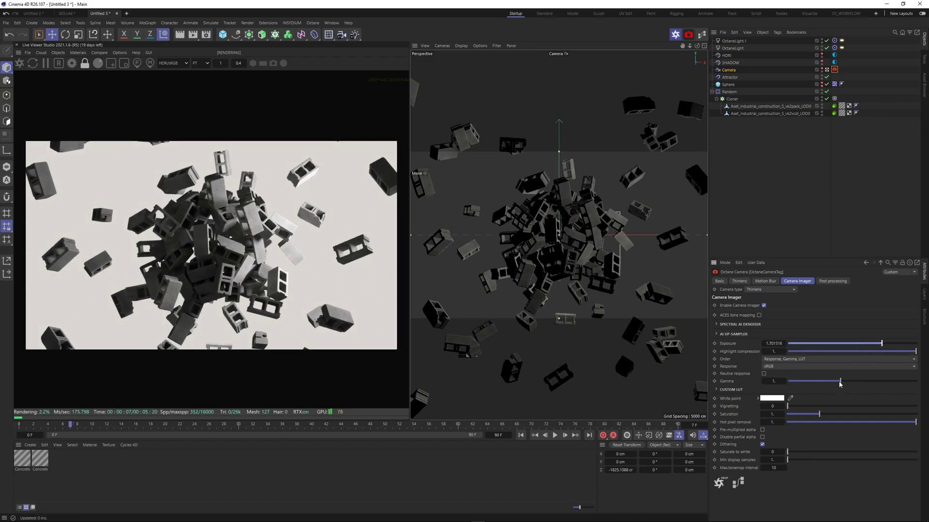
{"action": "left_click_drag", "start_coordinate": [840, 382], "coordinate": [834, 382]}
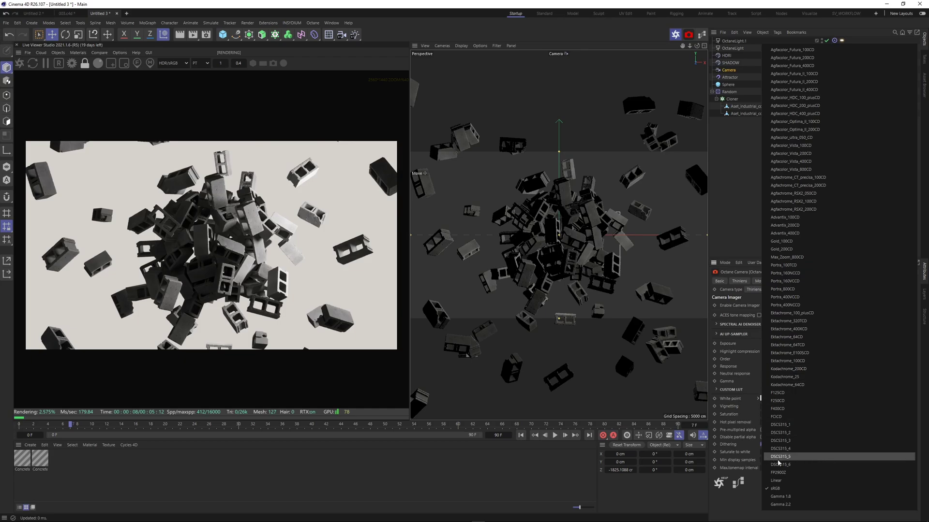
{"action": "left_click", "coordinate": [777, 457]}
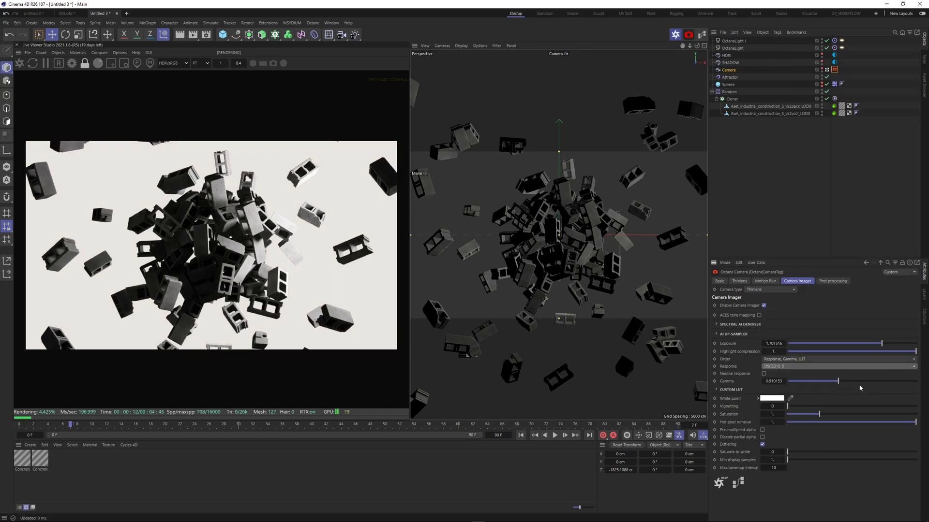
Fine-tune the Camera Imager to an exposure of about 1.34 and a gamma of about 1.02
{"action": "left_click_drag", "start_coordinate": [837, 382], "coordinate": [836, 382]}
{"action": "left_click_drag", "start_coordinate": [880, 344], "coordinate": [878, 347]}
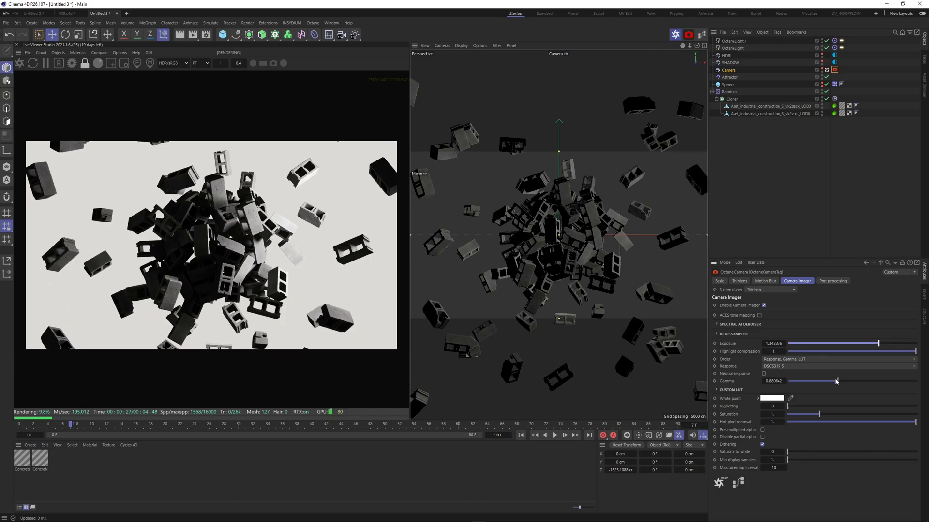
{"action": "left_click_drag", "start_coordinate": [836, 382], "coordinate": [841, 383]}
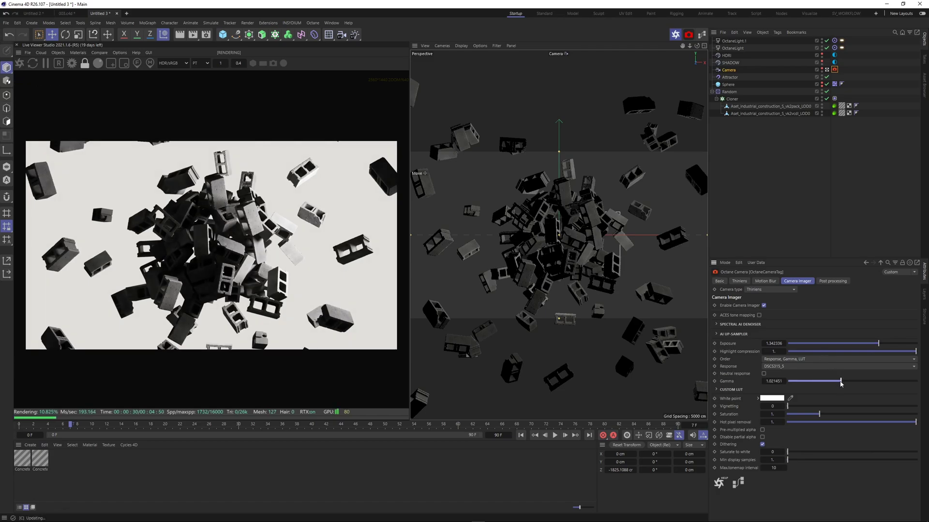
Enable post processing on the Octane camera tag and set the bloom power to about 2.74
{"action": "left_click", "coordinate": [836, 282]}
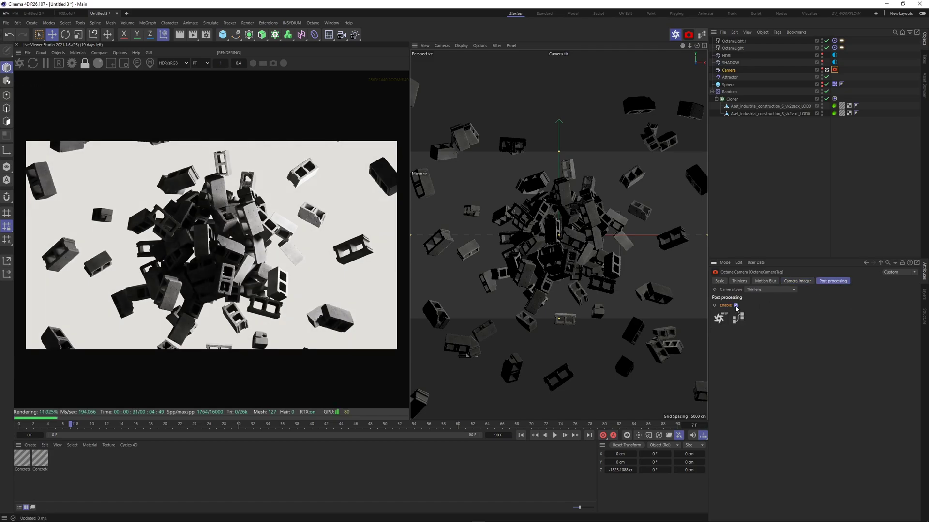
{"action": "left_click", "coordinate": [735, 306]}
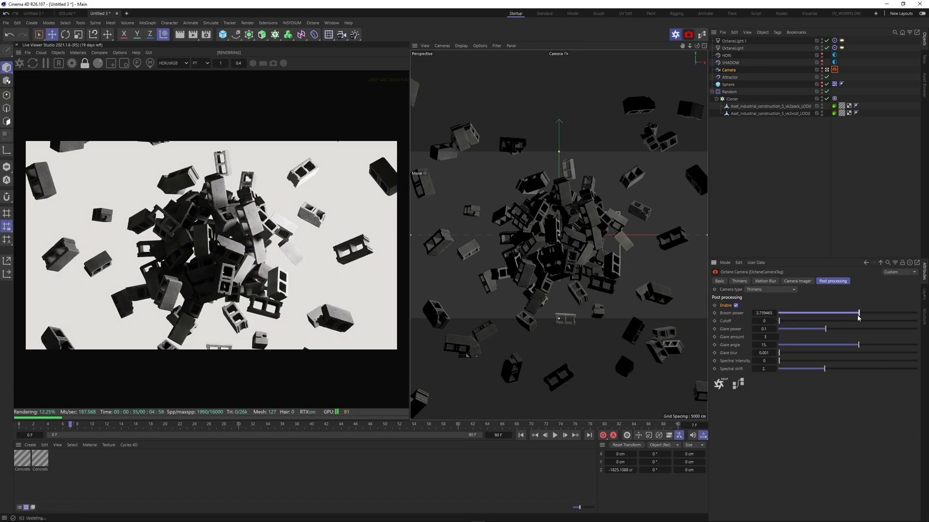
{"action": "left_click", "coordinate": [848, 166]}
Set the camera's focal length to Tele (135 mm) and pull the camera back to about Z -1994 cm
{"action": "left_click", "coordinate": [729, 70]}
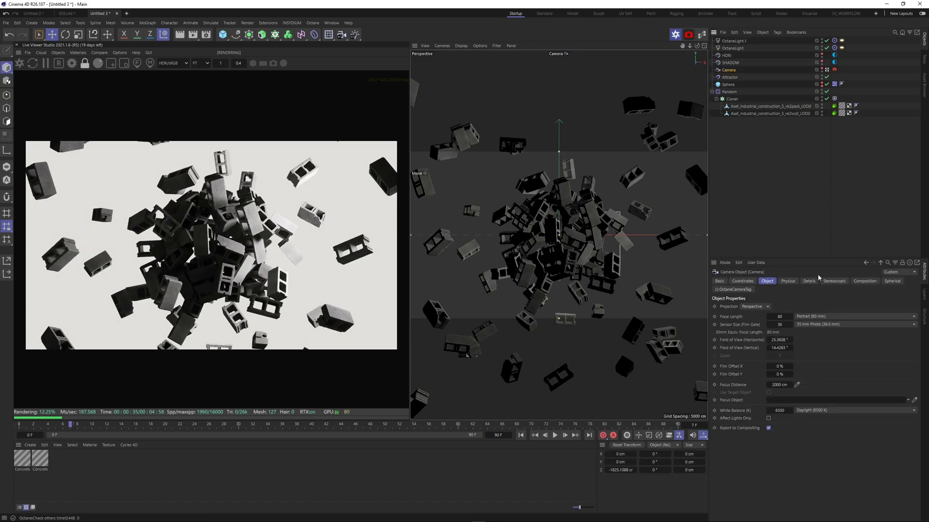
{"action": "left_click", "coordinate": [810, 317]}
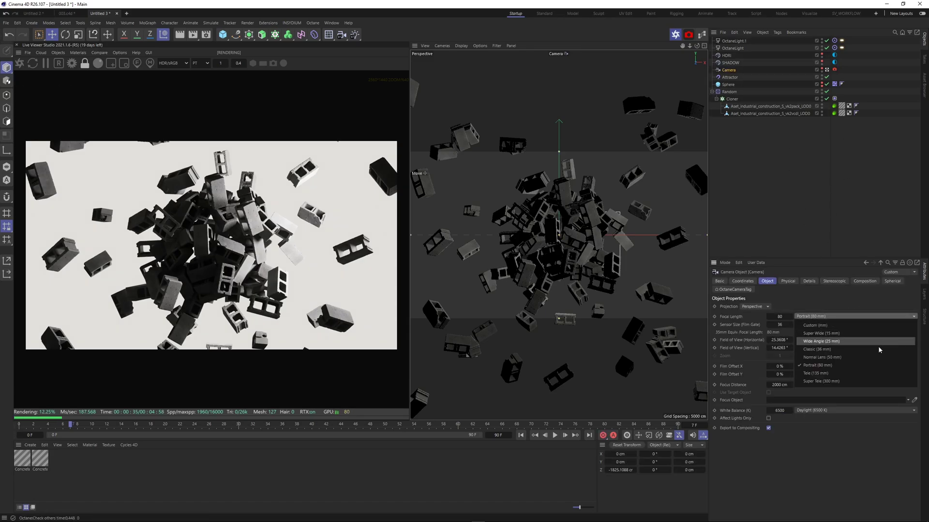
{"action": "left_click", "coordinate": [814, 373]}
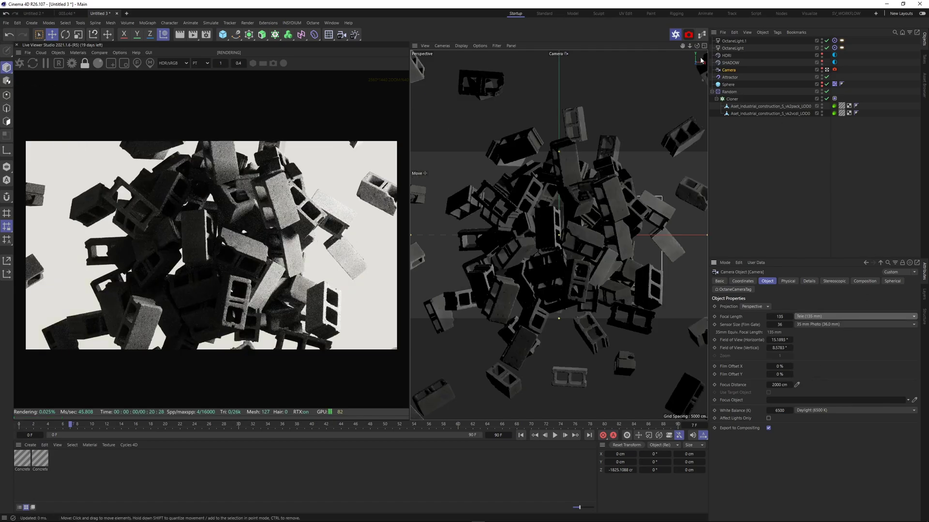
{"action": "left_click_drag", "start_coordinate": [689, 46], "coordinate": [648, 46]}
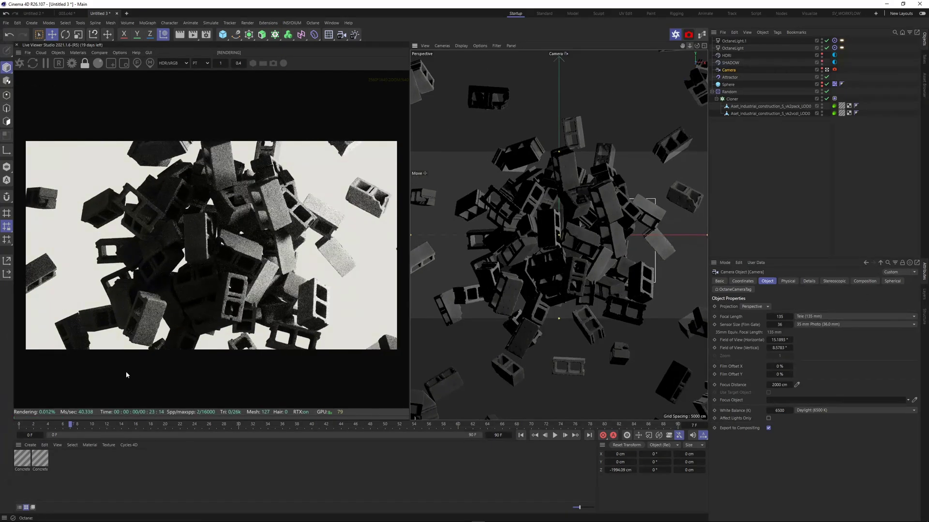
{"action": "left_click", "coordinate": [757, 183]}
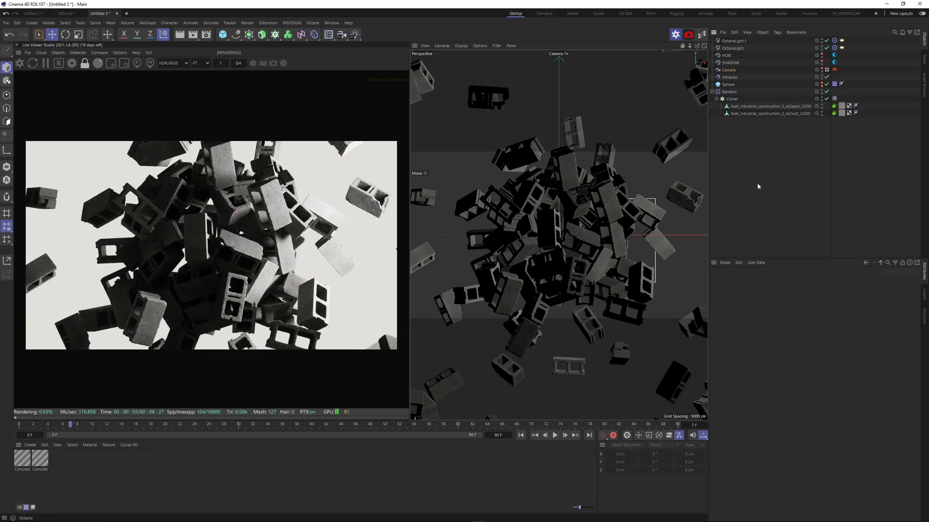
Open the second concrete brick material in the Octane Node Editor, enlarging its window and placing it beside the render preview
{"action": "left_click", "coordinate": [40, 459]}
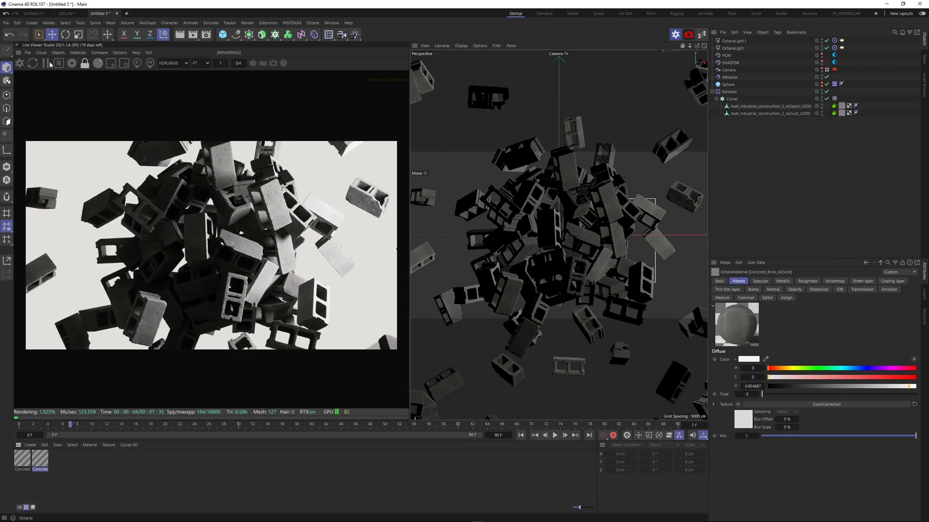
{"action": "left_click", "coordinate": [78, 52]}
{"action": "left_click", "coordinate": [92, 76]}
{"action": "left_click_drag", "start_coordinate": [271, 150], "coordinate": [473, 72]}
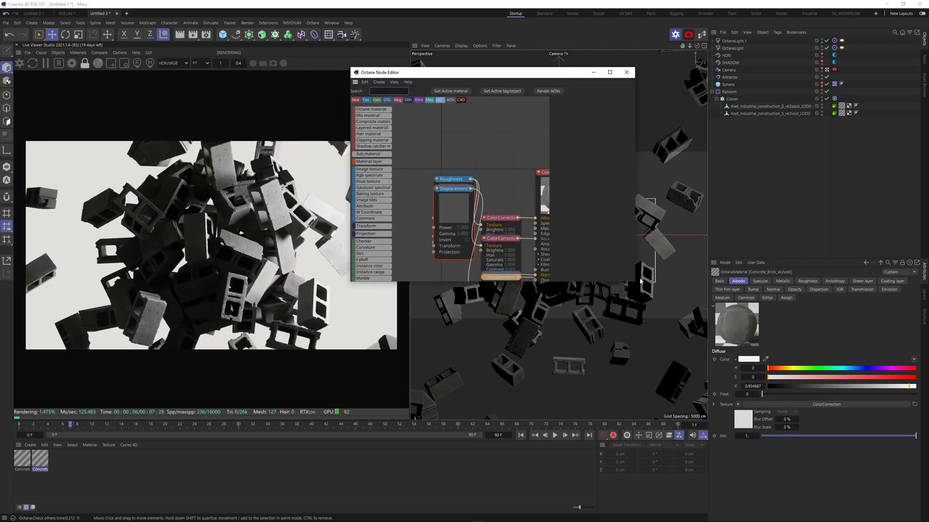
{"action": "left_click_drag", "start_coordinate": [634, 284], "coordinate": [813, 441]}
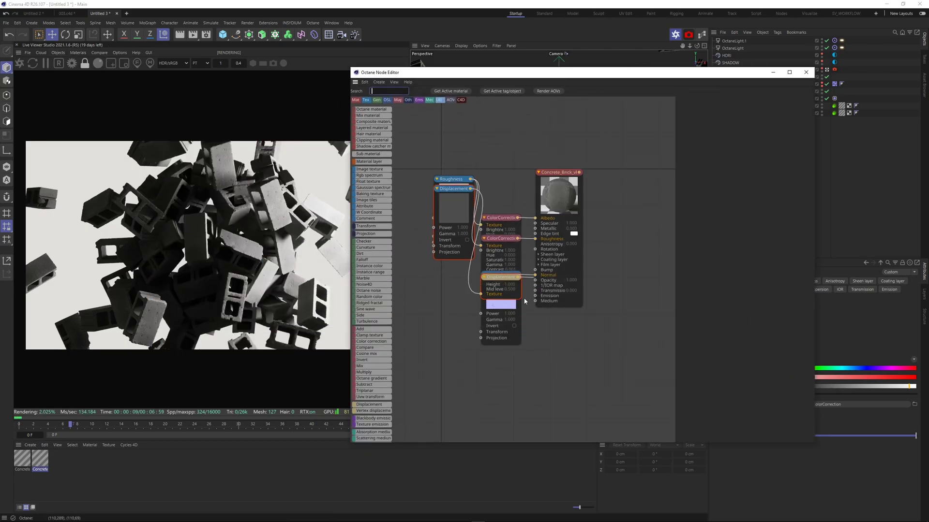
{"action": "left_click_drag", "start_coordinate": [514, 73], "coordinate": [617, 48]}
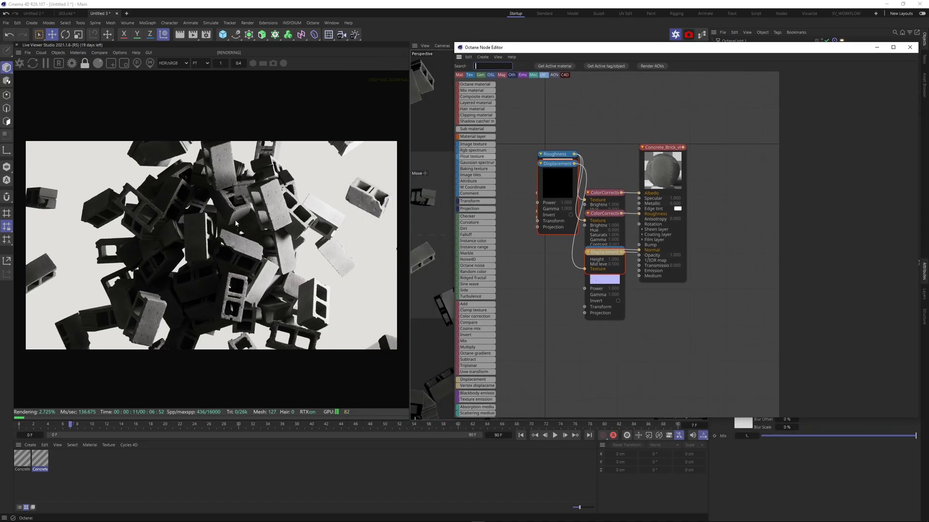
Spread out the material's stacked nodes by moving the Albedo, Roughness and Displacement textures and the displacement node apart
{"action": "middle_click_drag", "start_coordinate": [534, 287], "coordinate": [594, 263]}
{"action": "left_click_drag", "start_coordinate": [627, 167], "coordinate": [538, 368]}
{"action": "left_click_drag", "start_coordinate": [616, 145], "coordinate": [524, 161]}
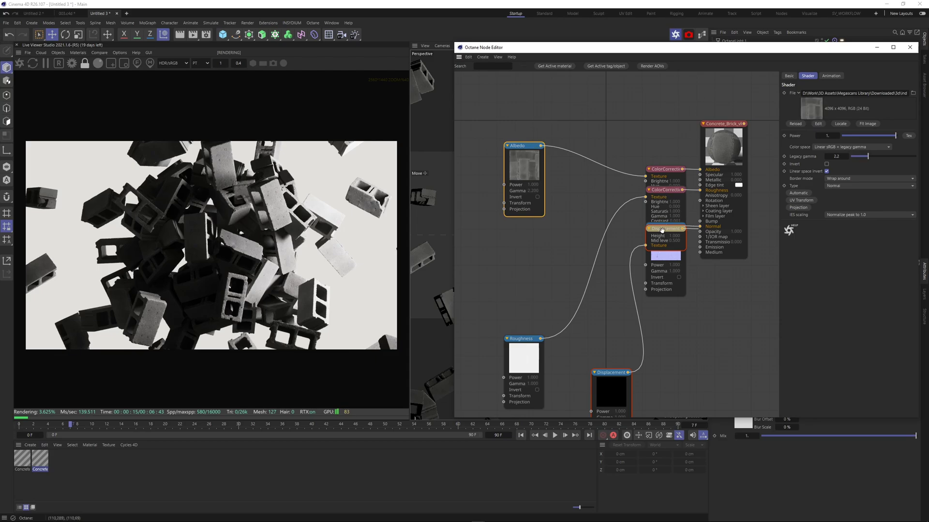
{"action": "left_click_drag", "start_coordinate": [653, 229], "coordinate": [698, 371]}
{"action": "middle_click_drag", "start_coordinate": [656, 360], "coordinate": [670, 302]}
{"action": "left_click_drag", "start_coordinate": [722, 322], "coordinate": [672, 264]}
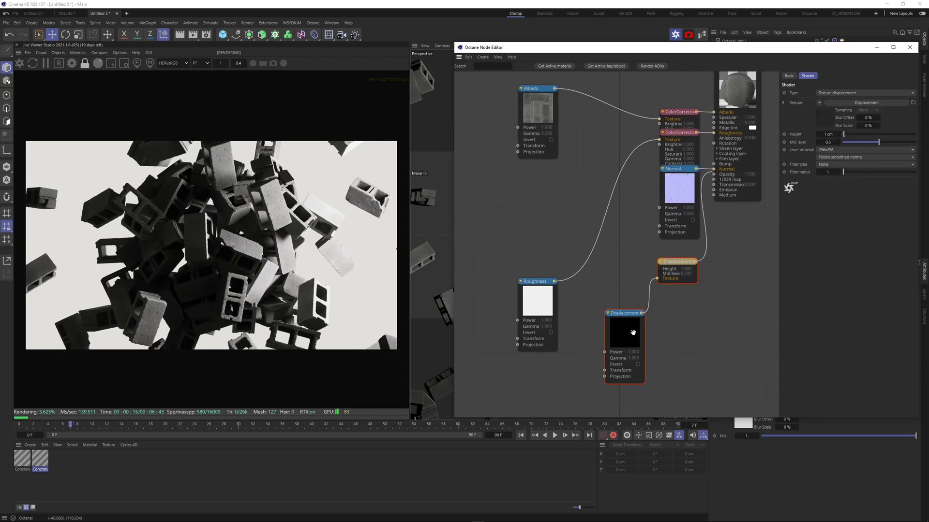
{"action": "left_click_drag", "start_coordinate": [631, 330], "coordinate": [609, 282]}
Try to auto-arrange all nodes feeding the concrete brick material
{"action": "left_click_drag", "start_coordinate": [694, 402], "coordinate": [490, 101]}
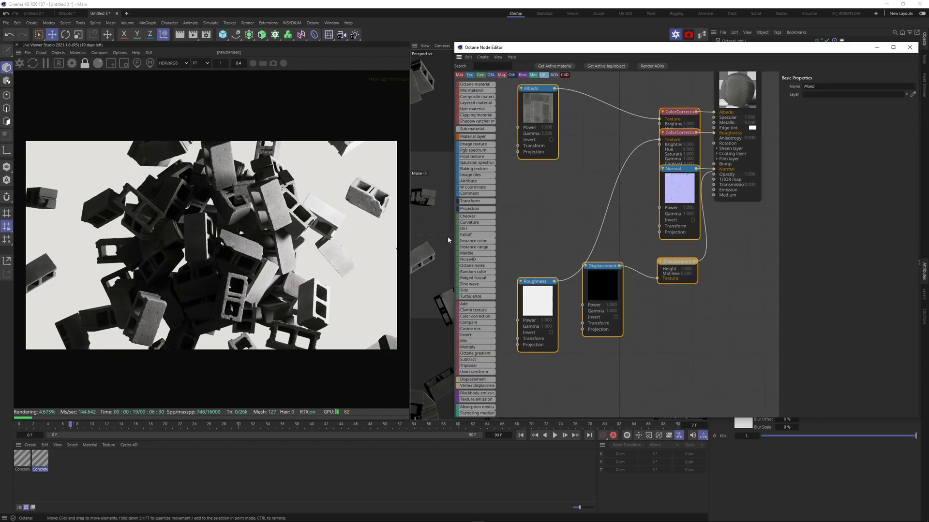
{"action": "right_click", "coordinate": [555, 112]}
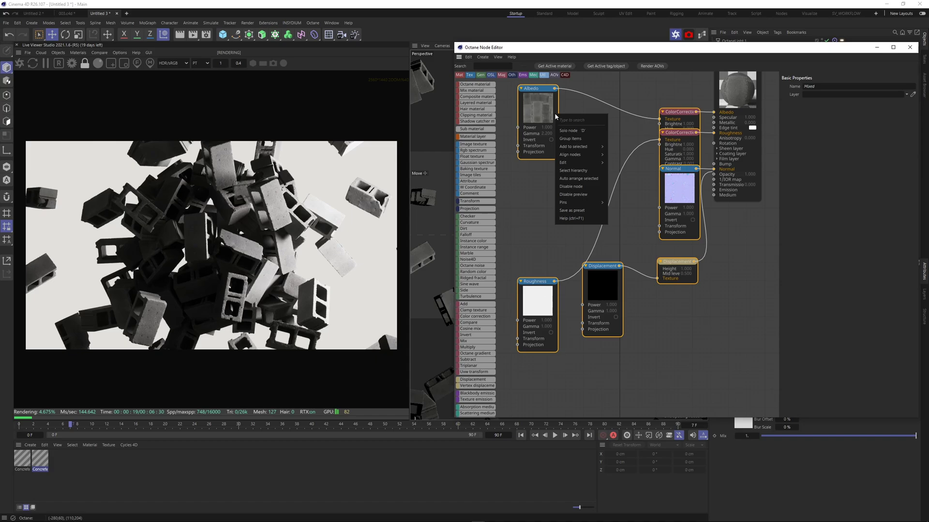
{"action": "left_click", "coordinate": [578, 179]}
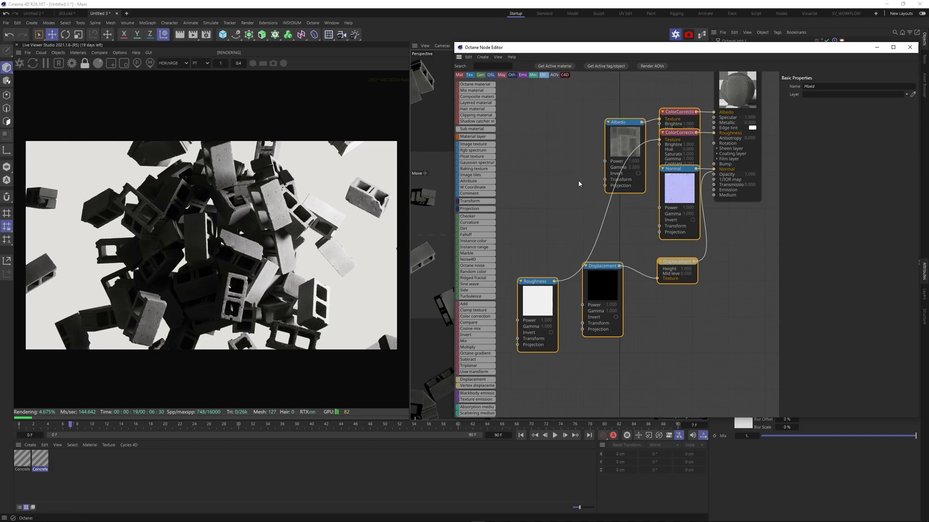
Separate the Normal texture and both ColorCorrection nodes, and stack the Albedo, Normal, Roughness and Displacement textures below one another
{"action": "left_click_drag", "start_coordinate": [624, 140], "coordinate": [532, 120]}
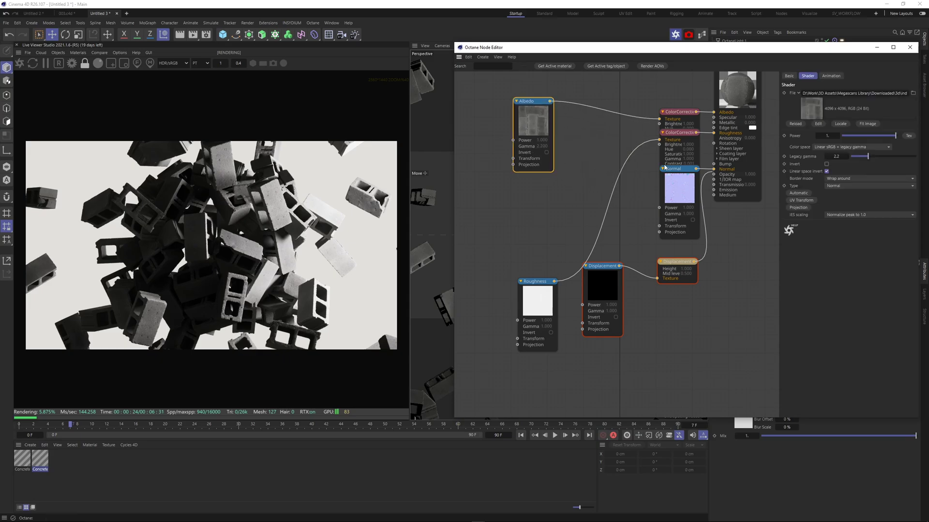
{"action": "left_click_drag", "start_coordinate": [681, 178], "coordinate": [552, 200]}
{"action": "left_click_drag", "start_coordinate": [677, 133], "coordinate": [674, 158]}
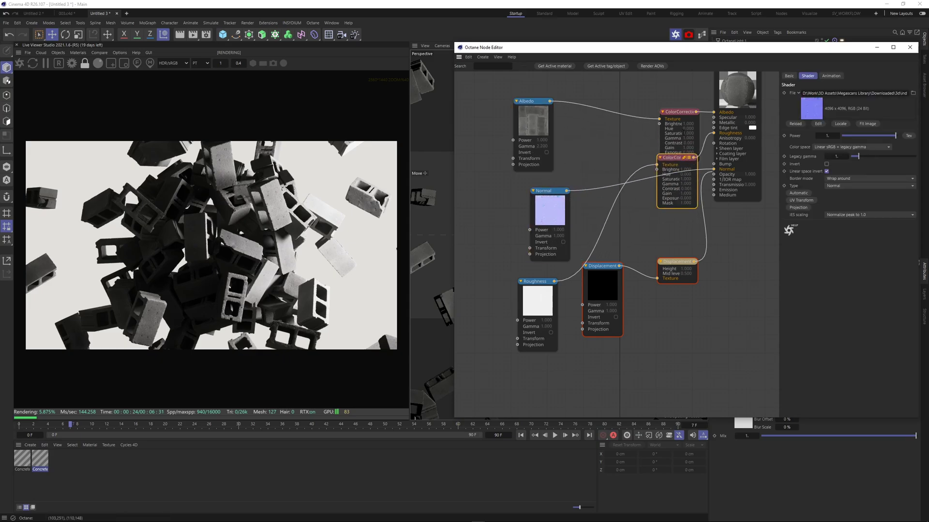
{"action": "left_click_drag", "start_coordinate": [688, 112], "coordinate": [623, 109]}
{"action": "left_click_drag", "start_coordinate": [677, 280], "coordinate": [759, 318]}
{"action": "left_click_drag", "start_coordinate": [602, 285], "coordinate": [599, 387]}
{"action": "left_click_drag", "start_coordinate": [537, 300], "coordinate": [591, 306]}
{"action": "left_click_drag", "start_coordinate": [546, 209], "coordinate": [583, 217]}
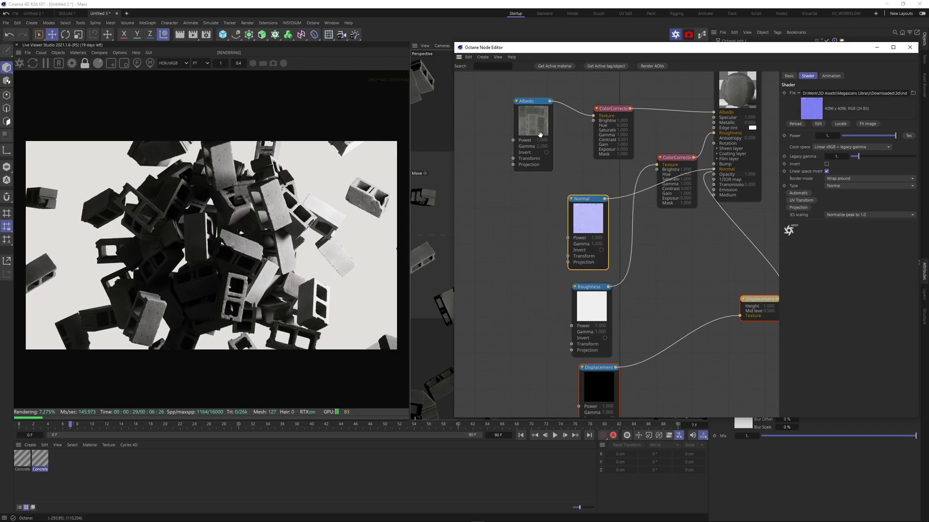
{"action": "left_click_drag", "start_coordinate": [534, 103], "coordinate": [686, 97]}
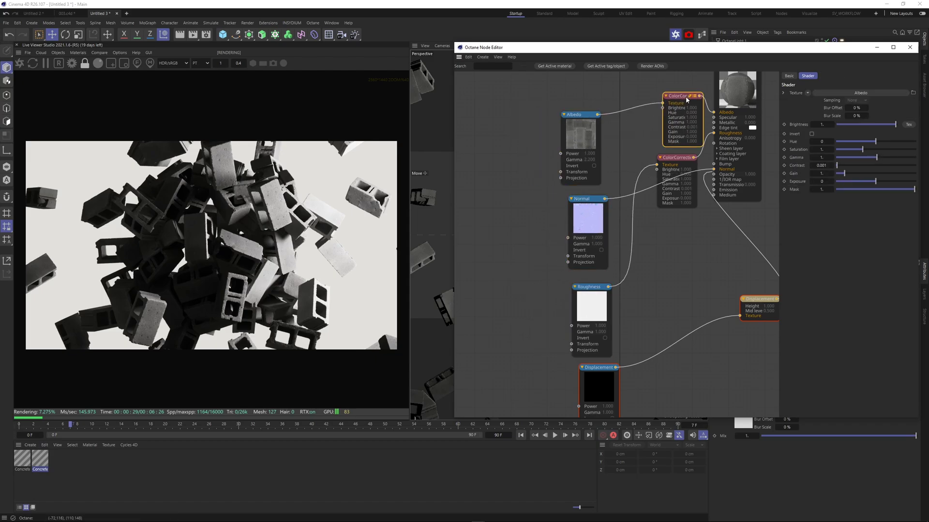
Align the four texture nodes in an even column and place the displacement node beneath the ColorCorrection nodes
{"action": "middle_click_drag", "start_coordinate": [677, 254], "coordinate": [655, 238]}
{"action": "scroll", "coordinate": [602, 226], "scroll_direction": "down", "scroll_amount": 1}
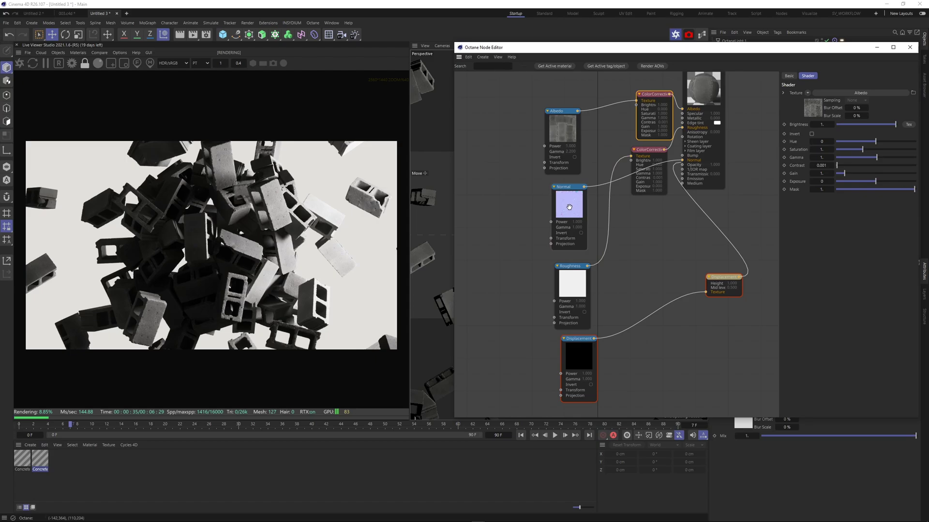
{"action": "left_click_drag", "start_coordinate": [569, 207], "coordinate": [563, 204]}
{"action": "left_click_drag", "start_coordinate": [584, 280], "coordinate": [574, 268]}
{"action": "left_click_drag", "start_coordinate": [584, 368], "coordinate": [575, 363]}
{"action": "left_click_drag", "start_coordinate": [558, 301], "coordinate": [562, 302]}
{"action": "left_click_drag", "start_coordinate": [564, 345], "coordinate": [560, 338]}
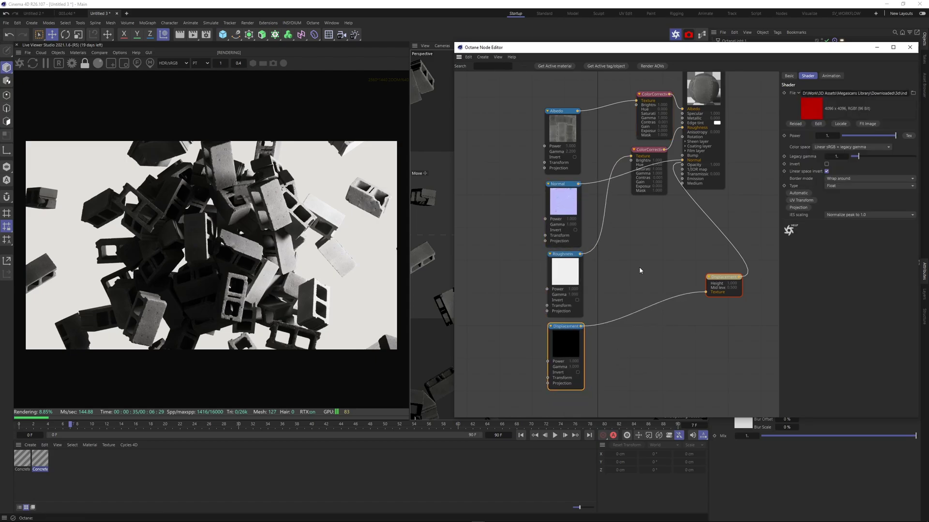
{"action": "left_click_drag", "start_coordinate": [722, 281], "coordinate": [663, 245]}
Enable the Displacement channel in the concrete brick material's basic properties
{"action": "left_click", "coordinate": [703, 107]}
{"action": "middle_click_drag", "start_coordinate": [643, 91], "coordinate": [610, 149]}
{"action": "left_click", "coordinate": [789, 77]}
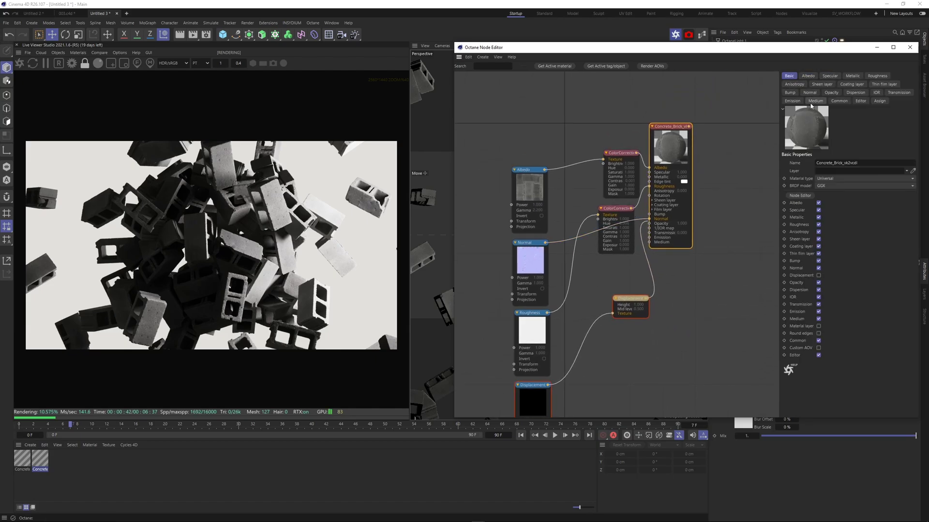
{"action": "left_click", "coordinate": [819, 275]}
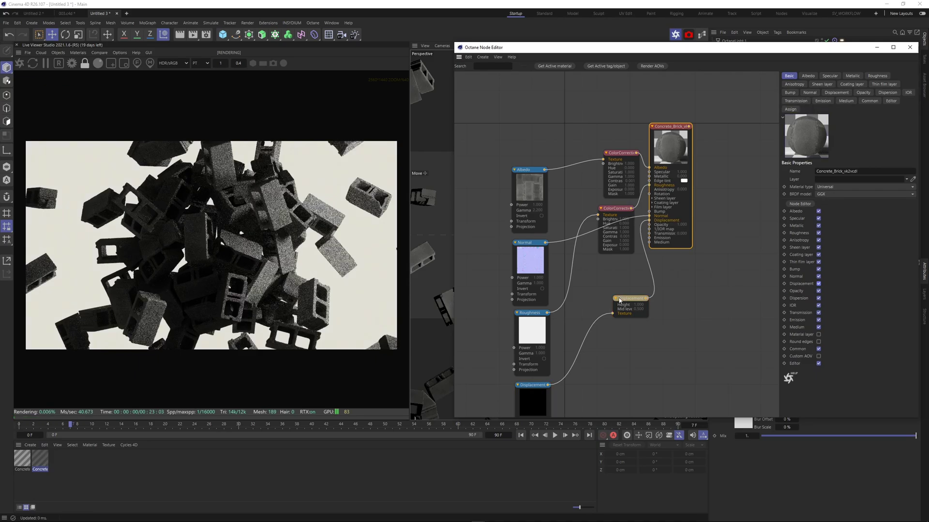
Set the displacement node's level of detail to 8192x8192
{"action": "left_click", "coordinate": [631, 306]}
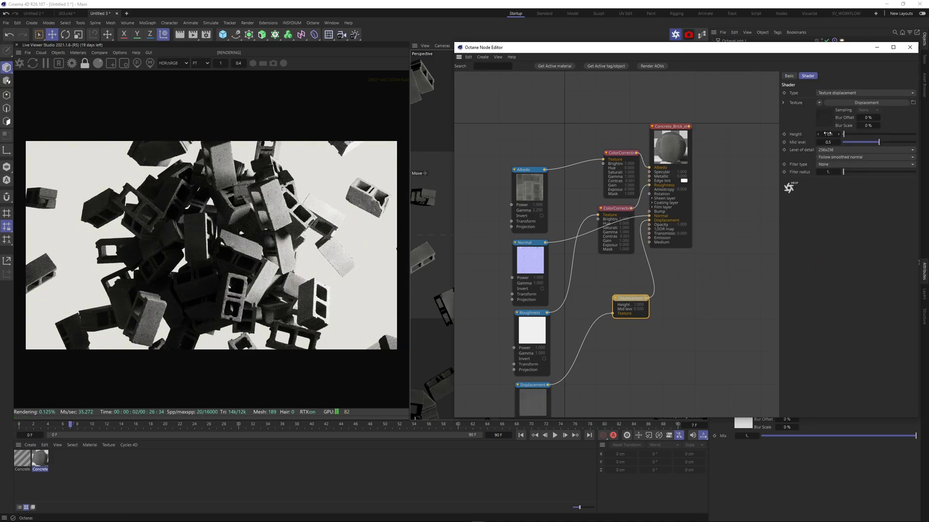
{"action": "left_click", "coordinate": [831, 150]}
{"action": "left_click", "coordinate": [828, 200]}
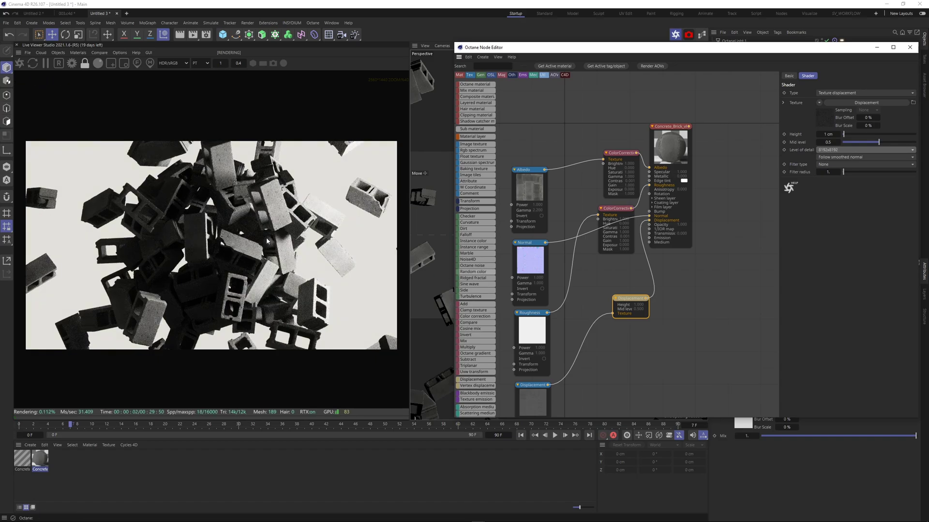
Load the Concrete_Brick_vk2pack material's node graph and separate the overlapping Albedo, Roughness, Displacement and ColorCorrection nodes
{"action": "left_click", "coordinate": [22, 465]}
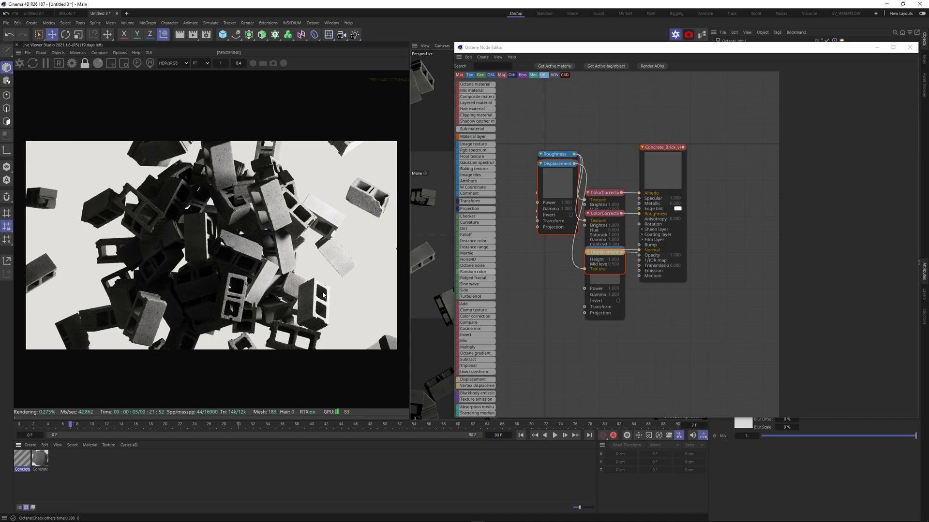
{"action": "left_click", "coordinate": [679, 168]}
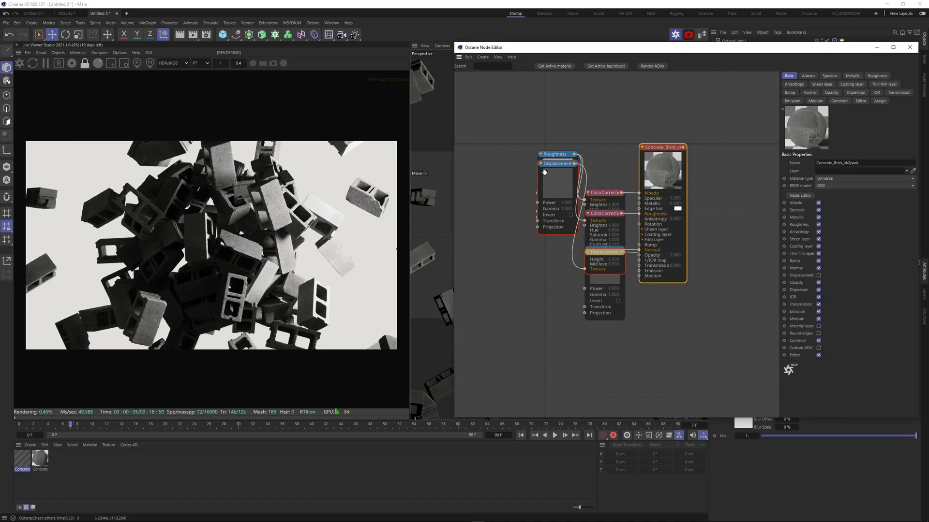
{"action": "left_click_drag", "start_coordinate": [556, 168], "coordinate": [566, 309]}
{"action": "left_click_drag", "start_coordinate": [559, 189], "coordinate": [477, 205]}
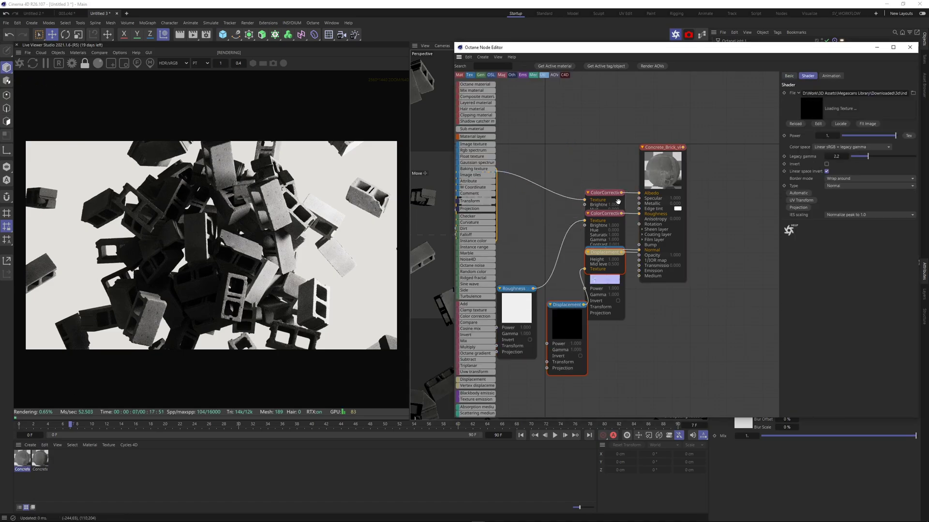
{"action": "left_click_drag", "start_coordinate": [617, 197], "coordinate": [606, 167]}
{"action": "middle_click_drag", "start_coordinate": [537, 210], "coordinate": [583, 193]}
{"action": "left_click_drag", "start_coordinate": [536, 175], "coordinate": [570, 133]}
Stack the Albedo, Roughness, Normal and Displacement textures in one column and place the displacement node below the material's other inputs
{"action": "left_click_drag", "start_coordinate": [560, 272], "coordinate": [576, 216]}
{"action": "left_click_drag", "start_coordinate": [610, 289], "coordinate": [572, 395]}
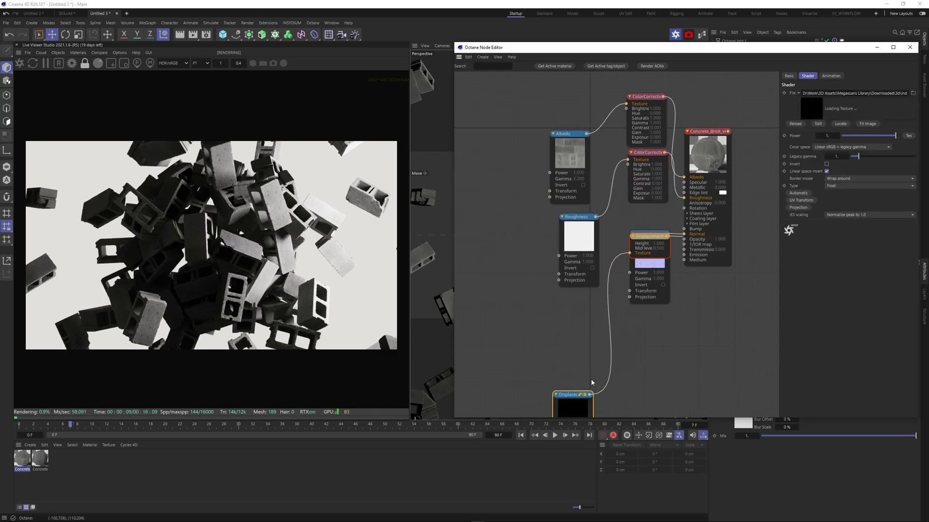
{"action": "left_click_drag", "start_coordinate": [644, 277], "coordinate": [571, 354]}
{"action": "left_click_drag", "start_coordinate": [581, 261], "coordinate": [579, 275]}
{"action": "left_click_drag", "start_coordinate": [581, 177], "coordinate": [583, 199]}
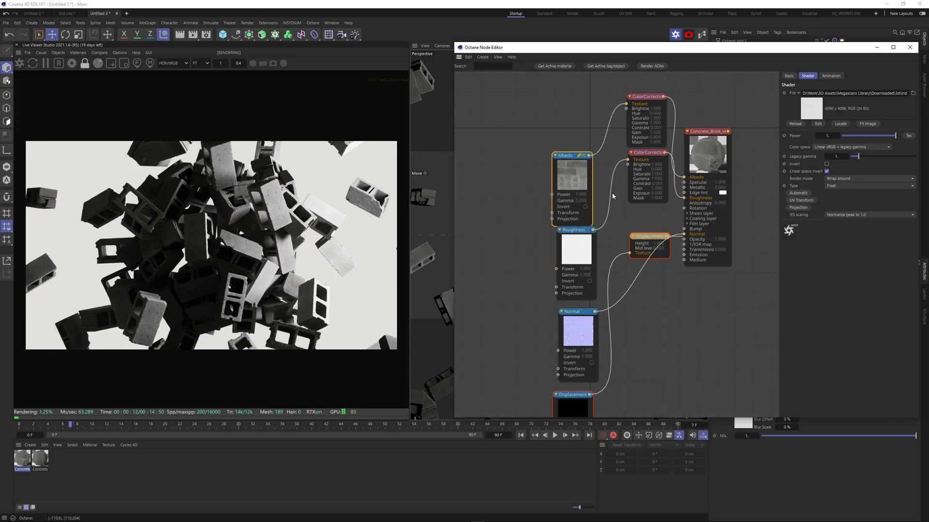
{"action": "left_click_drag", "start_coordinate": [650, 252], "coordinate": [664, 361]}
{"action": "middle_click_drag", "start_coordinate": [647, 321], "coordinate": [616, 252]}
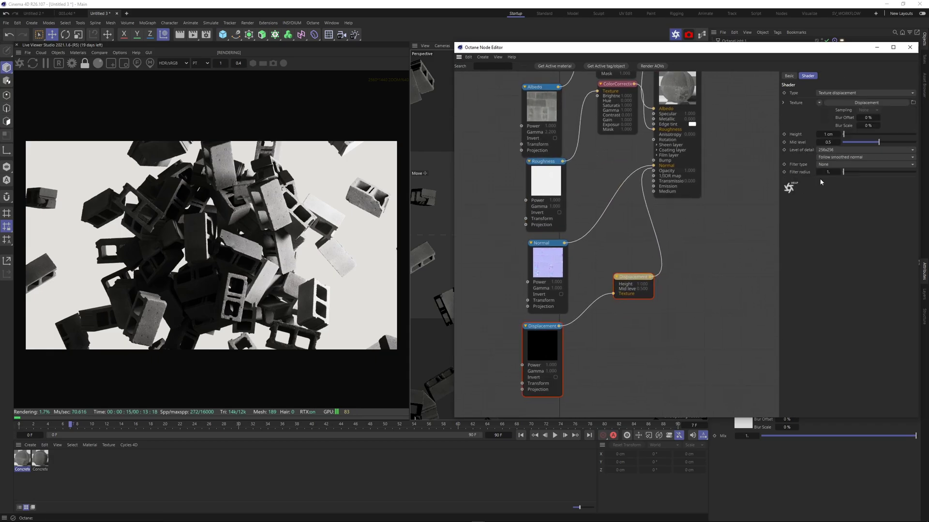
Set the displacement node's level of detail to 8192x8192, enable the material's Displacement channel and close the node editor
{"action": "left_click", "coordinate": [842, 150]}
{"action": "left_click", "coordinate": [832, 196]}
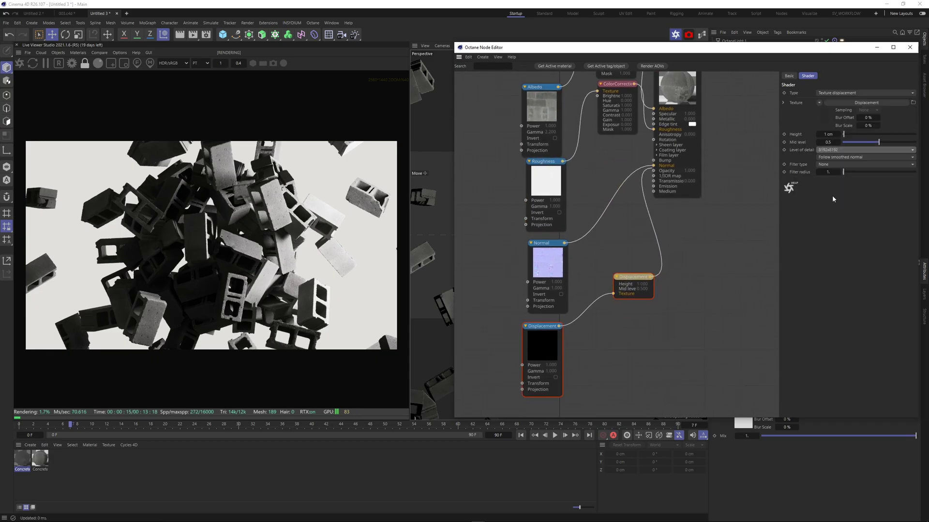
{"action": "left_click", "coordinate": [684, 81]}
{"action": "left_click", "coordinate": [817, 275]}
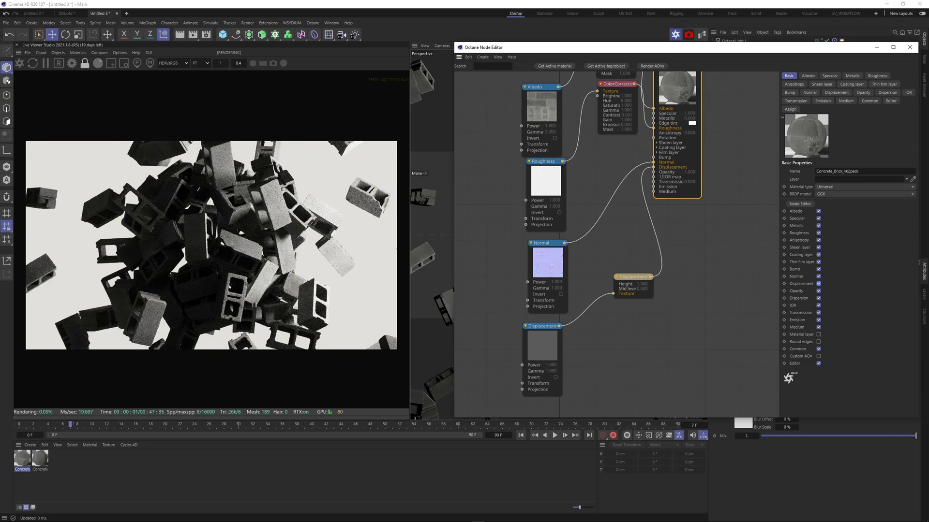
{"action": "left_click", "coordinate": [910, 46]}
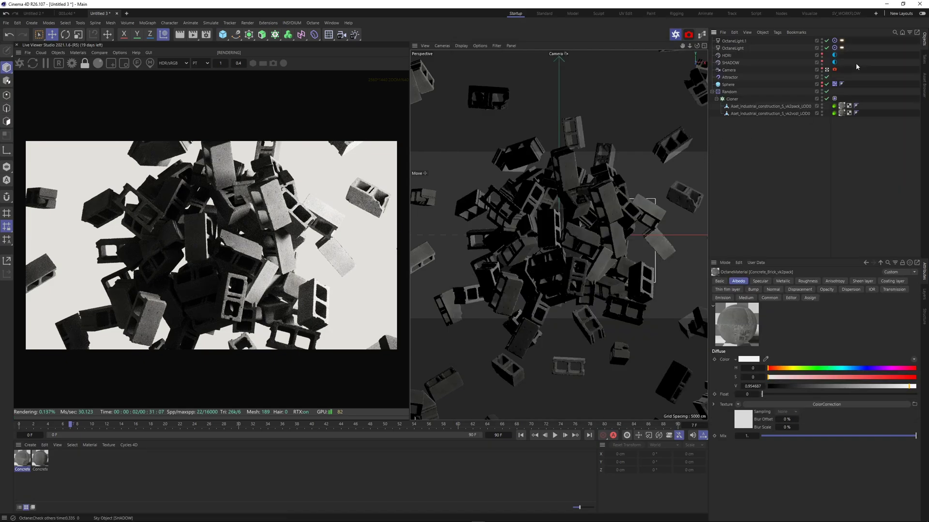
Tint and darken the HDRI sky's RGB spectrum color with saturation 0.1247 and value 0.671463
{"action": "left_click", "coordinate": [835, 57]}
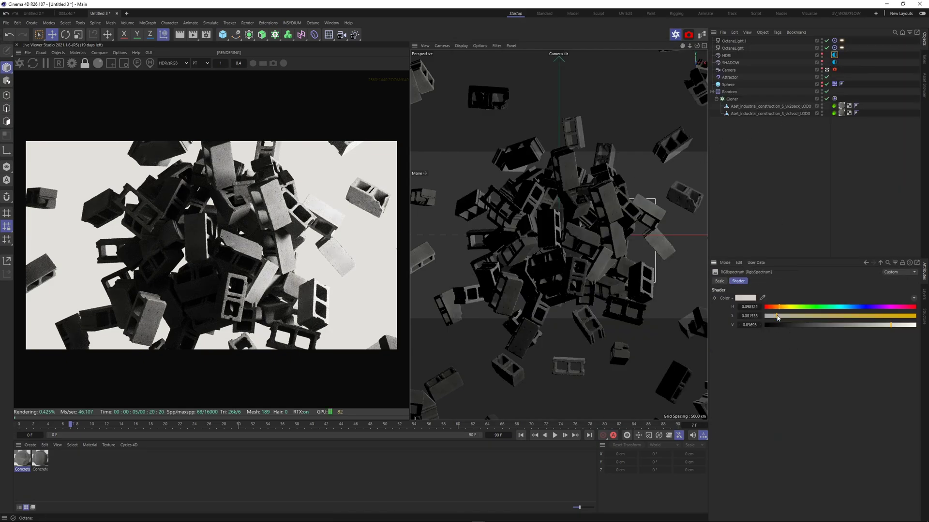
{"action": "left_click_drag", "start_coordinate": [778, 318], "coordinate": [783, 318]}
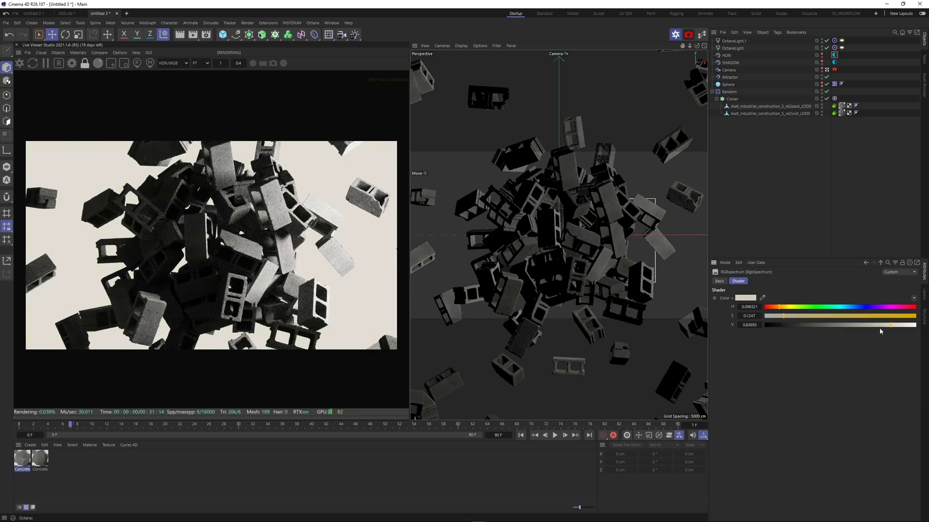
{"action": "left_click_drag", "start_coordinate": [880, 332], "coordinate": [866, 331]}
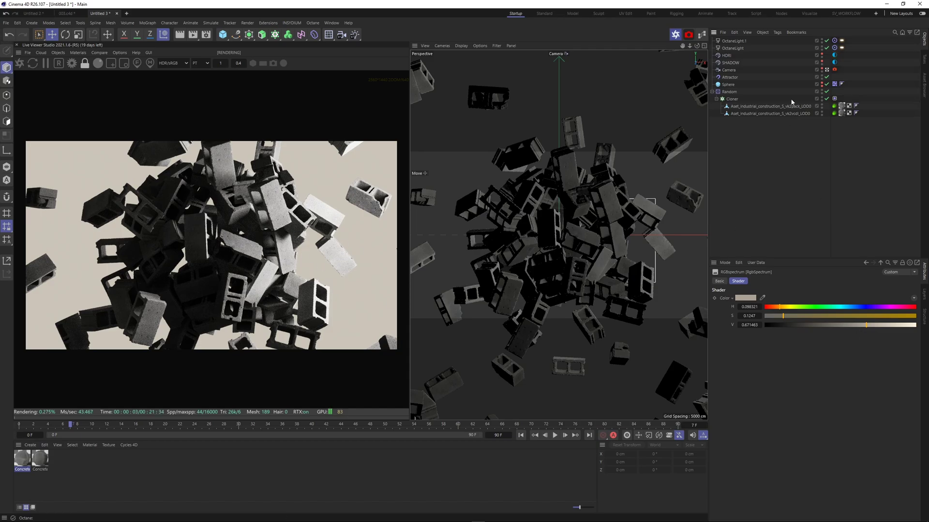
With OctaneLight switched off, set OctaneLight.1's power to 1000 and reposition it at about Z 640 cm
{"action": "left_click", "coordinate": [729, 41]}
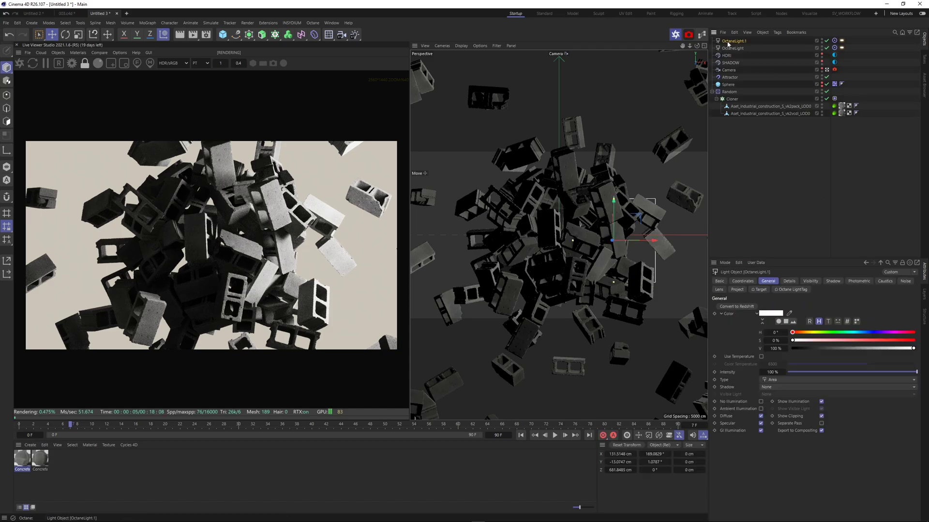
{"action": "left_click", "coordinate": [827, 48]}
{"action": "mouse_move", "coordinate": [611, 209]}
{"action": "left_mouse_down"}
{"action": "mouse_move", "coordinate": [631, 220]}
{"action": "mouse_move", "coordinate": [621, 206]}
{"action": "mouse_move", "coordinate": [607, 223]}
{"action": "mouse_move", "coordinate": [586, 221]}
{"action": "mouse_move", "coordinate": [594, 209]}
{"action": "left_mouse_up"}
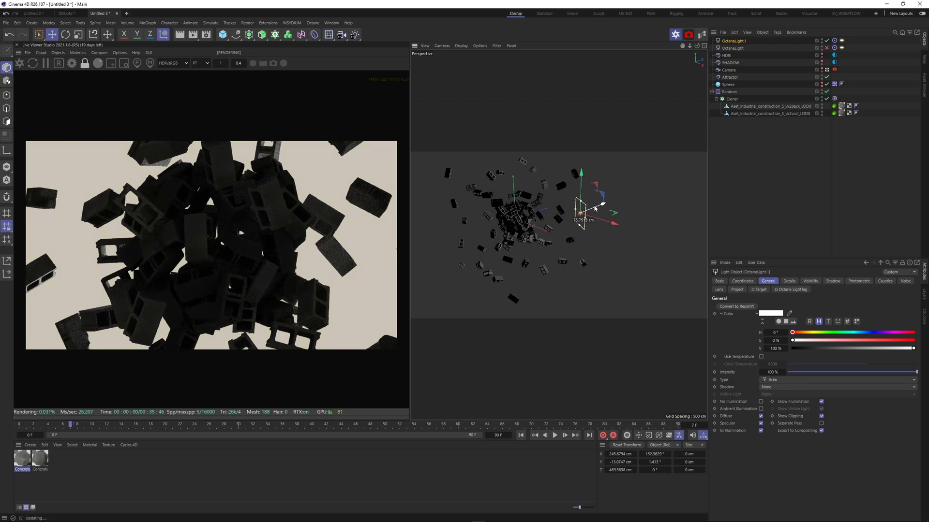
{"action": "left_click", "coordinate": [842, 41]}
{"action": "left_click", "coordinate": [767, 281]}
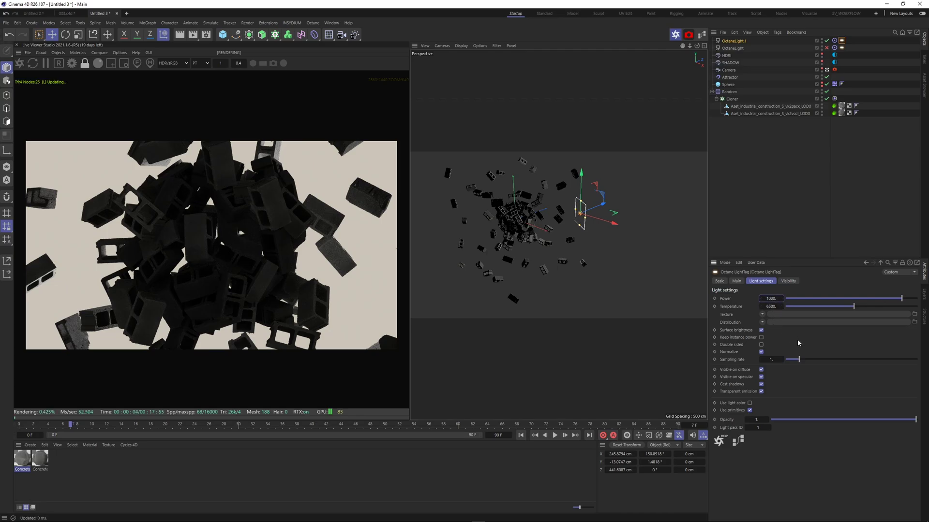
{"action": "left_click_drag", "start_coordinate": [594, 210], "coordinate": [613, 206]}
Set OctaneLight's power to 1000 and the sampling rate of both Octane lights to 2048
{"action": "left_click", "coordinate": [842, 48]}
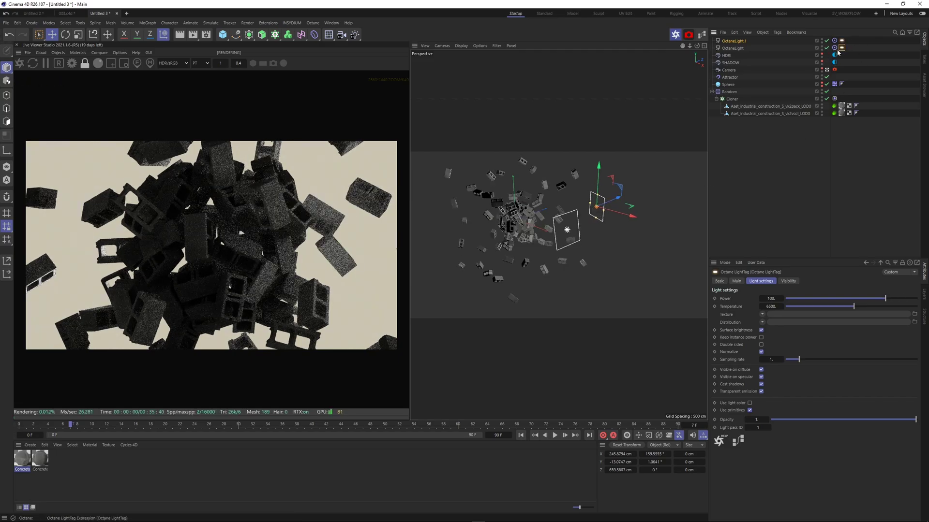
{"action": "left_click", "coordinate": [841, 41], "text": "ctrl"}
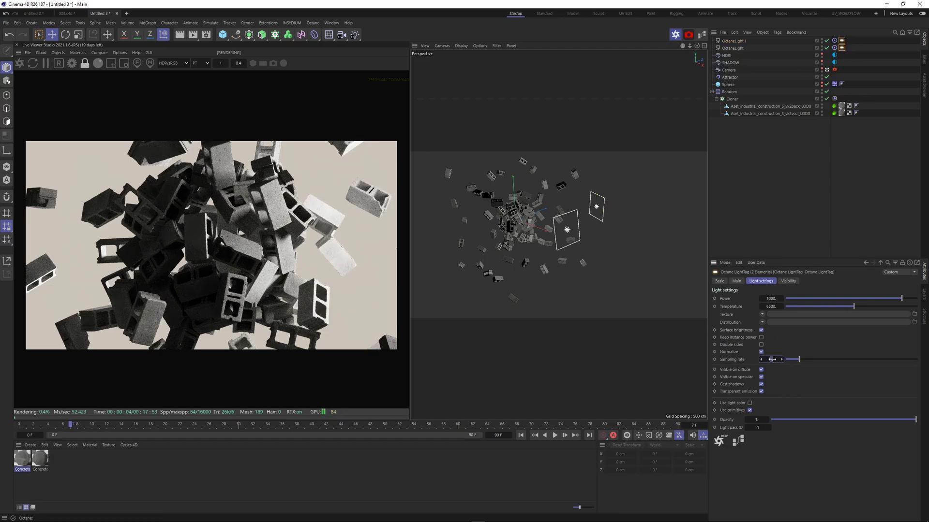
{"action": "left_click_drag", "start_coordinate": [772, 360], "coordinate": [916, 359]}
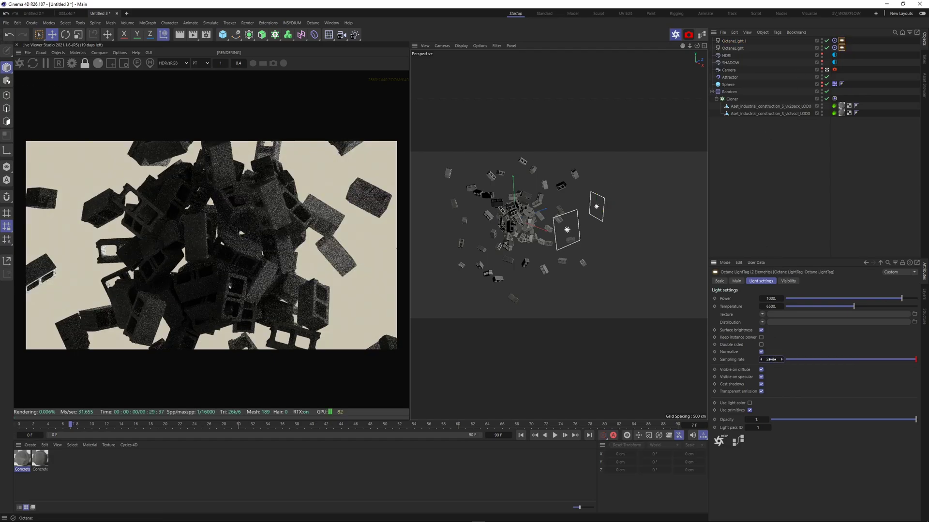
{"action": "scroll", "coordinate": [236, 250], "scroll_direction": "down", "scroll_amount": 1}
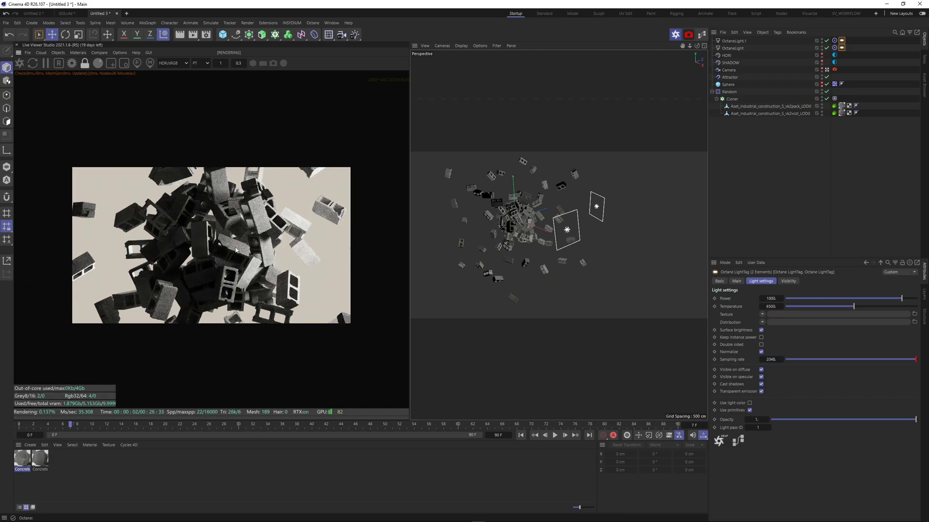
{"action": "scroll", "coordinate": [236, 250], "scroll_direction": "up", "scroll_amount": 1}
Set OctaneLight.1's power to 500 and slide it along its X axis to about 16 cm
{"action": "left_click", "coordinate": [600, 205]}
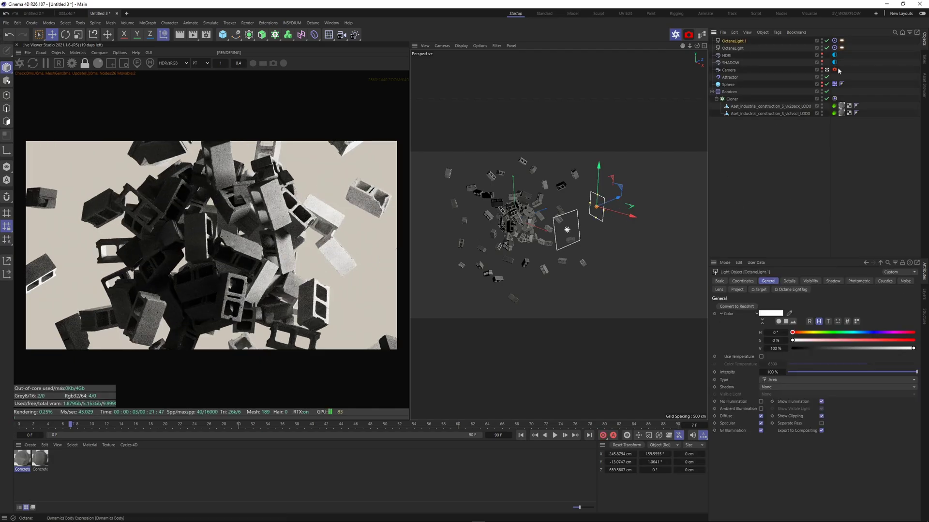
{"action": "left_click", "coordinate": [842, 47]}
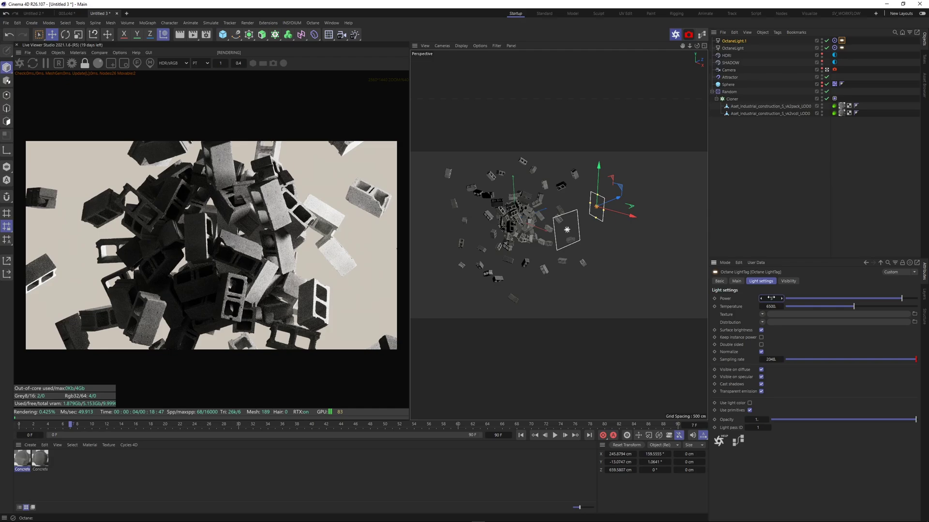
{"action": "key", "text": "Return"}
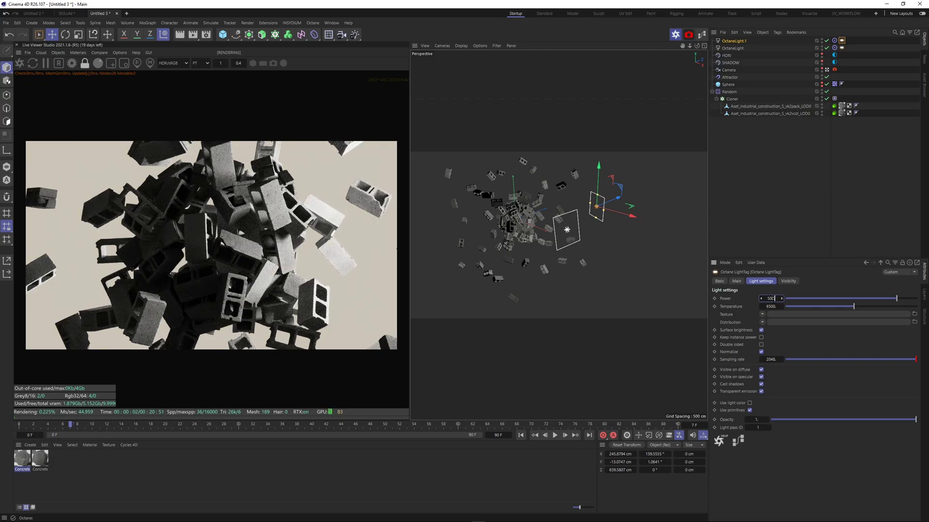
{"action": "left_click_drag", "start_coordinate": [615, 212], "coordinate": [595, 207]}
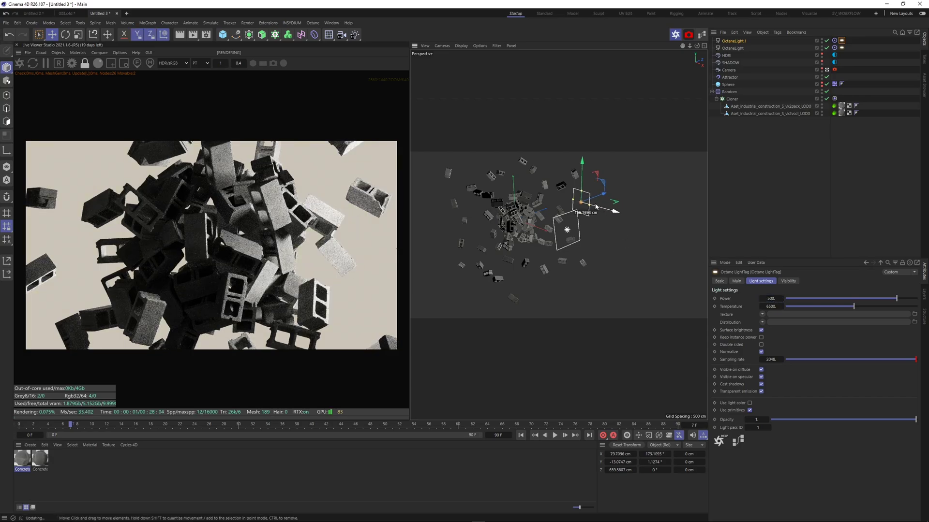
{"action": "left_click", "coordinate": [826, 40]}
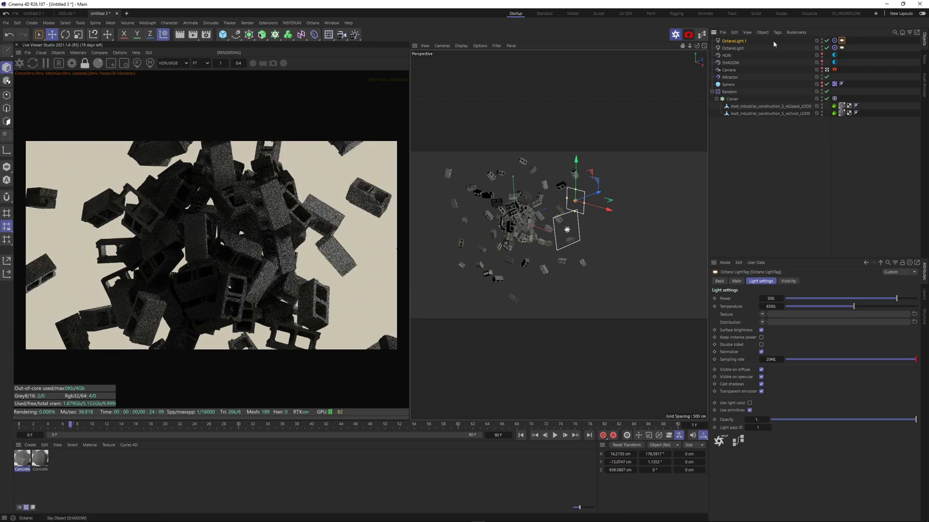
Move OctaneLight farther from the block cluster to about X 747 cm and check the render through the camera
{"action": "left_click", "coordinate": [732, 48]}
{"action": "left_click_drag", "start_coordinate": [589, 240], "coordinate": [615, 253]}
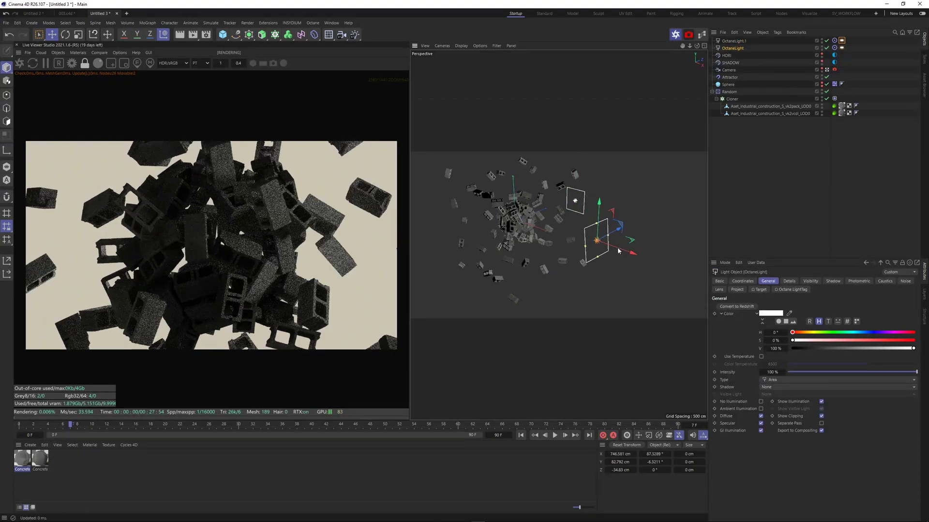
{"action": "left_click", "coordinate": [780, 203]}
{"action": "key", "text": "F1"}
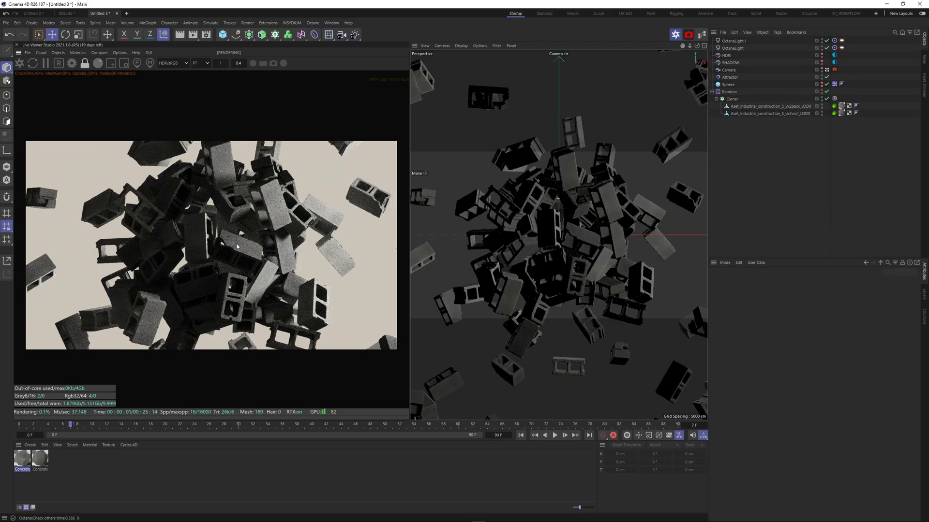
{"action": "scroll", "coordinate": [237, 247], "scroll_direction": "down", "scroll_amount": 1}
{"action": "scroll", "coordinate": [257, 314], "scroll_direction": "up", "scroll_amount": 2}
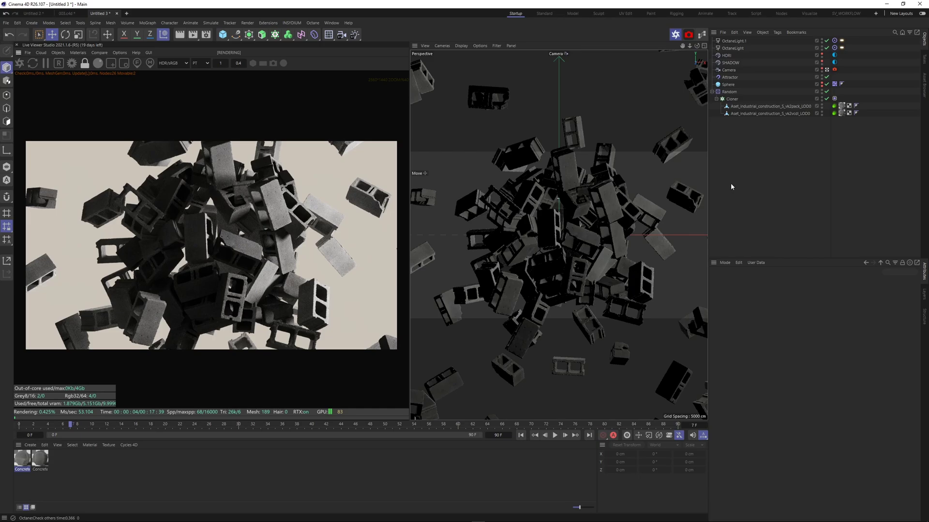
Duplicate the camera, look through the copy and set its focal length to Super Tele (300 mm)
{"action": "left_click_drag", "start_coordinate": [736, 70], "coordinate": [736, 80], "text": "ctrl"}
{"action": "left_click", "coordinate": [826, 78]}
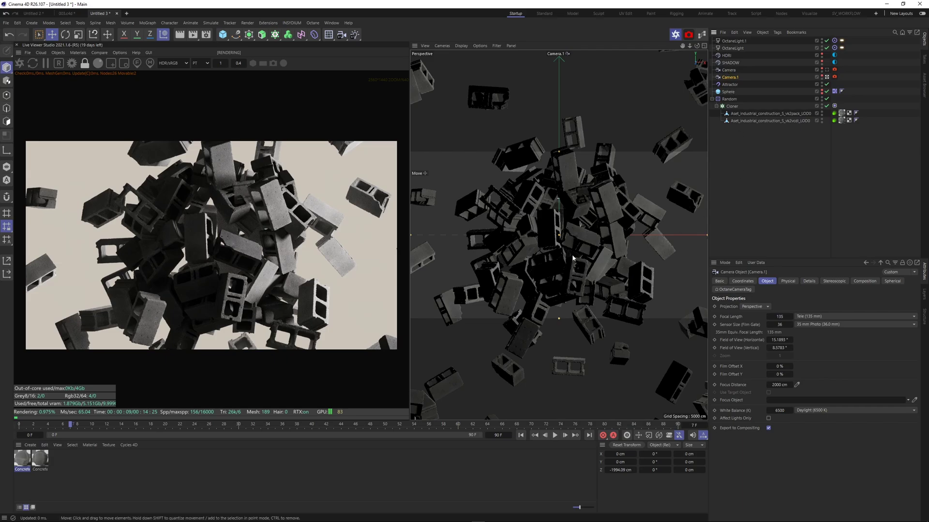
{"action": "left_click", "coordinate": [808, 317]}
{"action": "left_click", "coordinate": [827, 374]}
{"action": "left_click", "coordinate": [820, 317]}
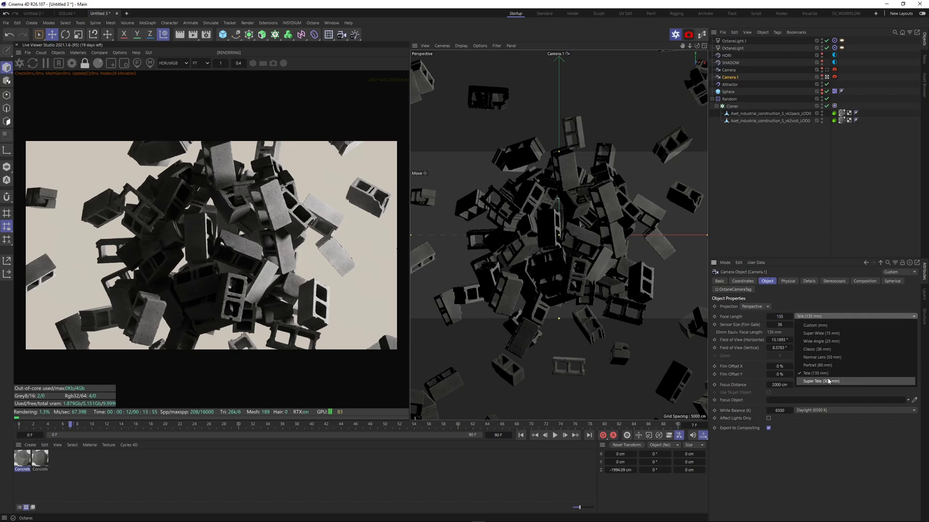
{"action": "left_click", "coordinate": [828, 380]}
Frame Camera.1 as a close-up of the cluster's right side, at about X 205, Y 151, Z -1989 cm
{"action": "middle_click_drag", "start_coordinate": [628, 223], "coordinate": [509, 320], "text": "alt"}
{"action": "middle_click_drag", "start_coordinate": [571, 281], "coordinate": [559, 295], "text": "alt"}
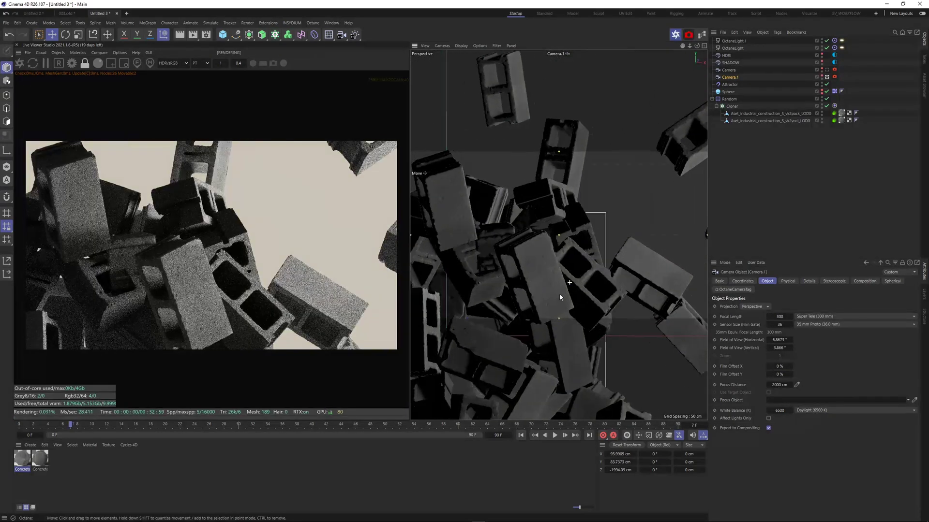
{"action": "left_click_drag", "start_coordinate": [559, 295], "coordinate": [540, 325], "text": "alt"}
{"action": "middle_click_drag", "start_coordinate": [573, 289], "coordinate": [559, 272], "text": "alt"}
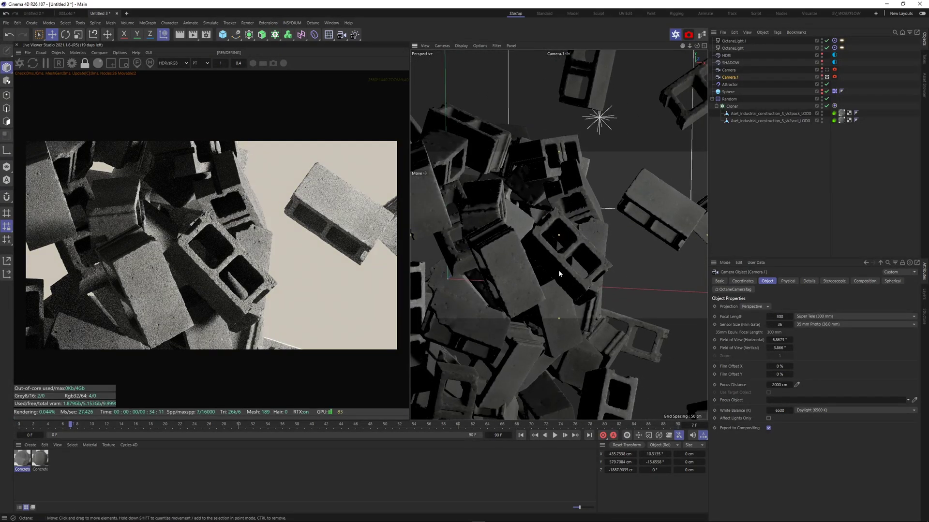
{"action": "left_click_drag", "start_coordinate": [560, 273], "coordinate": [547, 312], "text": "alt"}
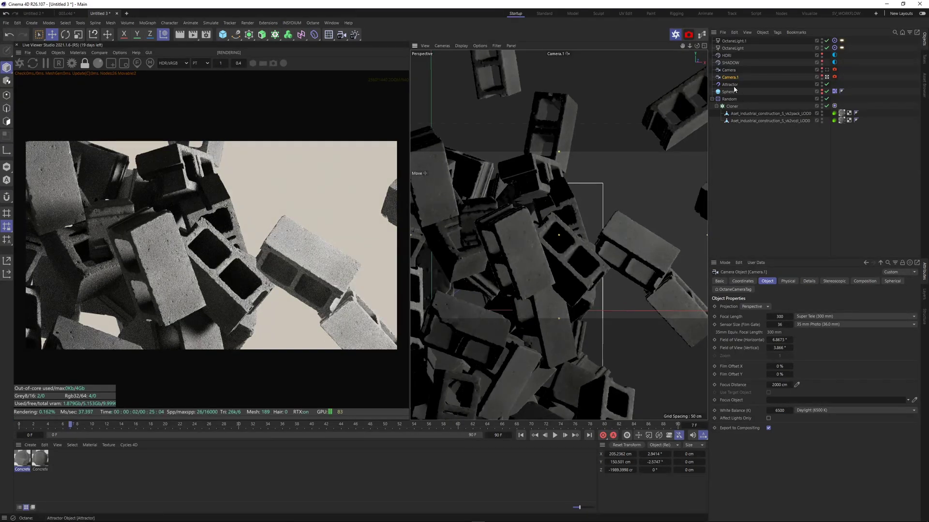
Duplicate the close-up camera and frame the cluster's upper-left blocks, with the copy at about X -583, Y 193, Z -2413 cm
{"action": "left_click_drag", "start_coordinate": [734, 83], "coordinate": [734, 82], "text": "ctrl"}
{"action": "right_click_drag", "start_coordinate": [649, 196], "coordinate": [556, 235], "text": "alt"}
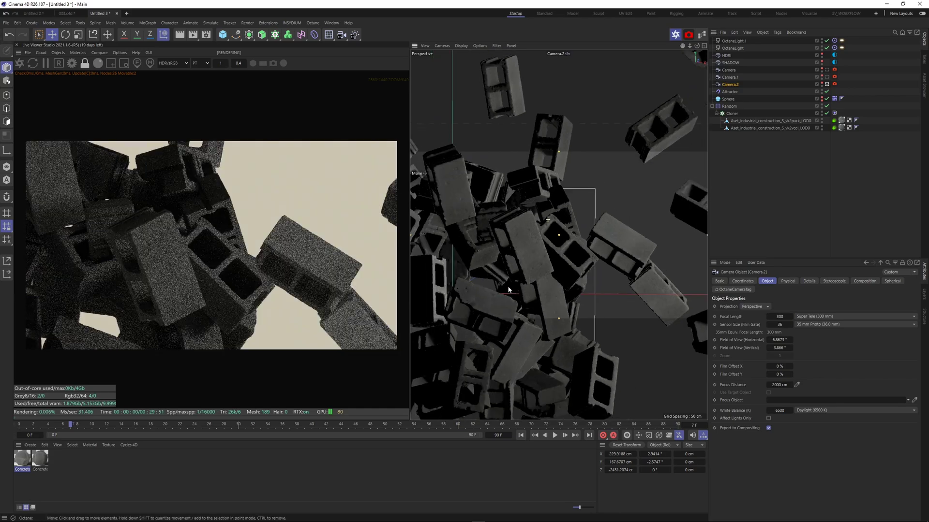
{"action": "middle_click_drag", "start_coordinate": [454, 290], "coordinate": [469, 170], "text": "alt"}
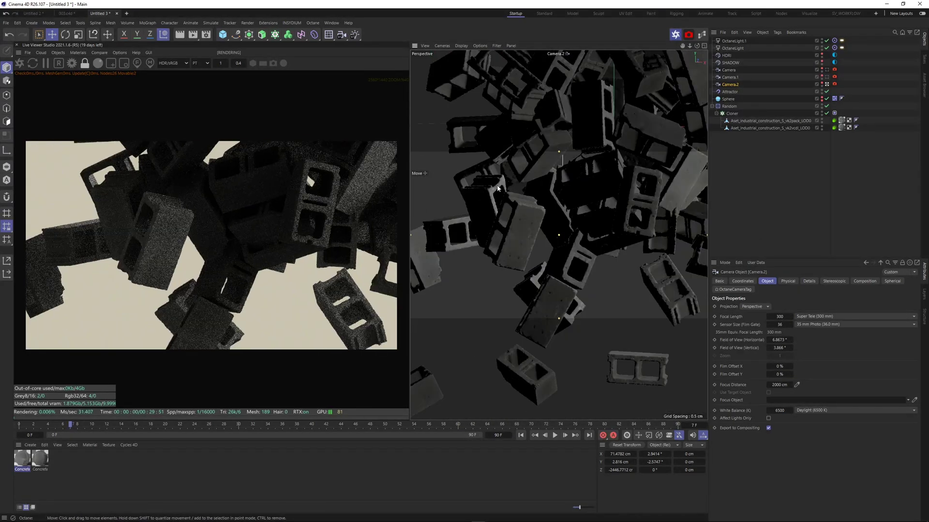
{"action": "middle_click_drag", "start_coordinate": [585, 145], "coordinate": [636, 370], "text": "alt"}
{"action": "middle_click_drag", "start_coordinate": [615, 208], "coordinate": [620, 228], "text": "alt"}
{"action": "left_click_drag", "start_coordinate": [621, 227], "coordinate": [546, 259], "text": "alt"}
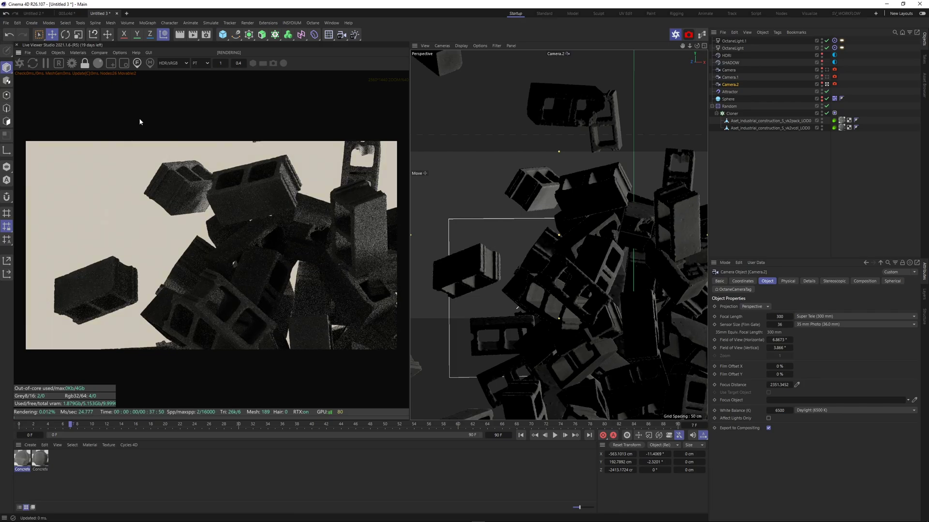
Focus Camera.2 on the large upper-centre block in the render and raise its Octane depth-of-field aperture to about 3.4 cm
{"action": "left_click", "coordinate": [136, 64]}
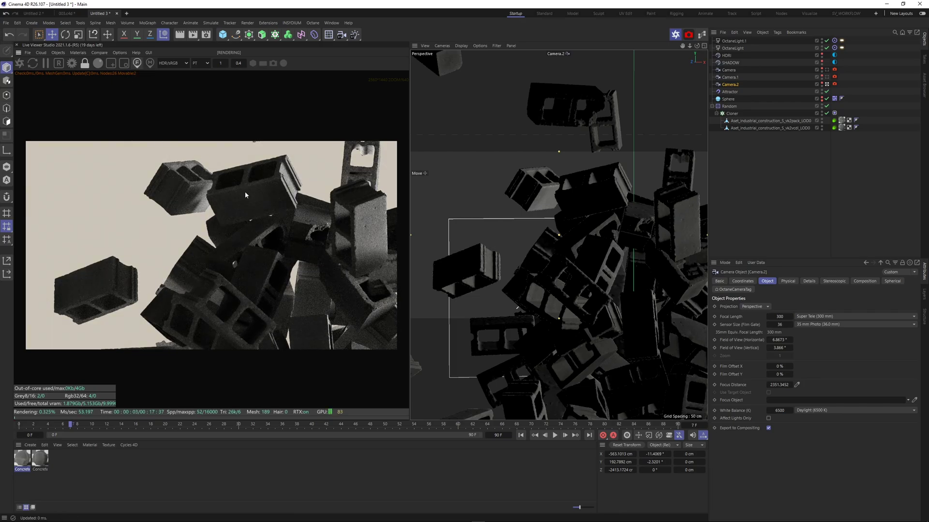
{"action": "left_click", "coordinate": [241, 191]}
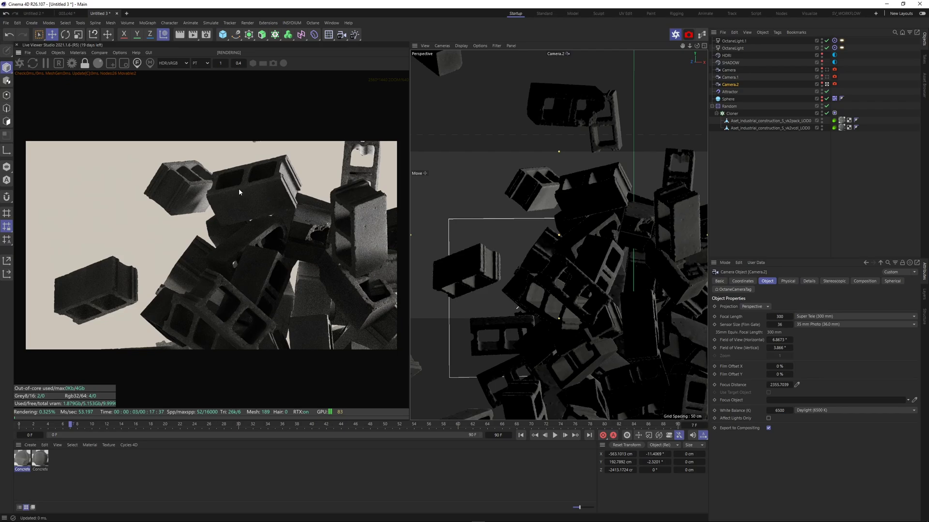
{"action": "left_click", "coordinate": [835, 85]}
{"action": "left_click", "coordinate": [739, 281]}
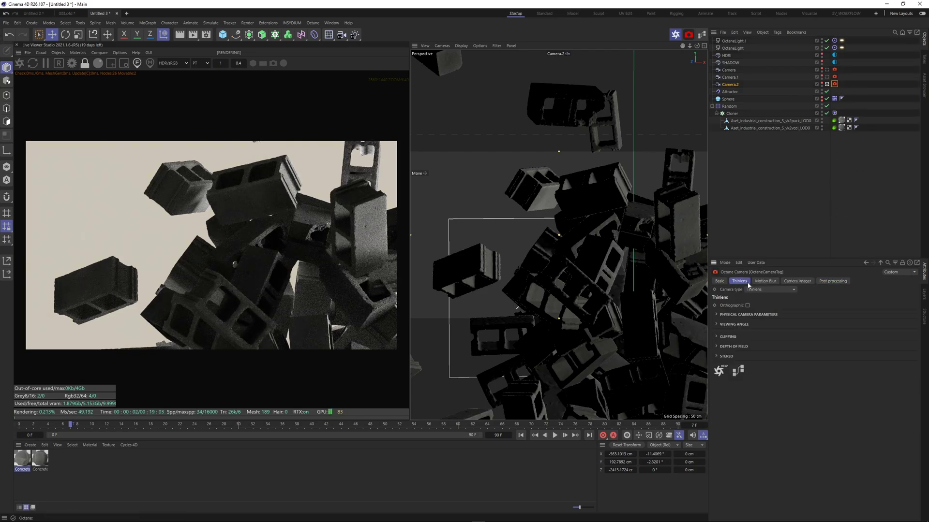
{"action": "left_click", "coordinate": [717, 346]}
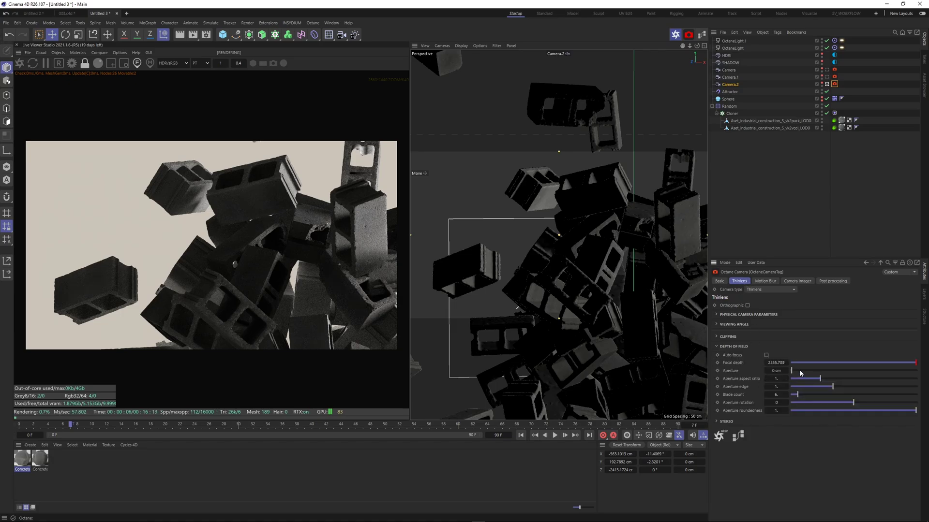
{"action": "left_click_drag", "start_coordinate": [791, 371], "coordinate": [903, 370]}
Set Camera.2's aperture aspect ratio to 2, aperture edge to 3 and aperture roundedness to 0.08, and raise the aperture to about 4.14 cm
{"action": "double_click", "coordinate": [783, 378]}
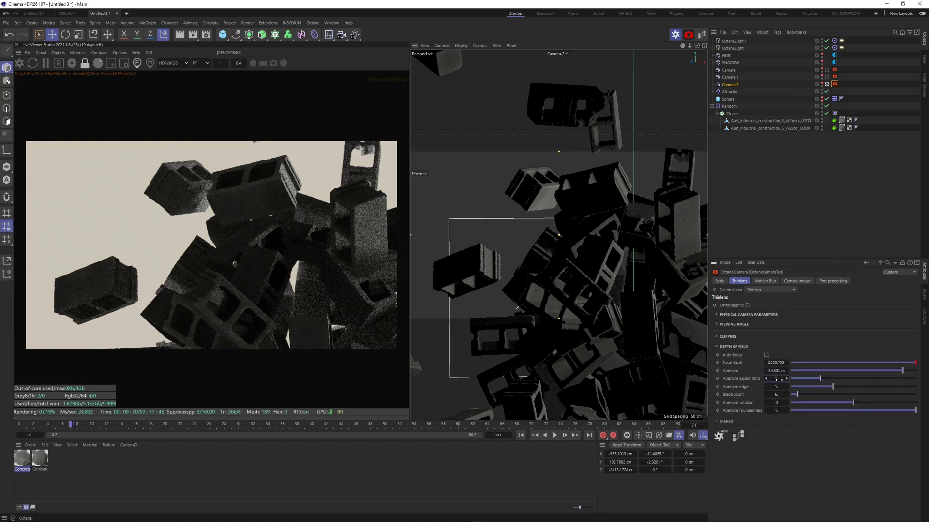
{"action": "type", "text": "2"}
{"action": "key", "text": "Tab"}
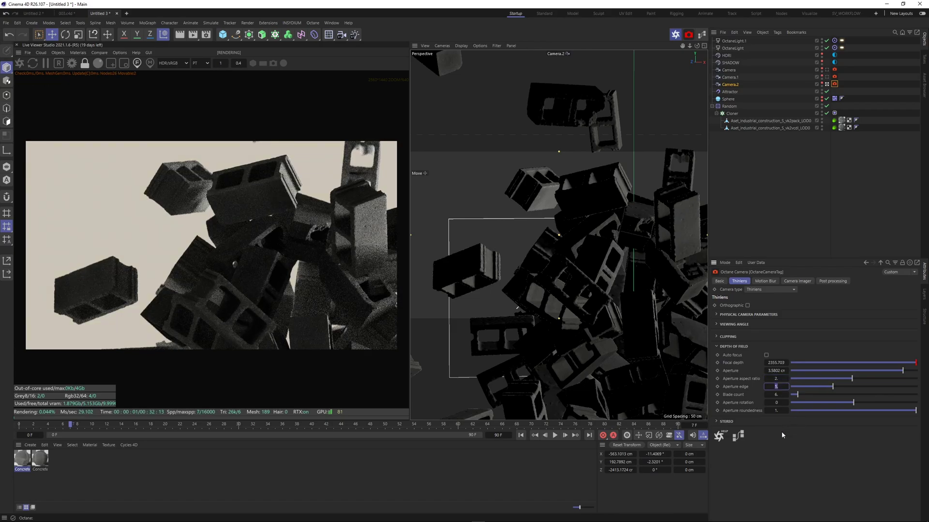
{"action": "type", "text": "3"}
{"action": "double_click", "coordinate": [777, 410]}
{"action": "type", "text": "0.08"}
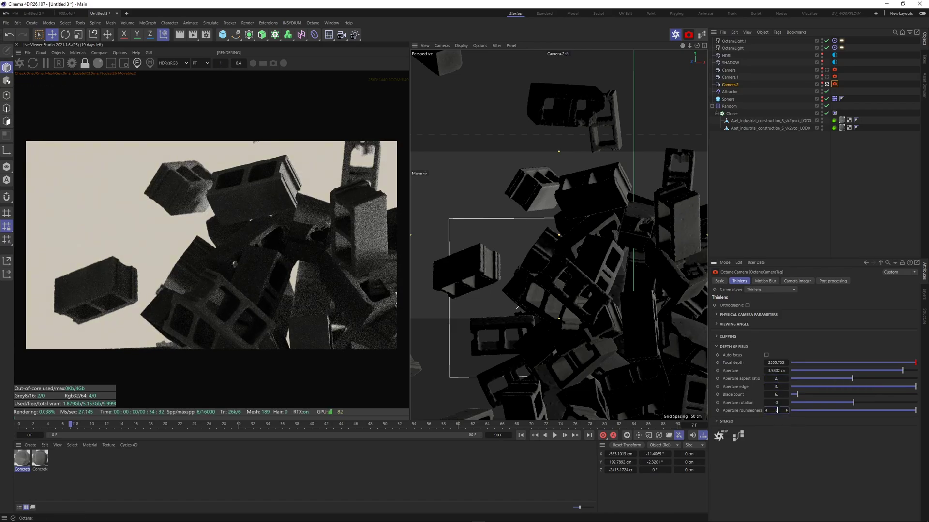
{"action": "key", "text": "Return"}
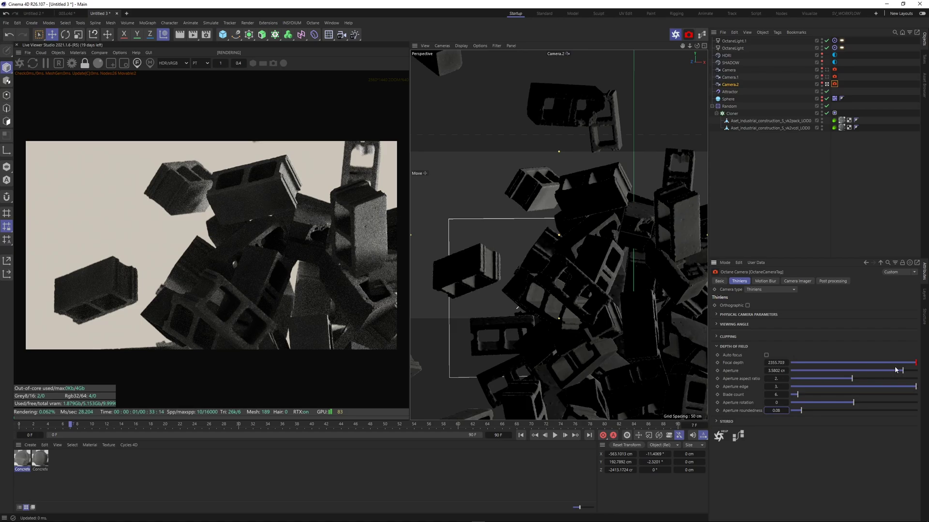
{"action": "left_click_drag", "start_coordinate": [899, 371], "coordinate": [922, 372]}
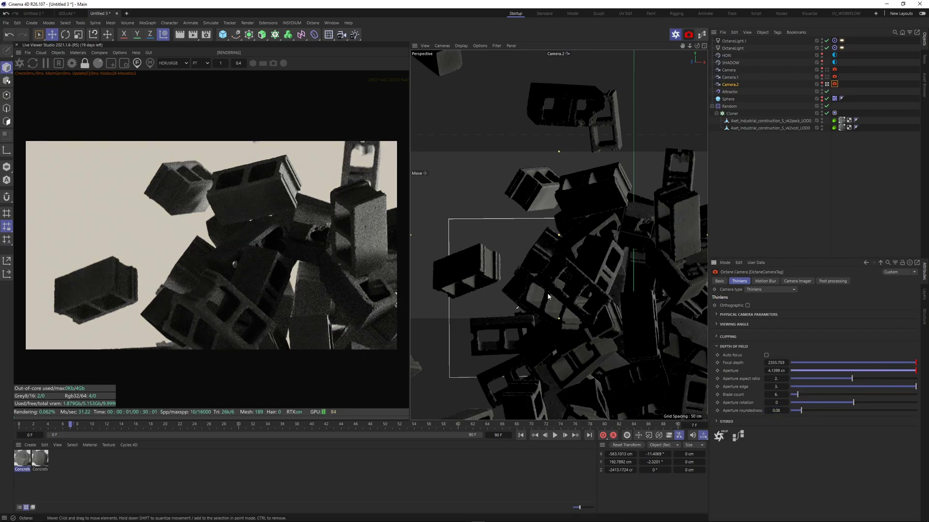
Reframe Camera.2 to about X -456, Y 220, Z -2434 cm and pick a new focus point among the central blocks
{"action": "middle_click_drag", "start_coordinate": [579, 320], "coordinate": [430, 303], "text": "alt"}
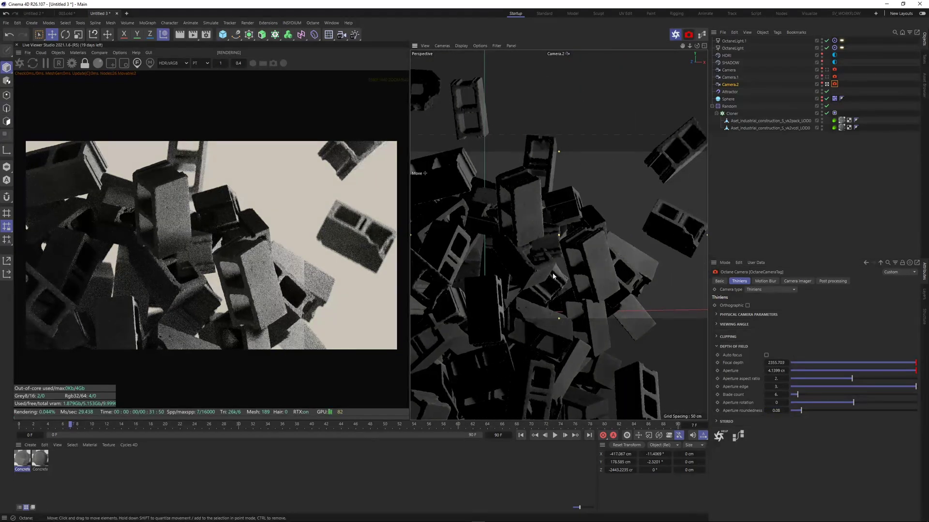
{"action": "middle_click_drag", "start_coordinate": [544, 304], "coordinate": [557, 290], "text": "alt"}
{"action": "left_click", "coordinate": [138, 64]}
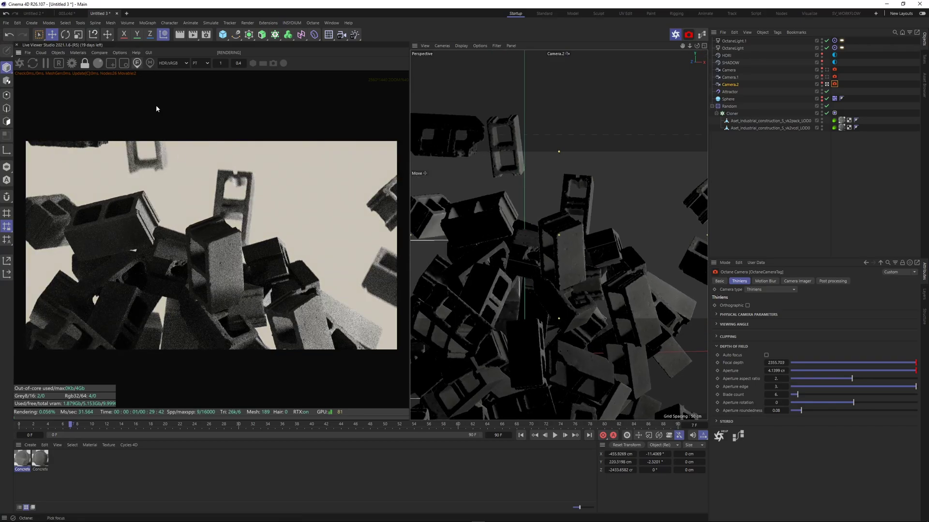
{"action": "left_click", "coordinate": [195, 207]}
Look through the original Camera and move the animation to frame 4
{"action": "left_click", "coordinate": [785, 153]}
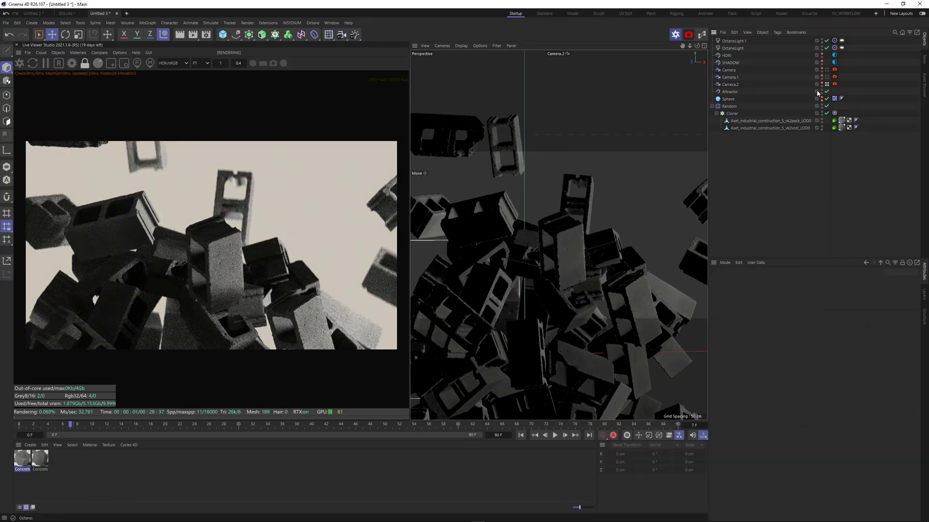
{"action": "left_click", "coordinate": [827, 70]}
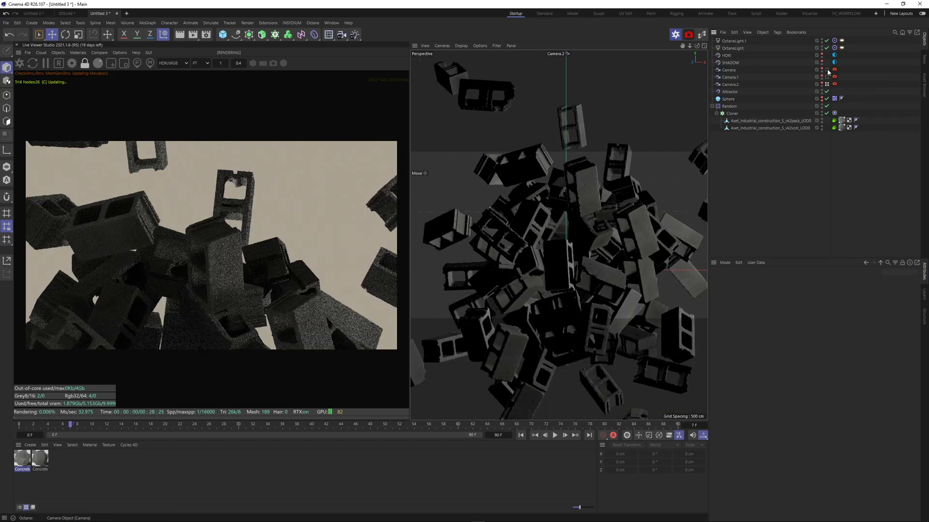
{"action": "left_click", "coordinate": [48, 426]}
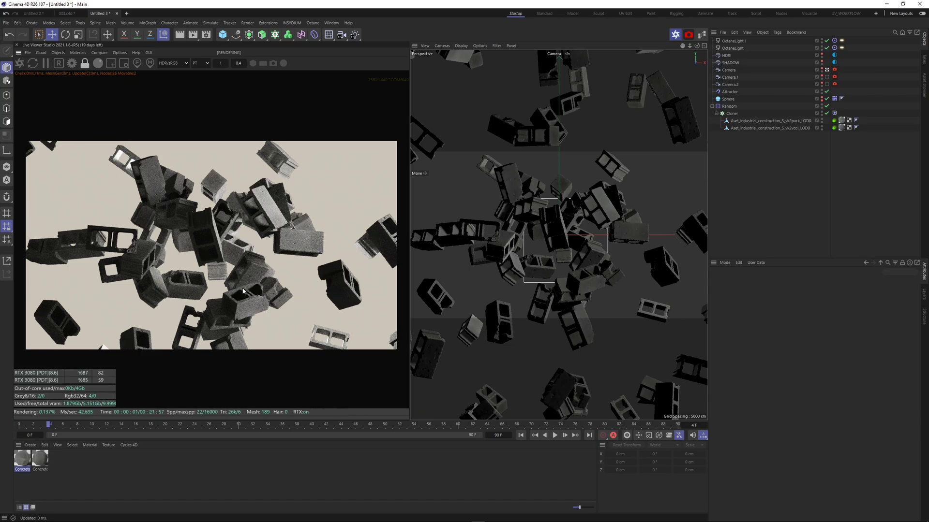
Set the HORI environment colour to a hue of about 0.07 and a saturation of about 0.086
{"action": "left_click", "coordinate": [835, 55]}
{"action": "left_click", "coordinate": [751, 326]}
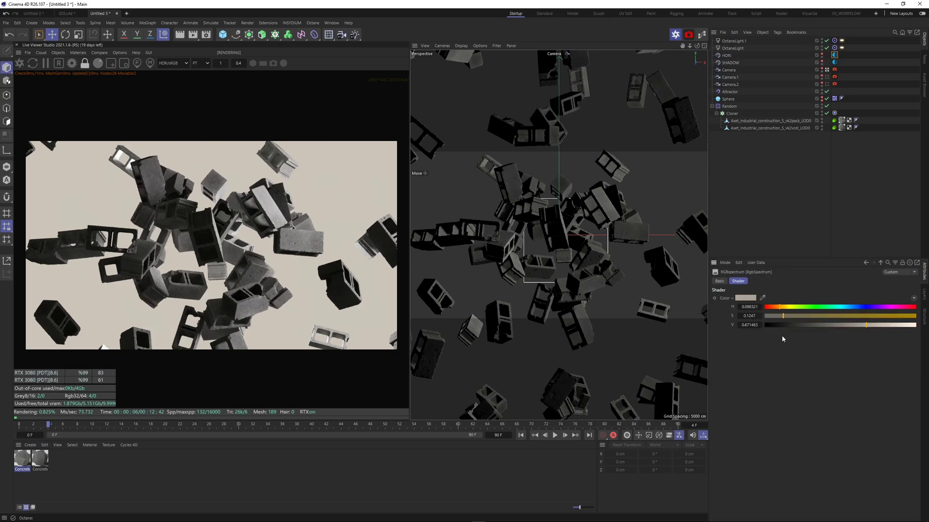
{"action": "left_click", "coordinate": [777, 309]}
{"action": "left_click", "coordinate": [775, 306]}
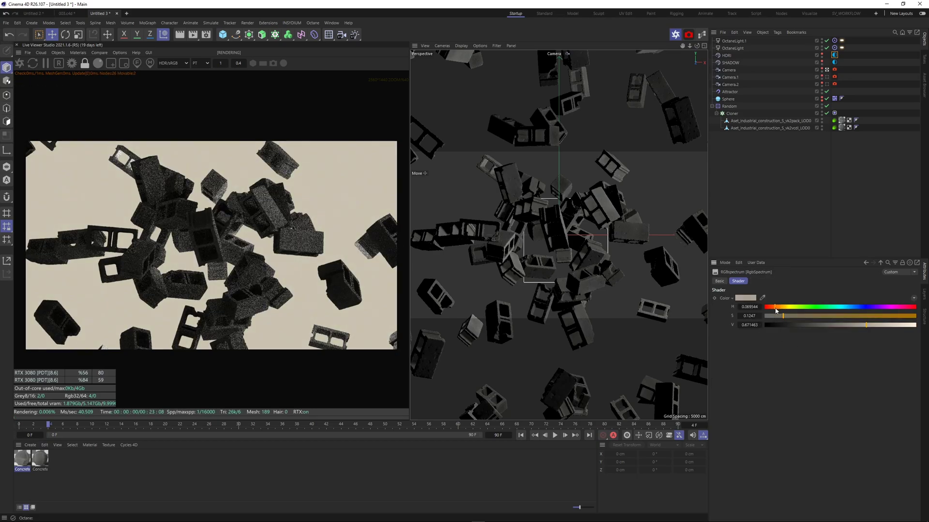
{"action": "left_click", "coordinate": [778, 316]}
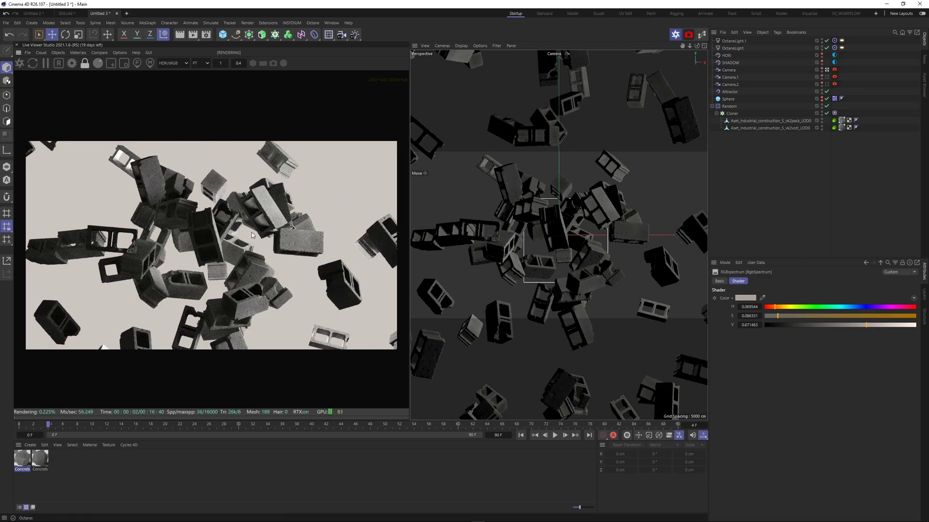
Check the render at frames 4 and 6, and move the animation to frame 8
{"action": "scroll", "coordinate": [251, 233], "scroll_direction": "up", "scroll_amount": 3}
{"action": "scroll", "coordinate": [251, 235], "scroll_direction": "down", "scroll_amount": 6}
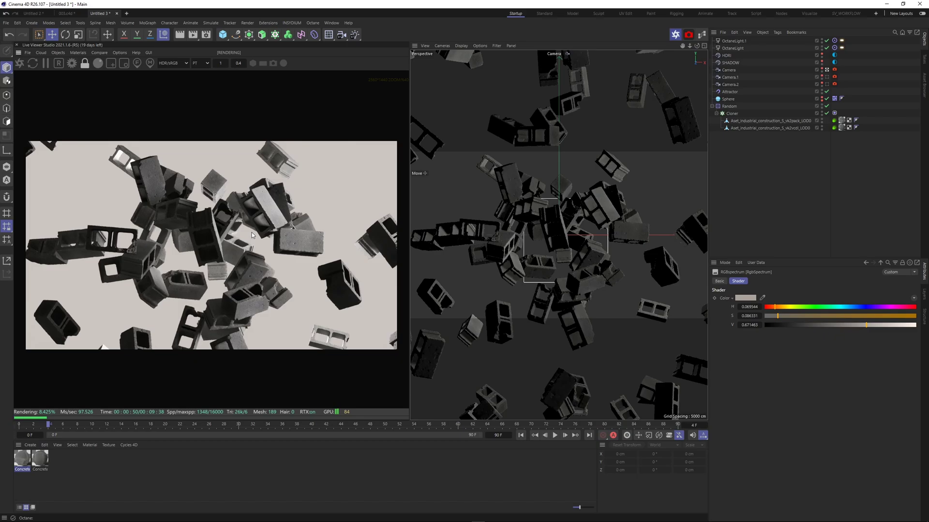
{"action": "left_click", "coordinate": [63, 425]}
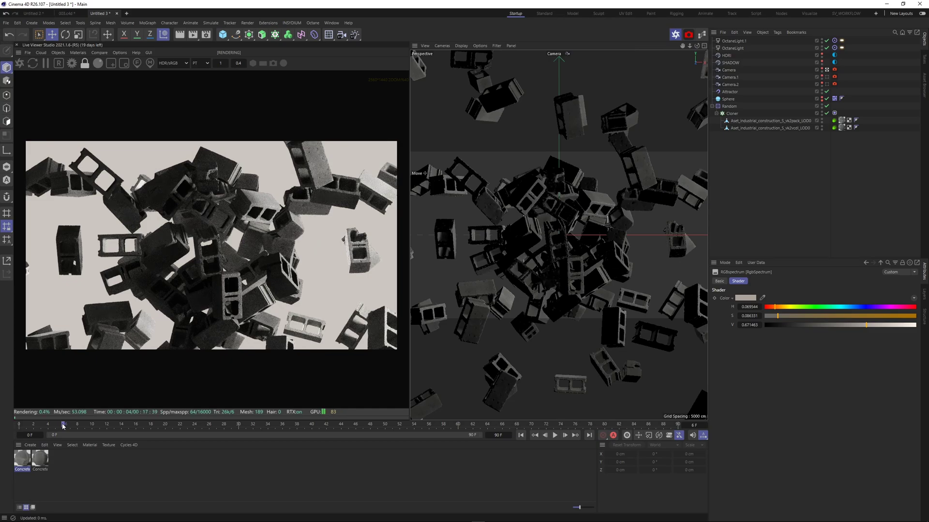
{"action": "left_click", "coordinate": [76, 425]}
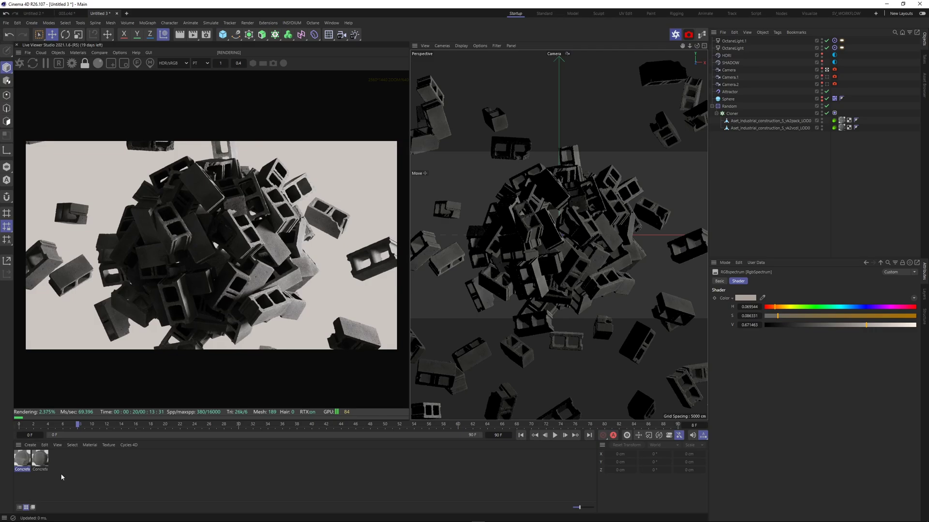
Set Octane's path tracing kernel to 2048 max samples, with diffuse depth and specular depth both at 8
{"action": "left_click", "coordinate": [72, 63]}
{"action": "left_click_drag", "start_coordinate": [71, 6], "coordinate": [290, 58]}
{"action": "left_click", "coordinate": [280, 94]}
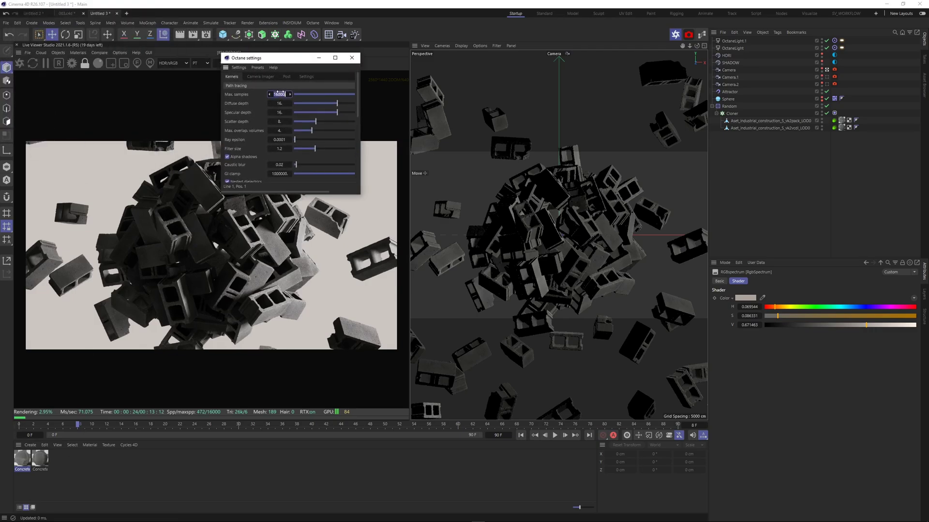
{"action": "type", "text": "2048"}
{"action": "key", "text": "Tab"}
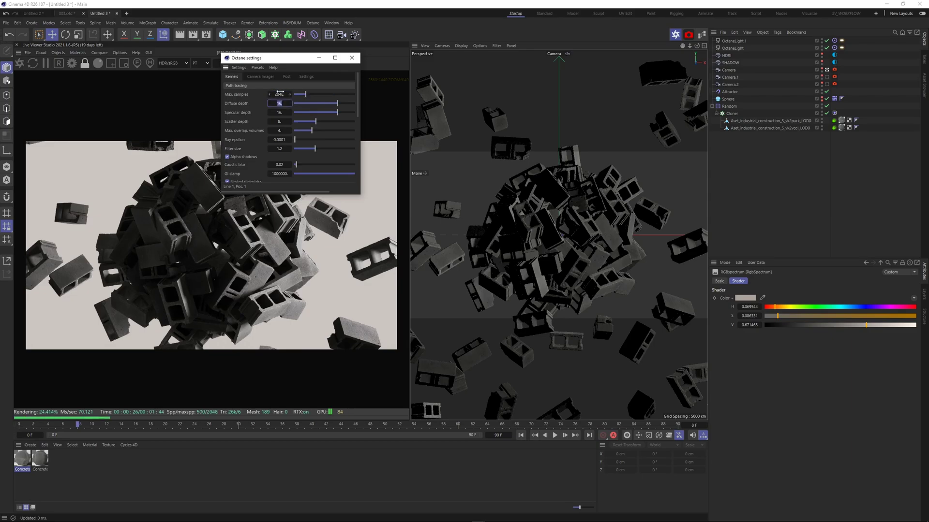
{"action": "type", "text": "8"}
{"action": "key", "text": "Tab"}
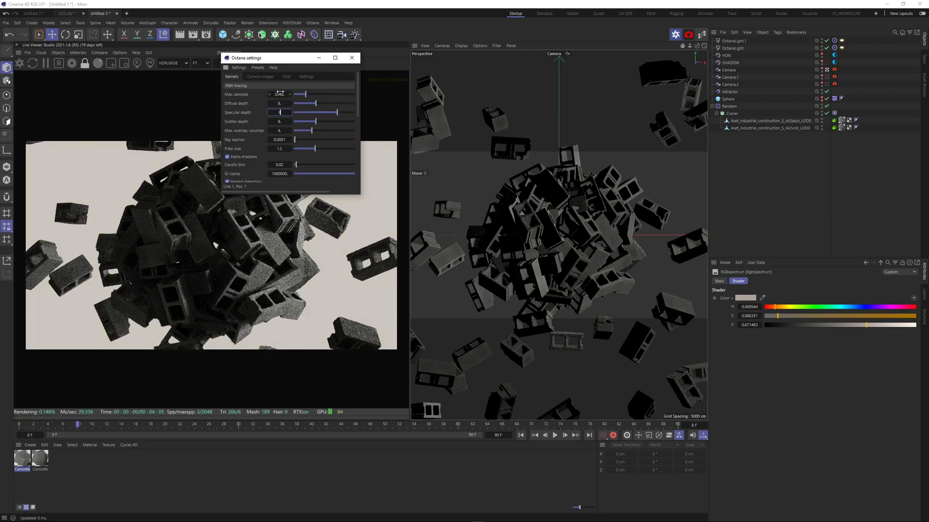
{"action": "type", "text": "8"}
Set the kernel's GI clamp to 10 and close the Octane settings
{"action": "key", "text": "Tab"}
{"action": "key", "text": "Tab"}
{"action": "key", "text": "Tab"}
{"action": "key", "text": "Tab"}
{"action": "key", "text": "Tab"}
{"action": "key", "text": "Tab"}
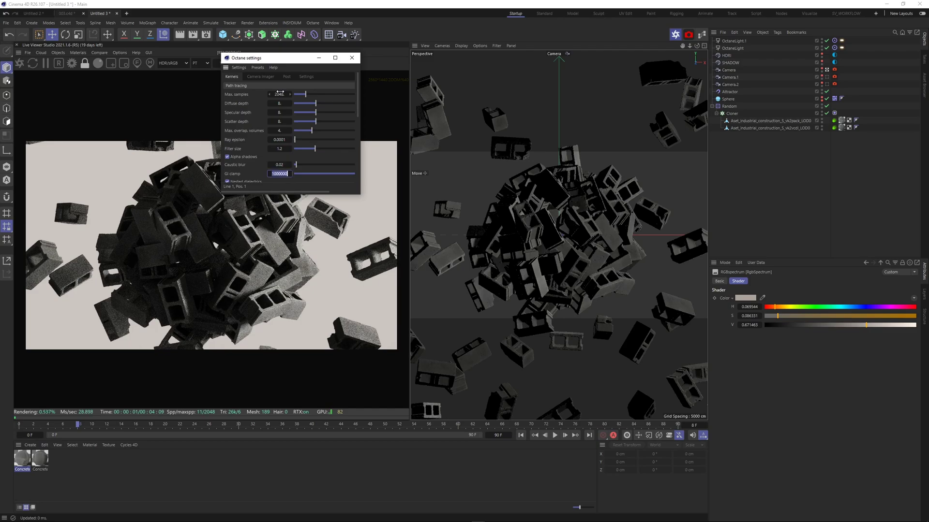
{"action": "type", "text": "10"}
{"action": "key", "text": "Return"}
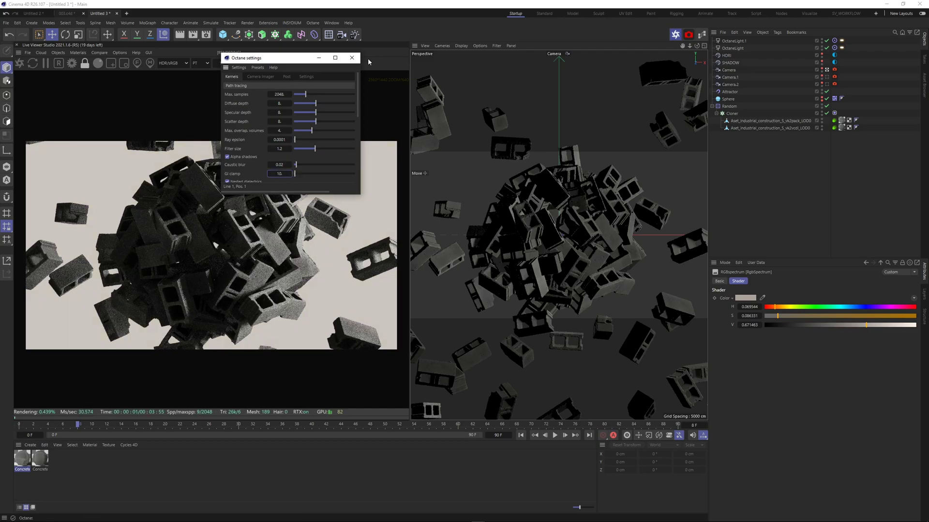
{"action": "left_click", "coordinate": [351, 58]}
Set the regular image save format to PNG in the render settings and close them
{"action": "left_click", "coordinate": [206, 35]}
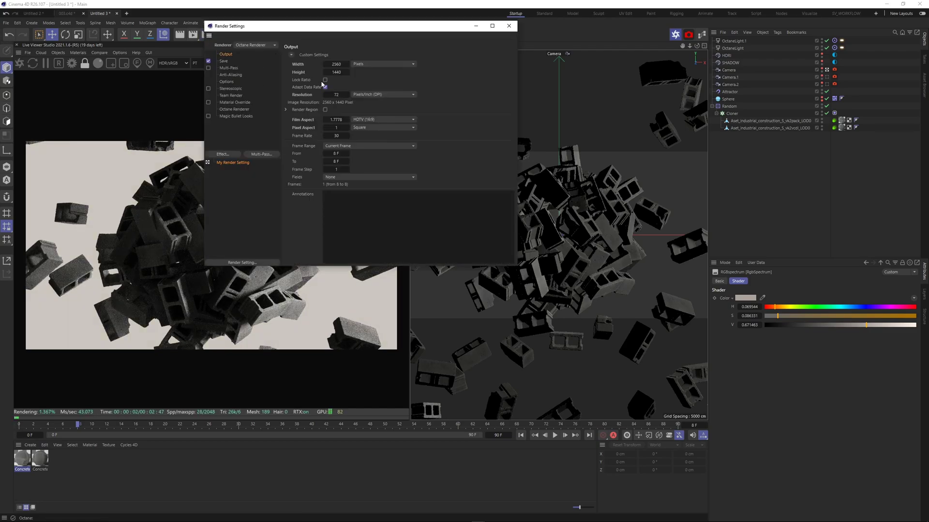
{"action": "left_click", "coordinate": [223, 61]}
{"action": "left_click", "coordinate": [348, 85]}
{"action": "left_click", "coordinate": [344, 164]}
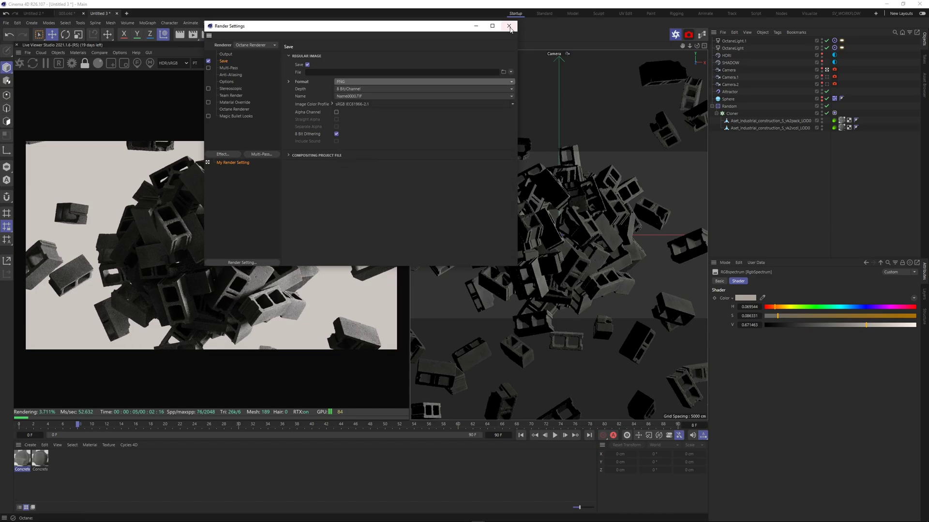
{"action": "left_click", "coordinate": [509, 26]}
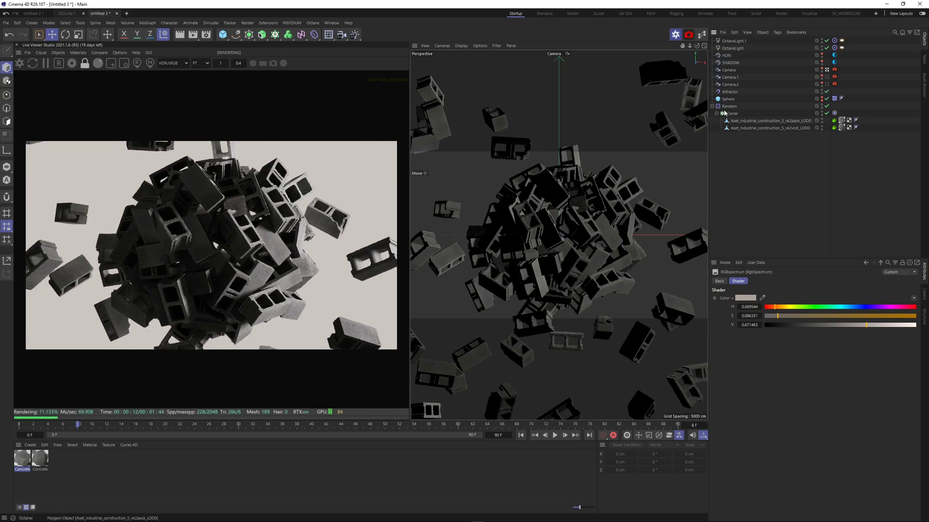
Group the Attractor, Sphere and Random hierarchy with its cloned blocks into a null named GEO
{"action": "left_click_drag", "start_coordinate": [747, 162], "coordinate": [724, 90]}
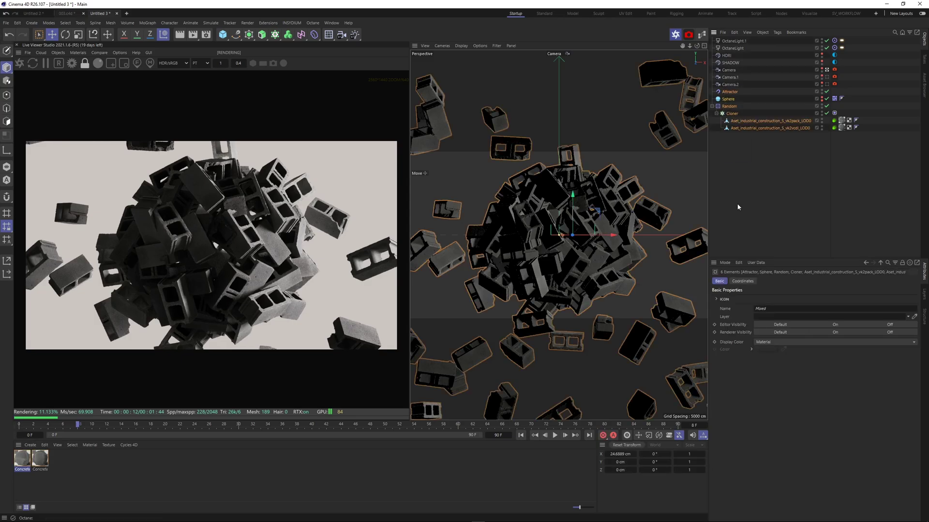
{"action": "key", "text": "alt+g"}
{"action": "double_click", "coordinate": [727, 92]}
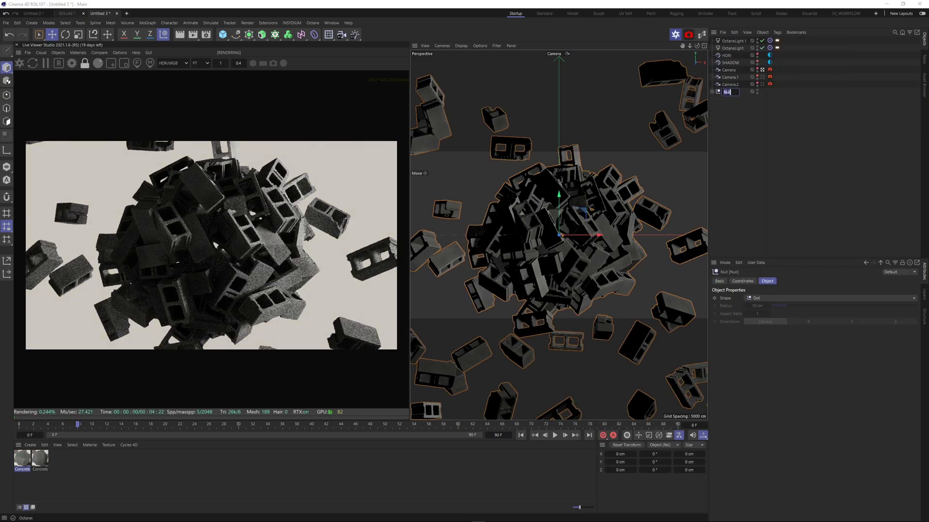
{"action": "type", "text": "GEO"}
{"action": "key", "text": "Return"}
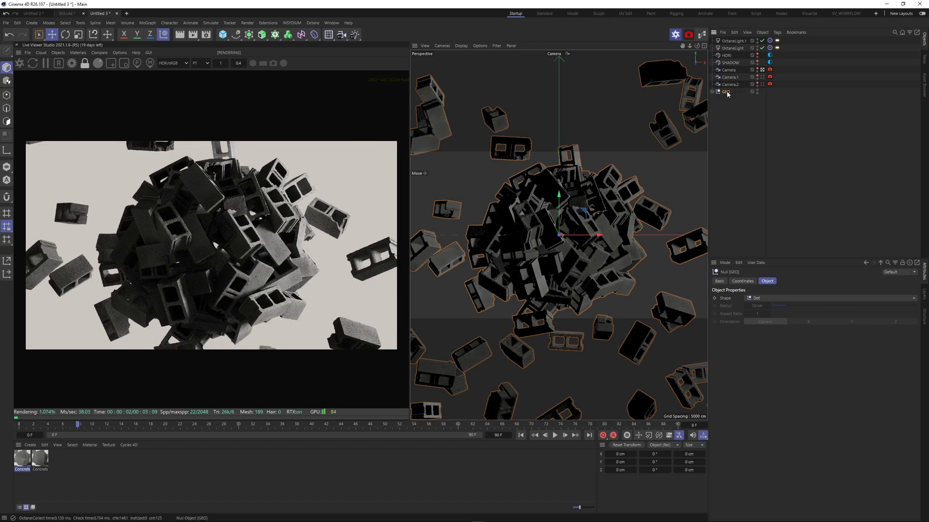
Rename the three cameras in order as CAM_001, CAM_002 and CAM_003
{"action": "double_click", "coordinate": [730, 70]}
{"action": "type", "text": "CAM_001"}
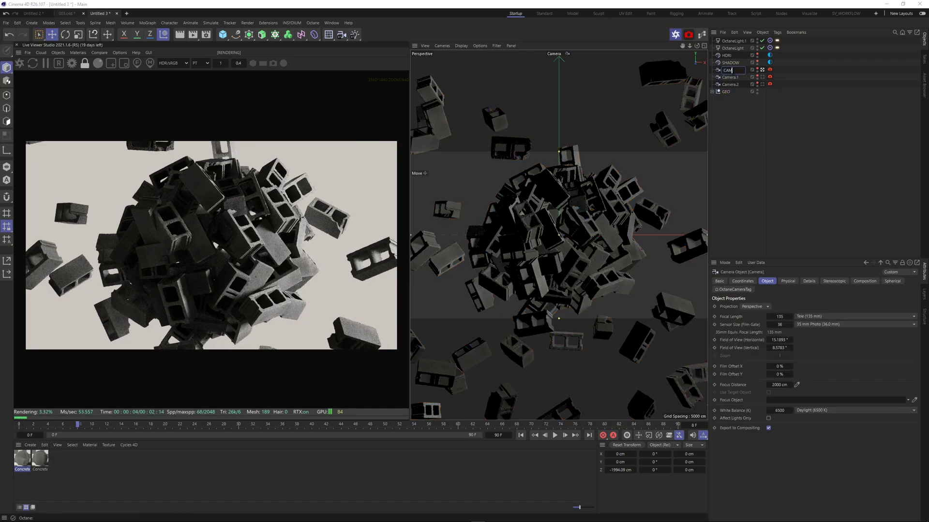
{"action": "key", "text": "Return"}
{"action": "double_click", "coordinate": [730, 77]}
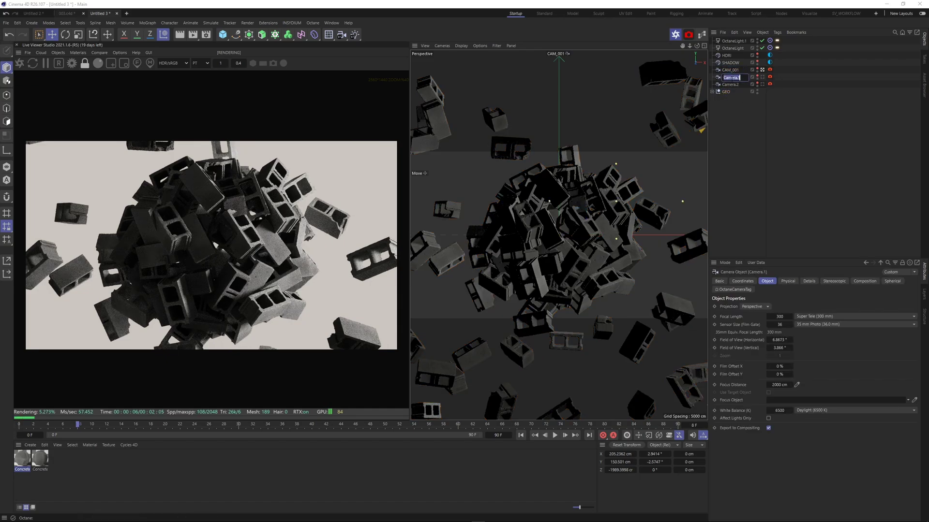
{"action": "type", "text": "CAM_002"}
{"action": "key", "text": "Return"}
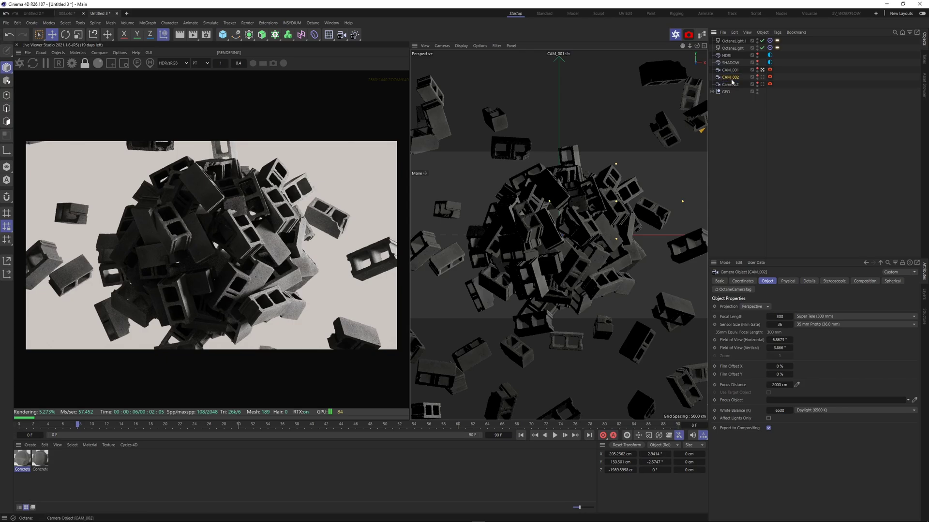
{"action": "double_click", "coordinate": [730, 84]}
{"action": "type", "text": "CAM_0"}
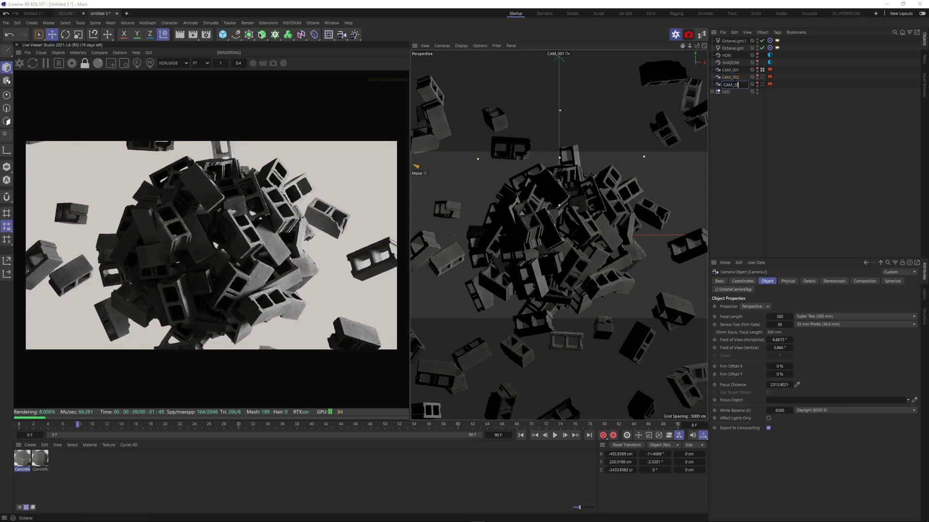
{"action": "type", "text": "03"}
{"action": "key", "text": "Return"}
{"action": "left_click_drag", "start_coordinate": [784, 94], "coordinate": [730, 73]}
{"action": "key", "text": "alt+g"}
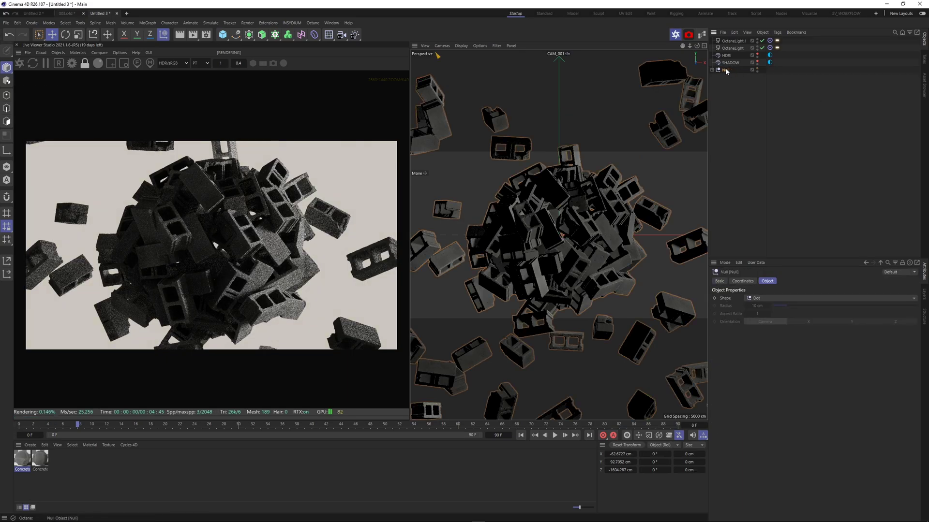
{"action": "left_click", "coordinate": [783, 91]}
{"action": "key", "text": "ctrl+z"}
{"action": "key", "text": "ctrl+z"}
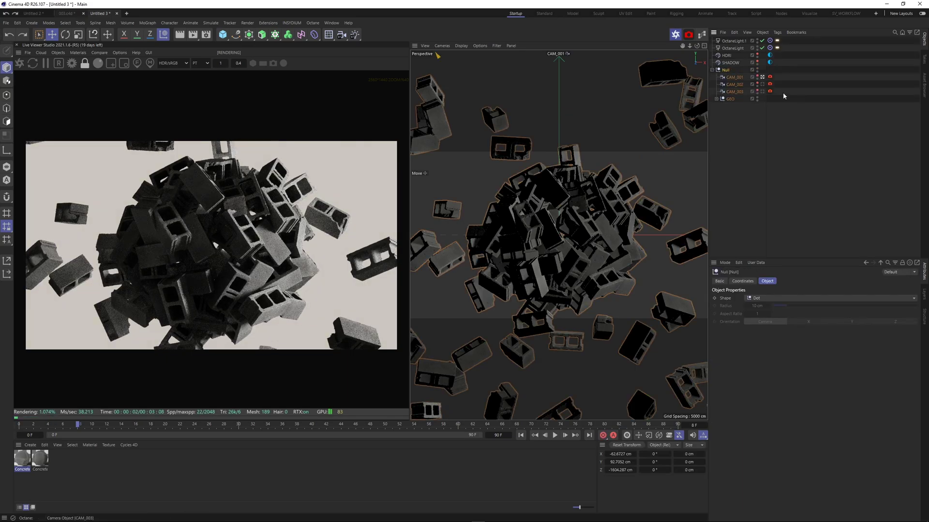
Group only the three cameras, without the GEO null, into a null named CAMS
{"action": "left_click", "coordinate": [790, 86]}
{"action": "left_click_drag", "start_coordinate": [791, 85], "coordinate": [724, 67]}
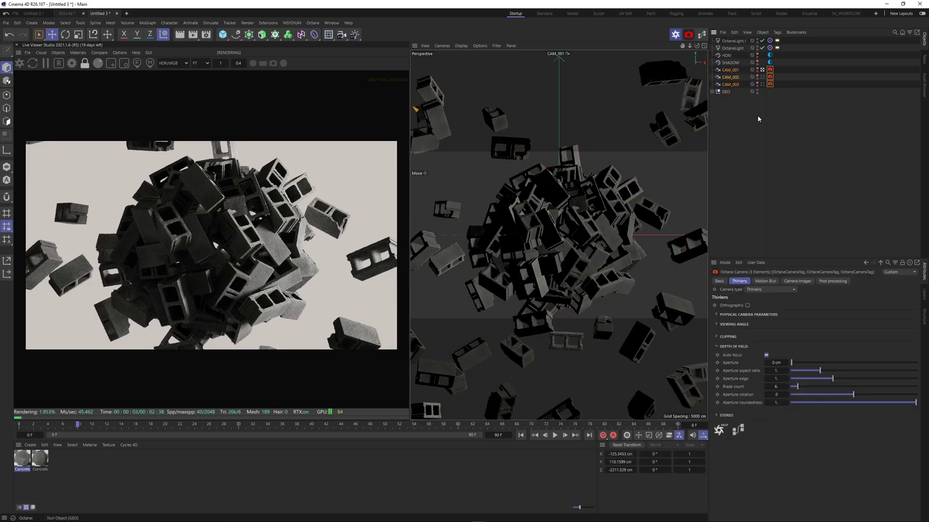
{"action": "left_click", "coordinate": [758, 118]}
{"action": "left_click_drag", "start_coordinate": [784, 88], "coordinate": [723, 67]}
{"action": "left_click", "coordinate": [788, 85]}
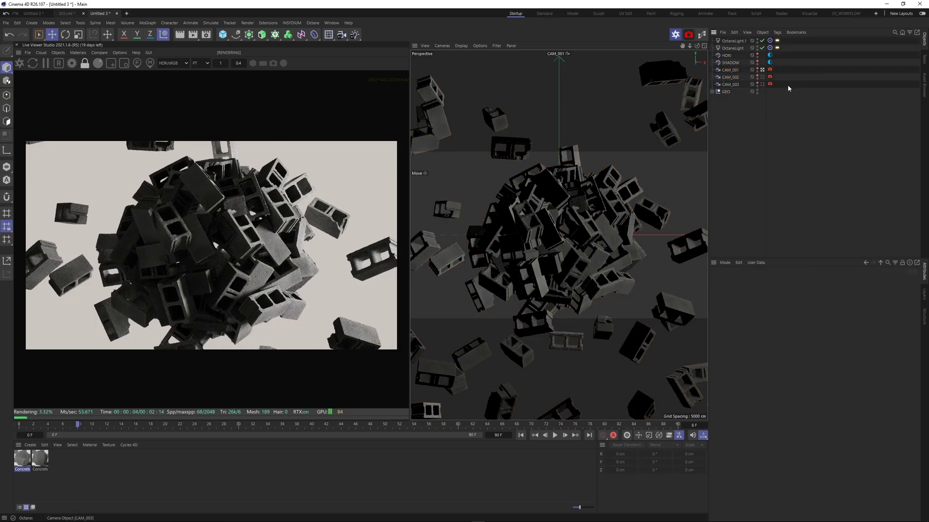
{"action": "left_click_drag", "start_coordinate": [788, 86], "coordinate": [717, 65]}
{"action": "key", "text": "alt+g"}
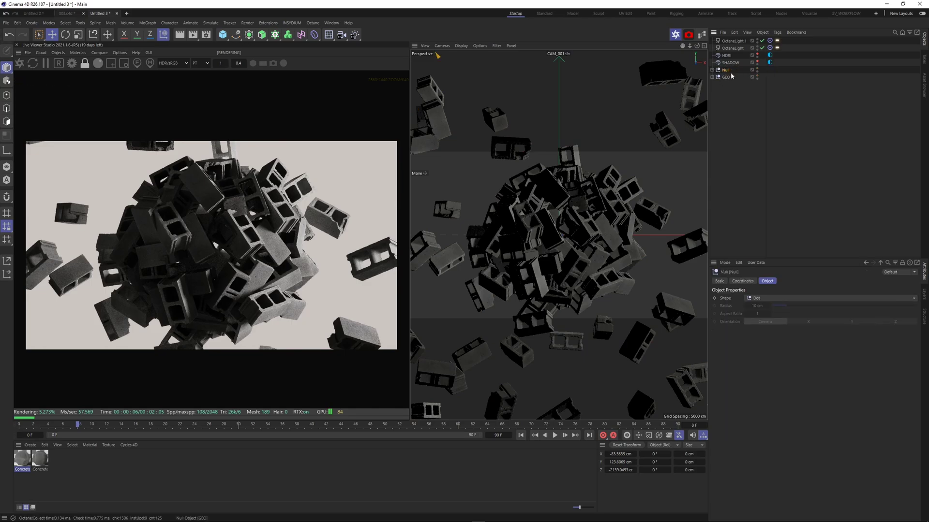
{"action": "double_click", "coordinate": [726, 69]}
{"action": "type", "text": "CAMS"}
{"action": "key", "text": "Return"}
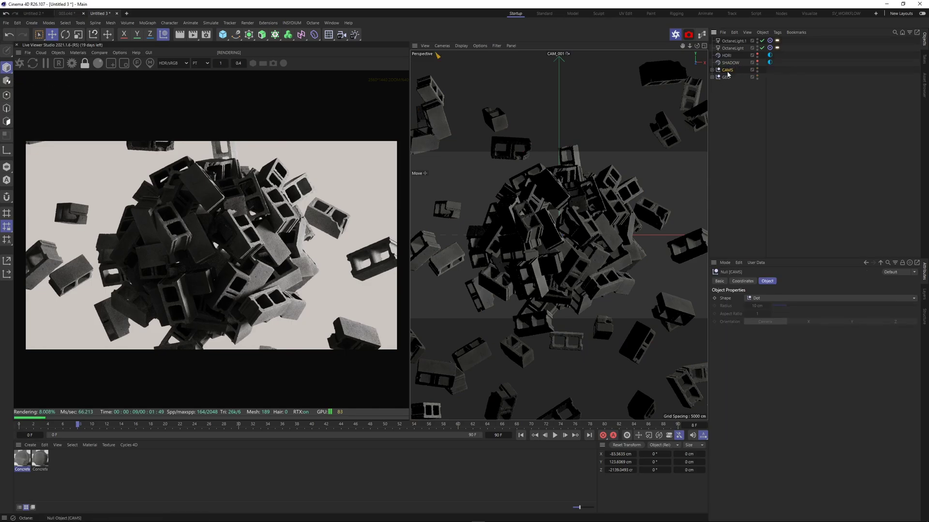
Rename OctaneLight as KEY and OctaneLight.1 as FILL
{"action": "left_click", "coordinate": [741, 107]}
{"action": "double_click", "coordinate": [733, 48]}
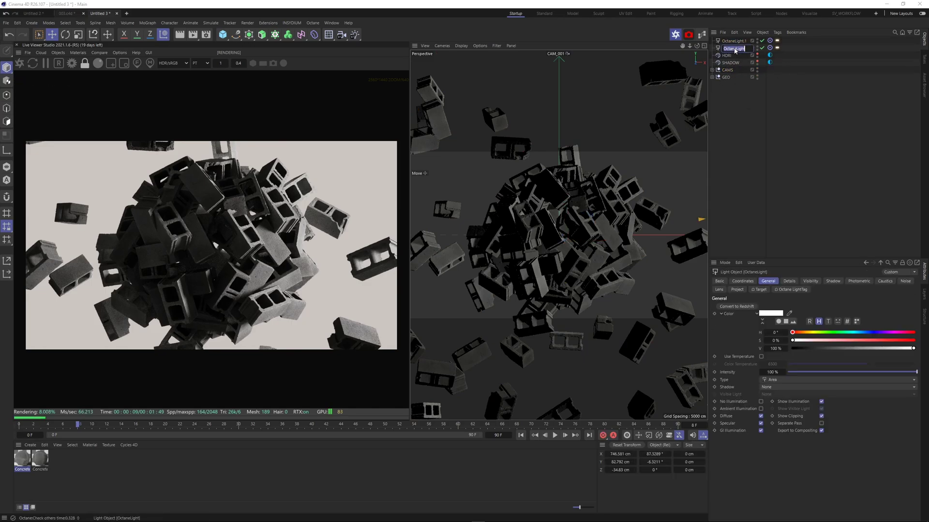
{"action": "type", "text": "KEY"}
{"action": "key", "text": "Return"}
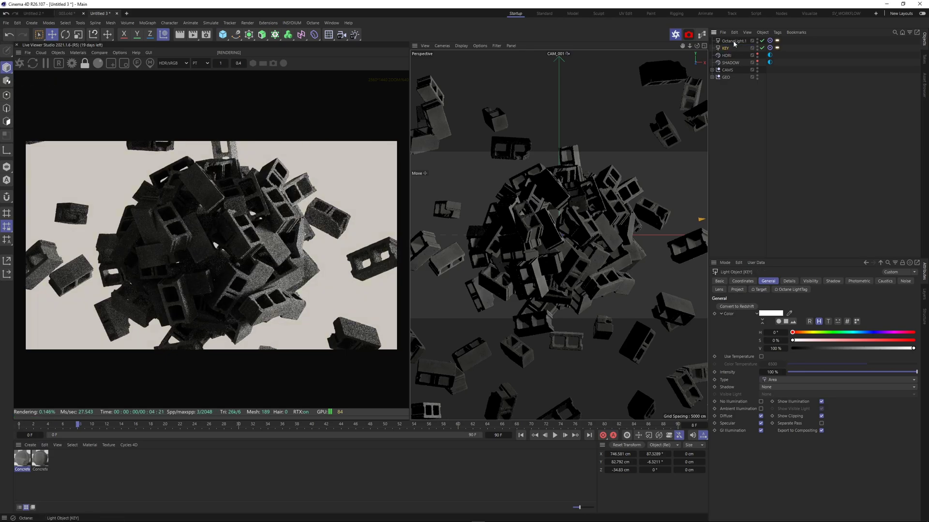
{"action": "double_click", "coordinate": [733, 41]}
{"action": "type", "text": "FILL"}
{"action": "key", "text": "Return"}
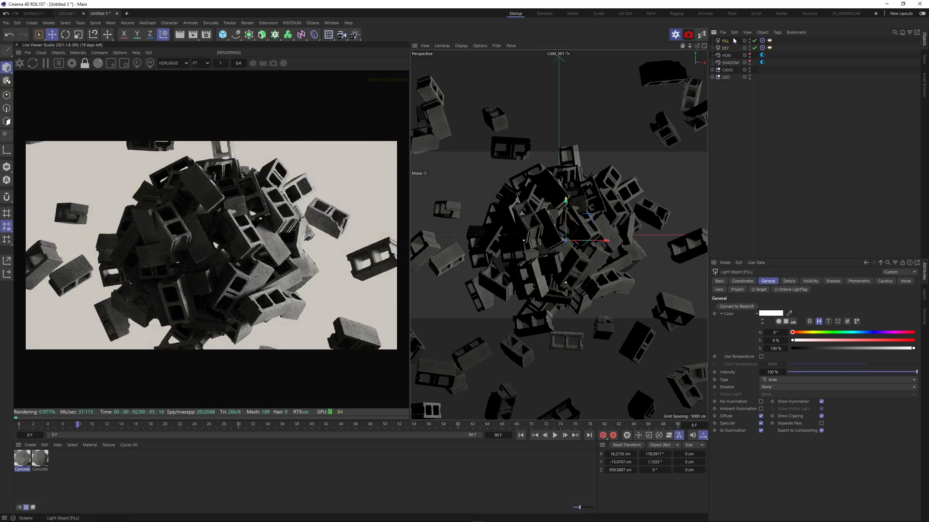
Group the FILL and KEY lights with the HDRI and SHADOW environments into a null named LIGHTS
{"action": "left_click_drag", "start_coordinate": [778, 63], "coordinate": [739, 42]}
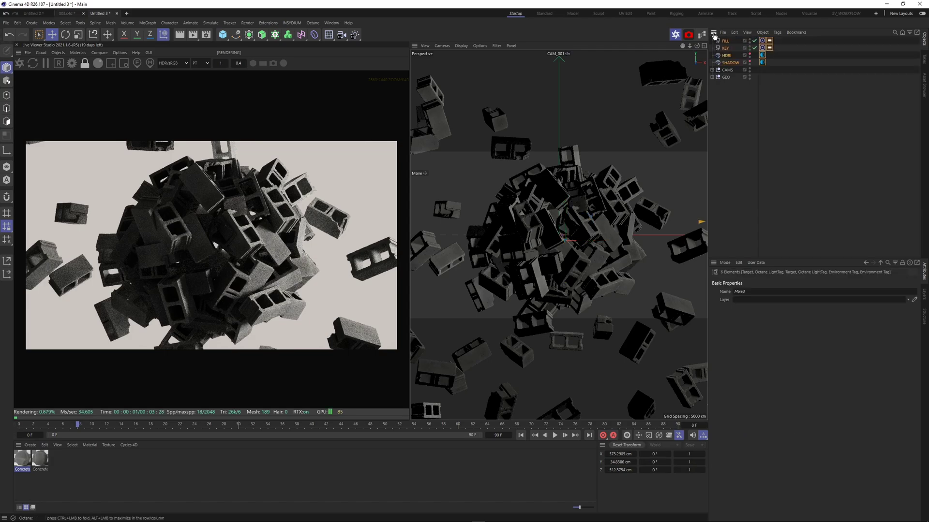
{"action": "key", "text": "alt+g"}
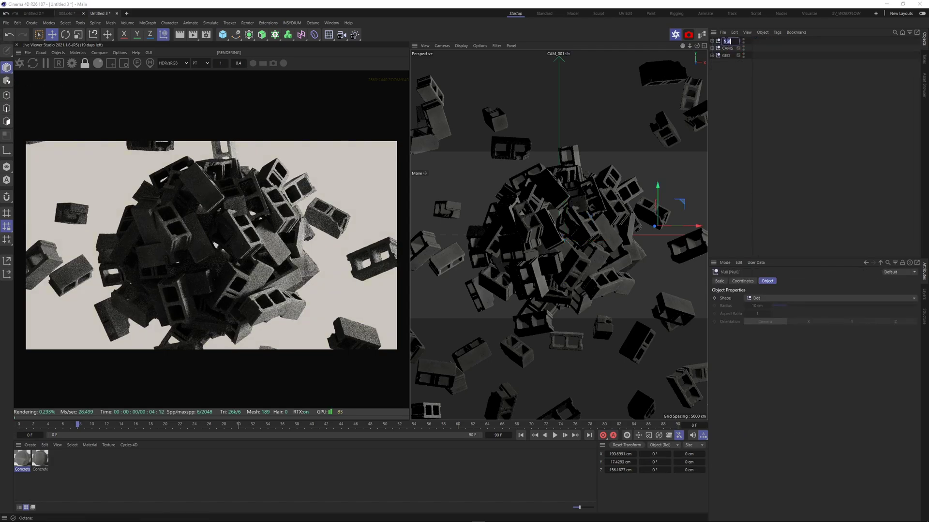
{"action": "double_click", "coordinate": [725, 41]}
{"action": "type", "text": "LIGHTS"}
{"action": "key", "text": "Return"}
{"action": "left_click", "coordinate": [751, 105]}
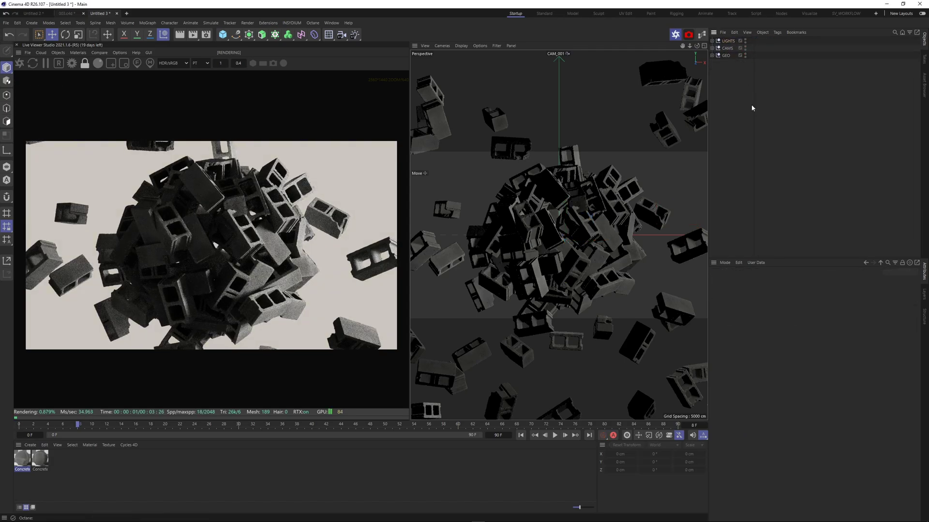
{"action": "left_click", "coordinate": [712, 55]}
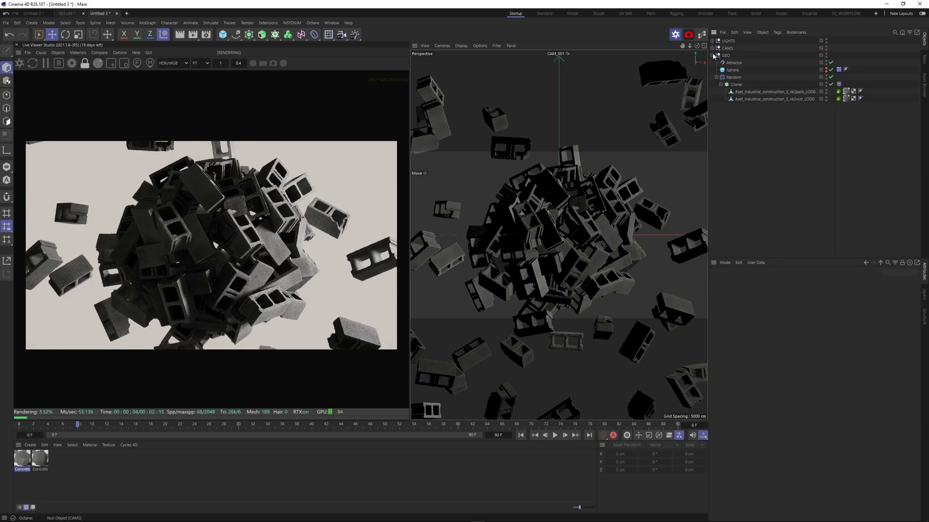
{"action": "left_click", "coordinate": [712, 56]}
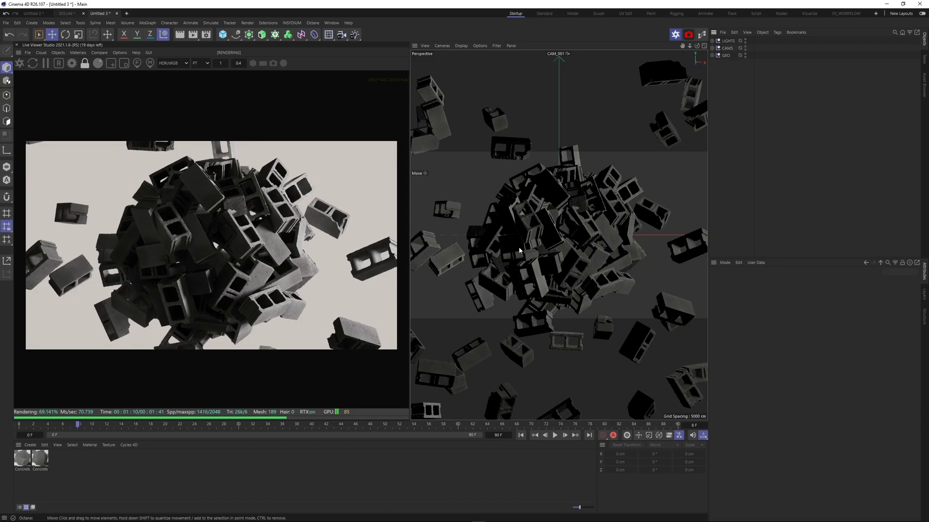
{"action": "scroll", "coordinate": [275, 240], "scroll_direction": "up", "scroll_amount": 2}
{"action": "scroll", "coordinate": [275, 241], "scroll_direction": "down", "scroll_amount": 2}
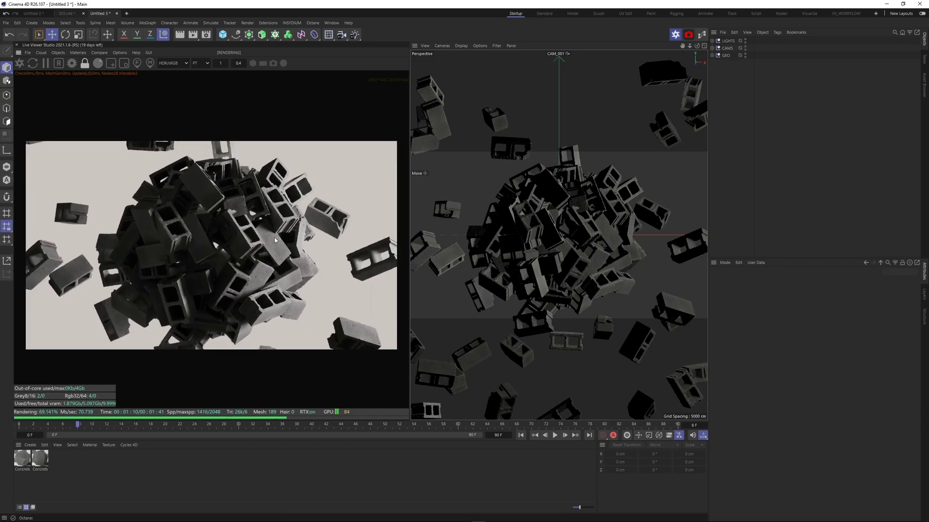